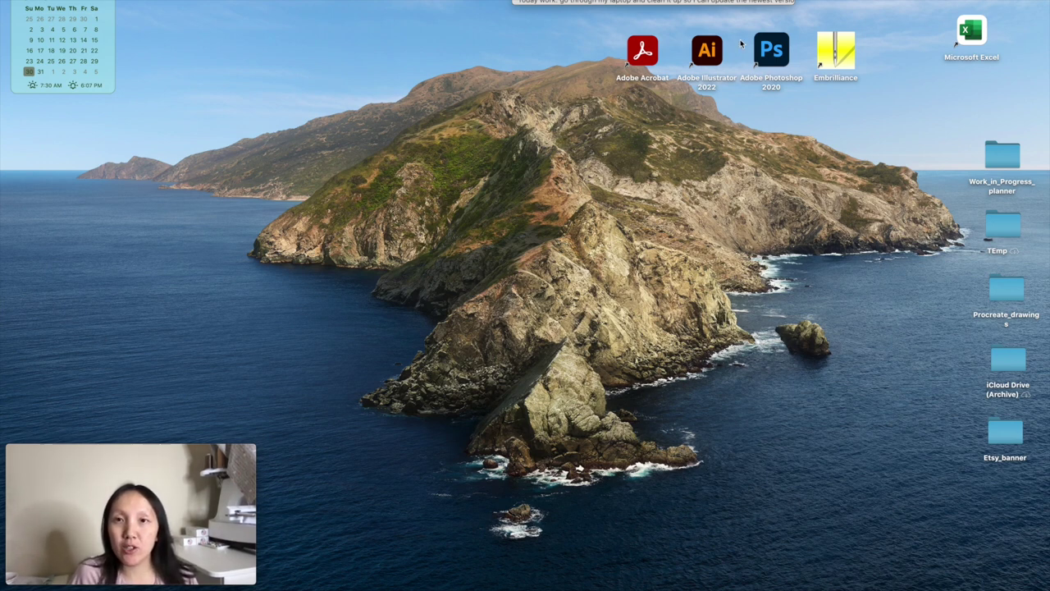
# Step: Bring the etsy_banner.psd Photoshop window forward and zoom in on the reference banner
pyautogui.moveTo(744, 581)
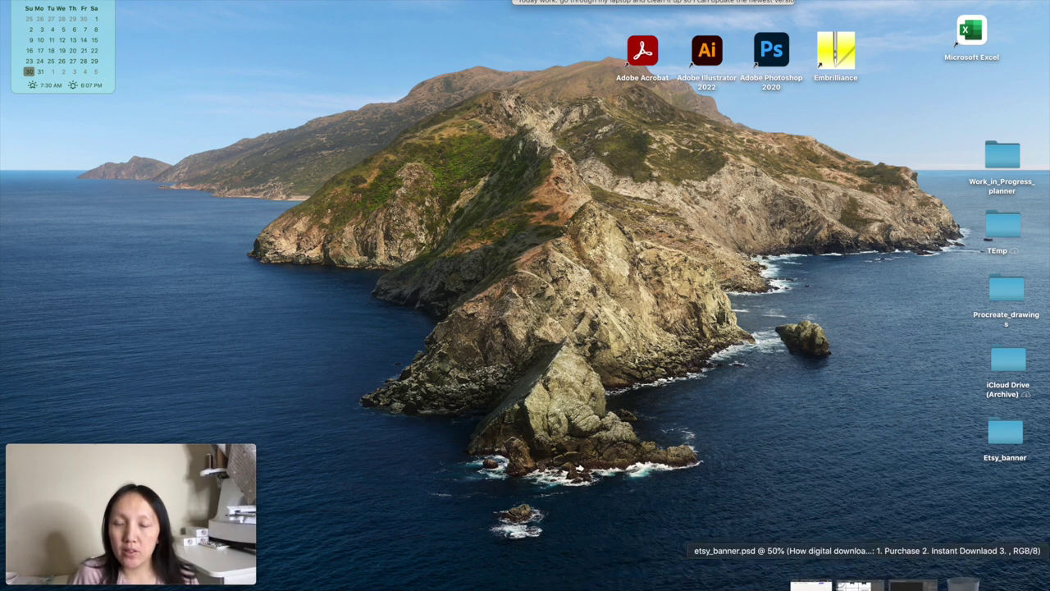
pyautogui.click(857, 585)
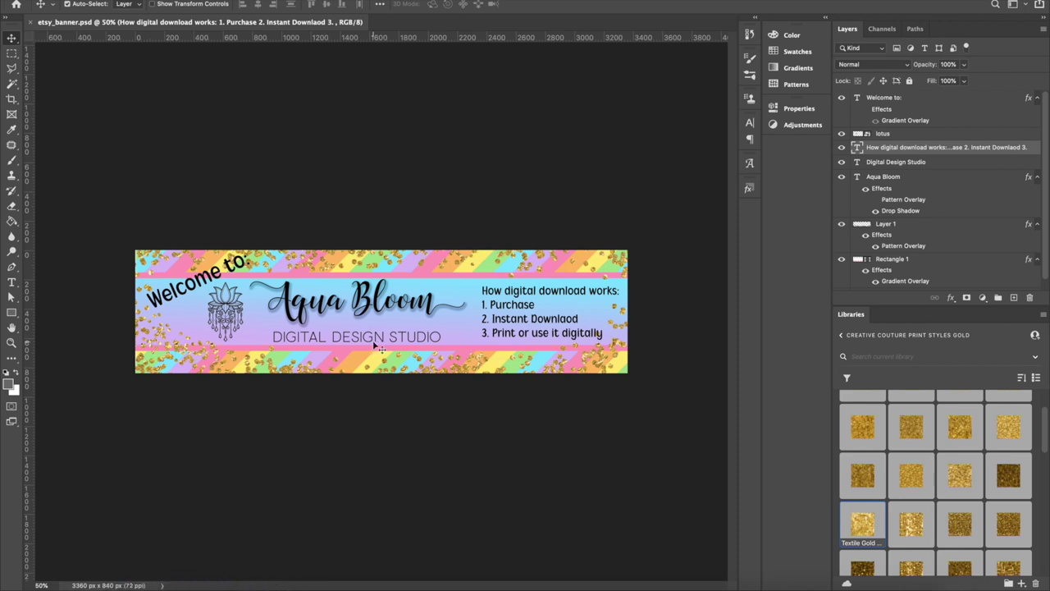
pyautogui.press('super+equal')
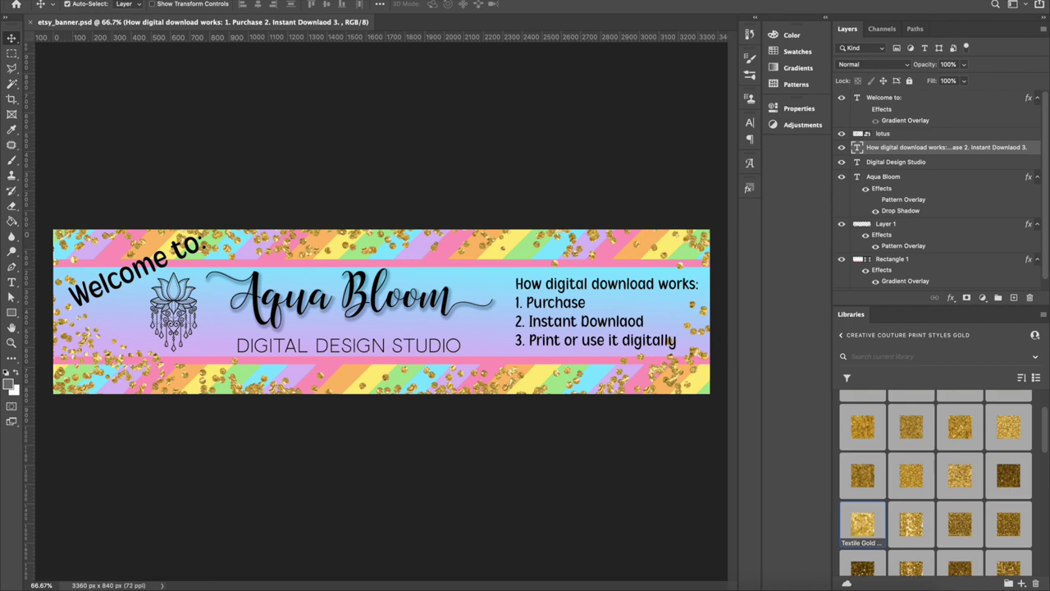
# Step: Create a new Untitled-1 document: 3360 × 840 px, 300 ppi, sRGB IEC61966-2.1 profile
pyautogui.click(98, 0)
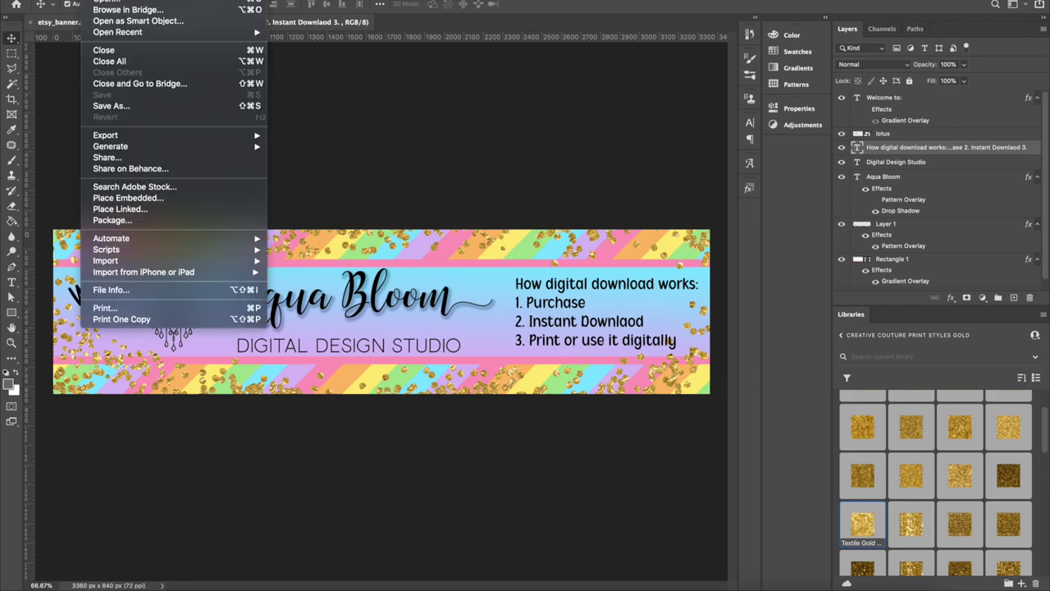
pyautogui.press('super+n')
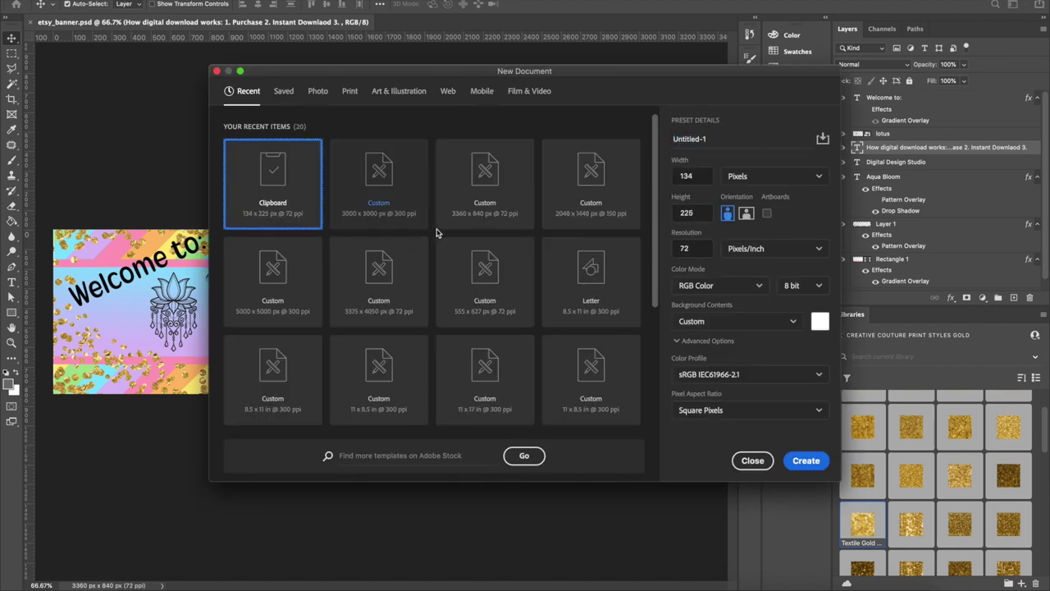
pyautogui.moveTo(704, 177); pyautogui.dragTo(638, 179)
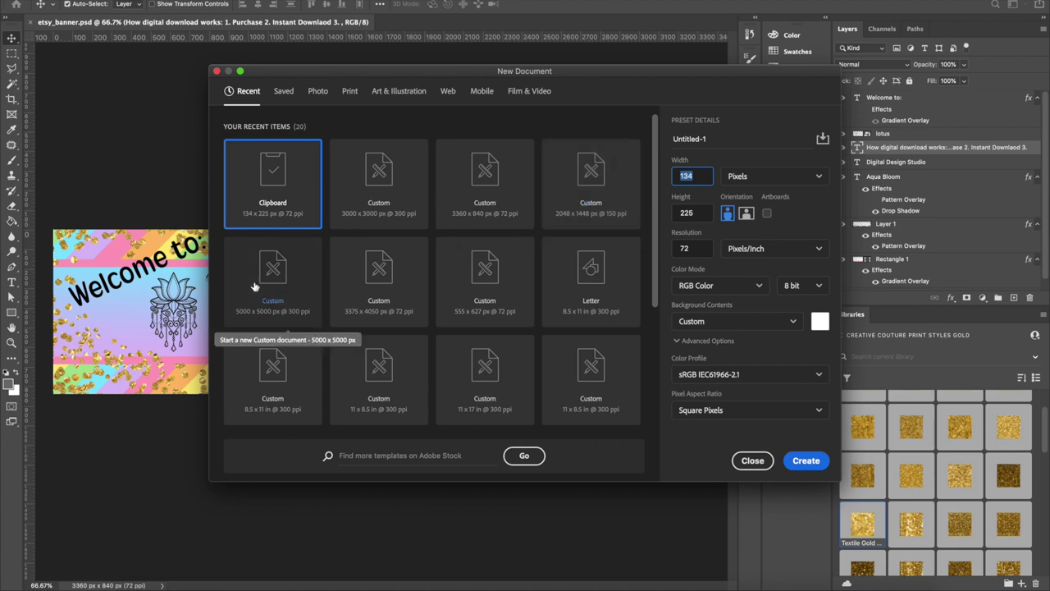
pyautogui.write('3360')
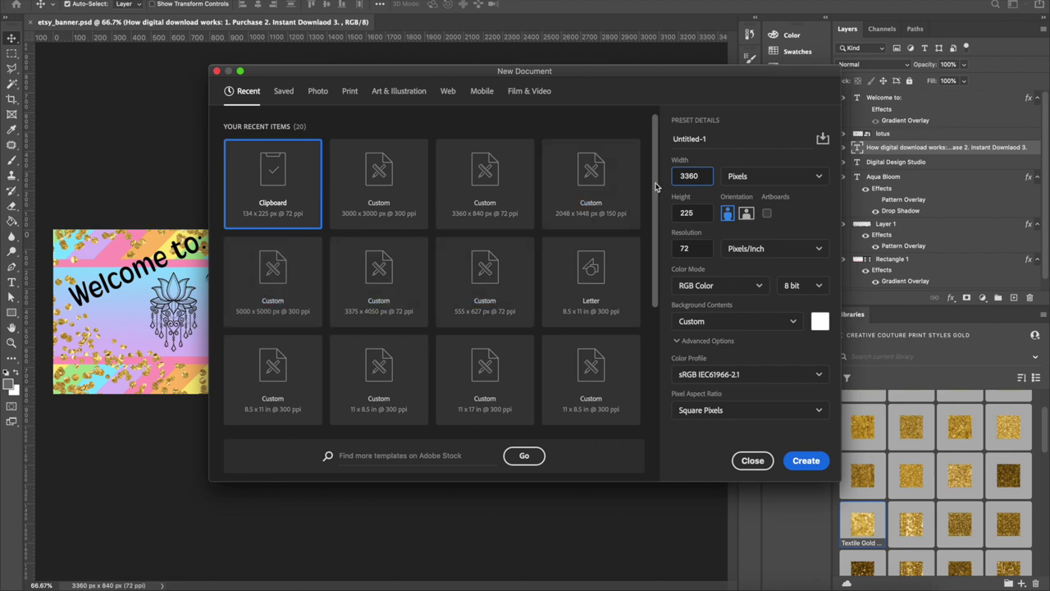
pyautogui.moveTo(704, 217); pyautogui.dragTo(653, 212)
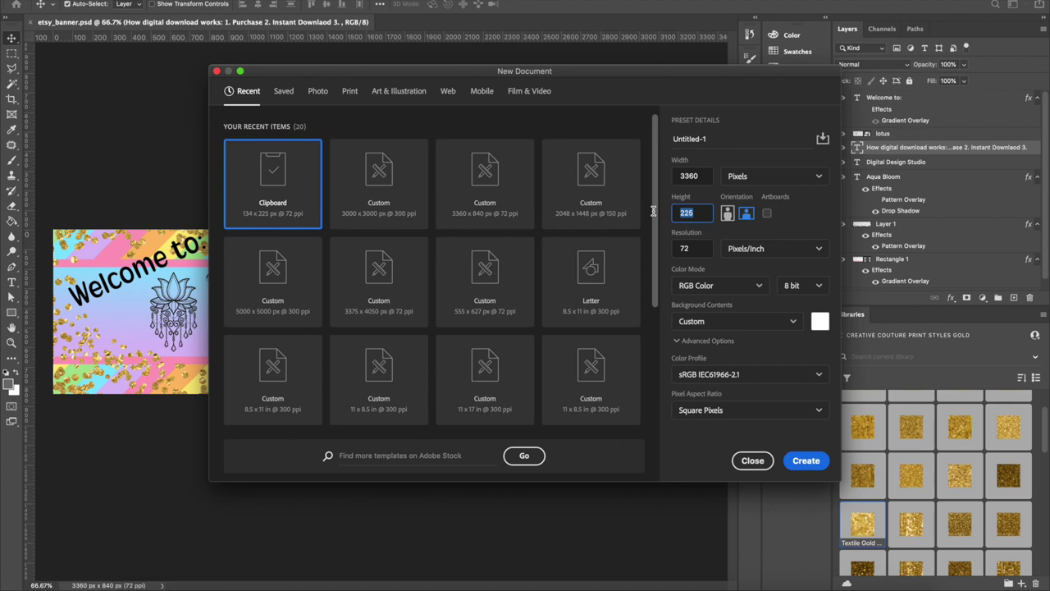
pyautogui.write('840')
pyautogui.click(733, 376)
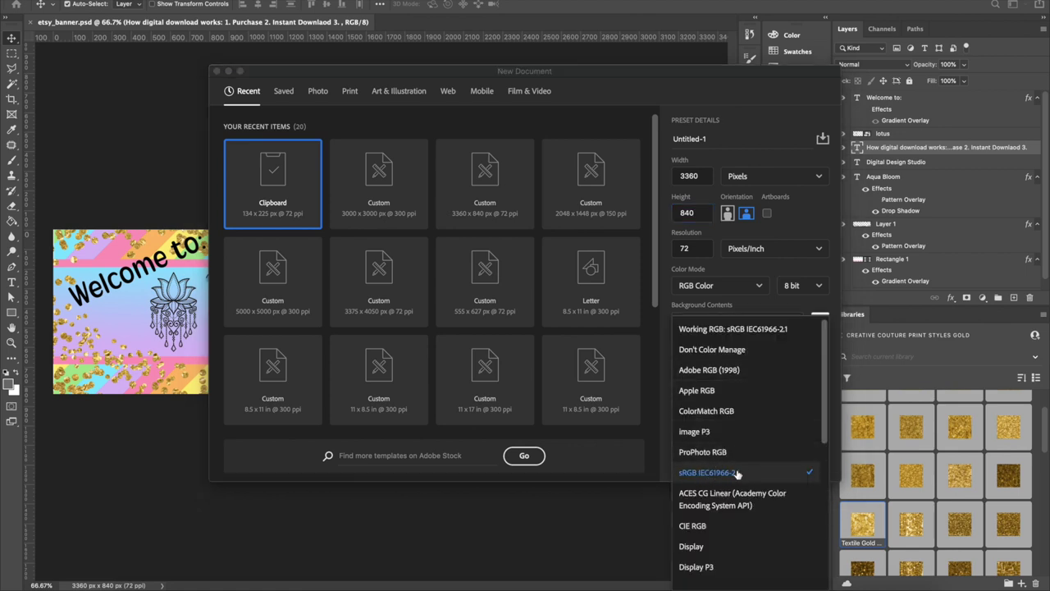
pyautogui.click(625, 466)
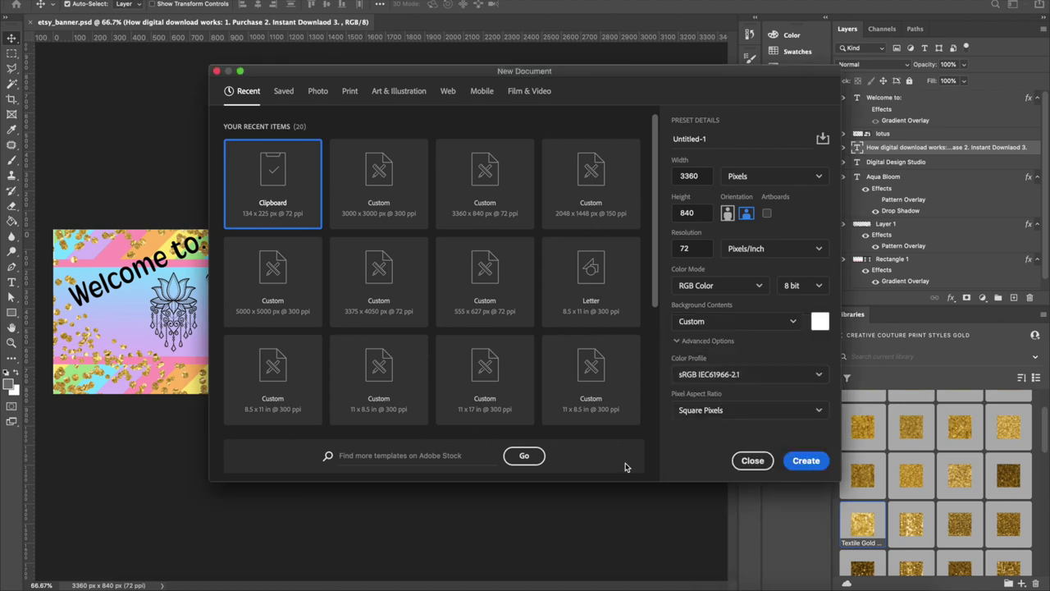
pyautogui.doubleClick(704, 252)
pyautogui.write('300')
pyautogui.click(805, 461)
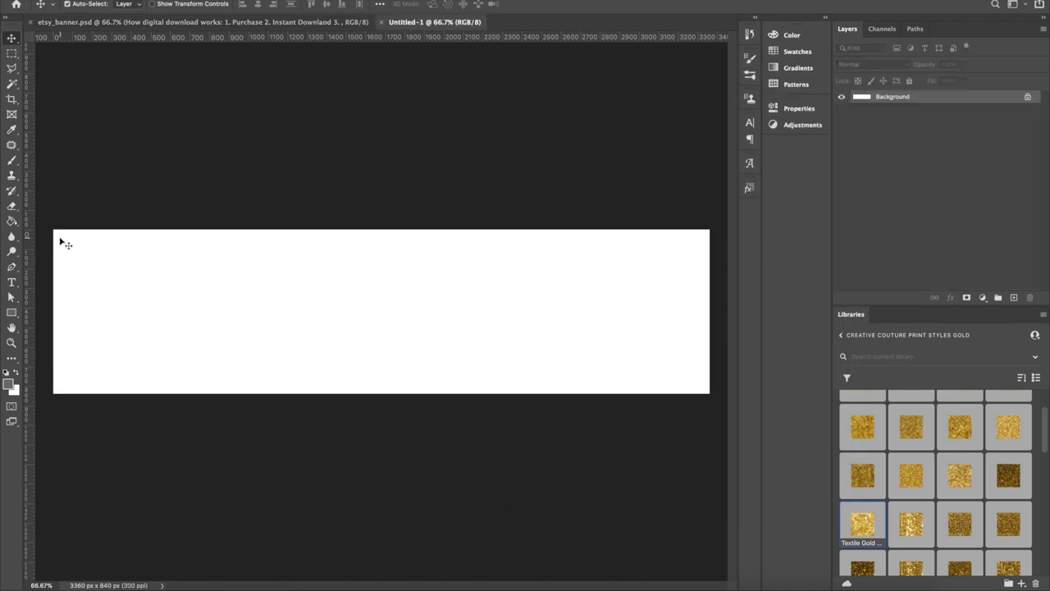
# Step: Convert Untitled-1's Background into Layer 0, checking the etsy_banner.psd reference, then show the desktop
pyautogui.click(283, 22)
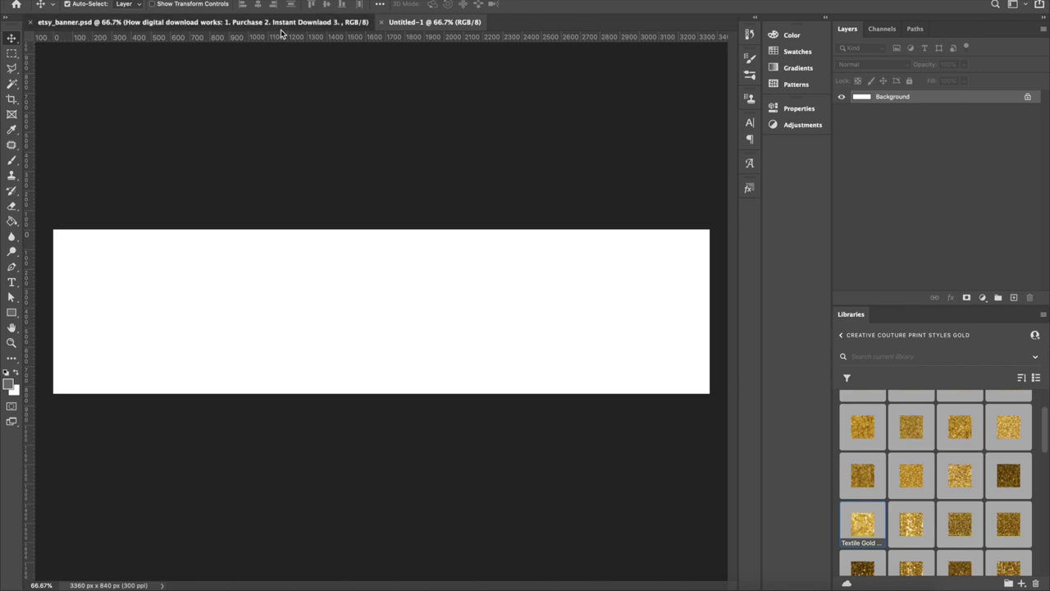
pyautogui.click(411, 23)
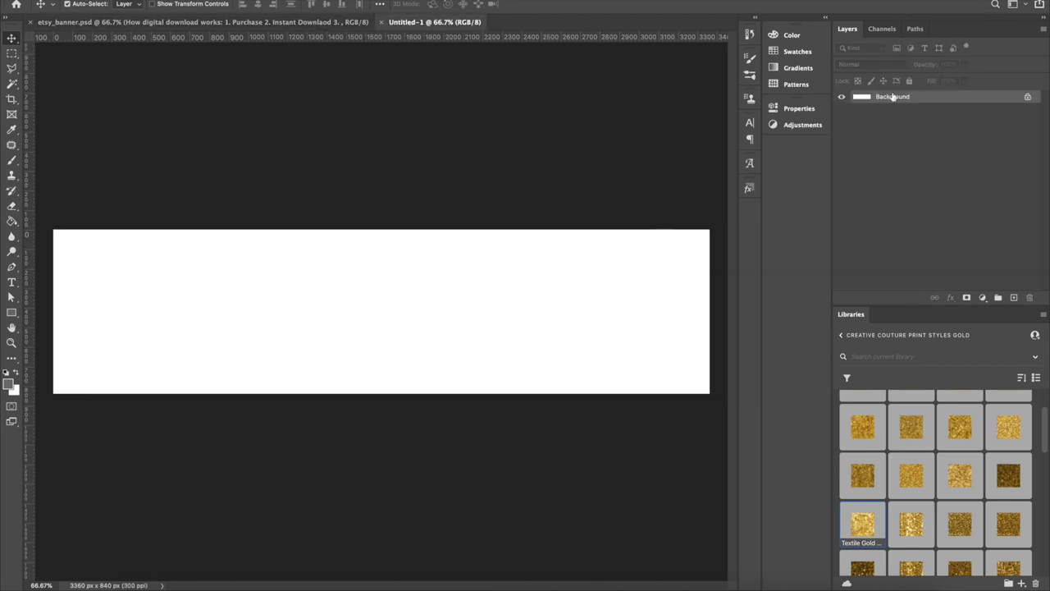
pyautogui.click(1028, 99)
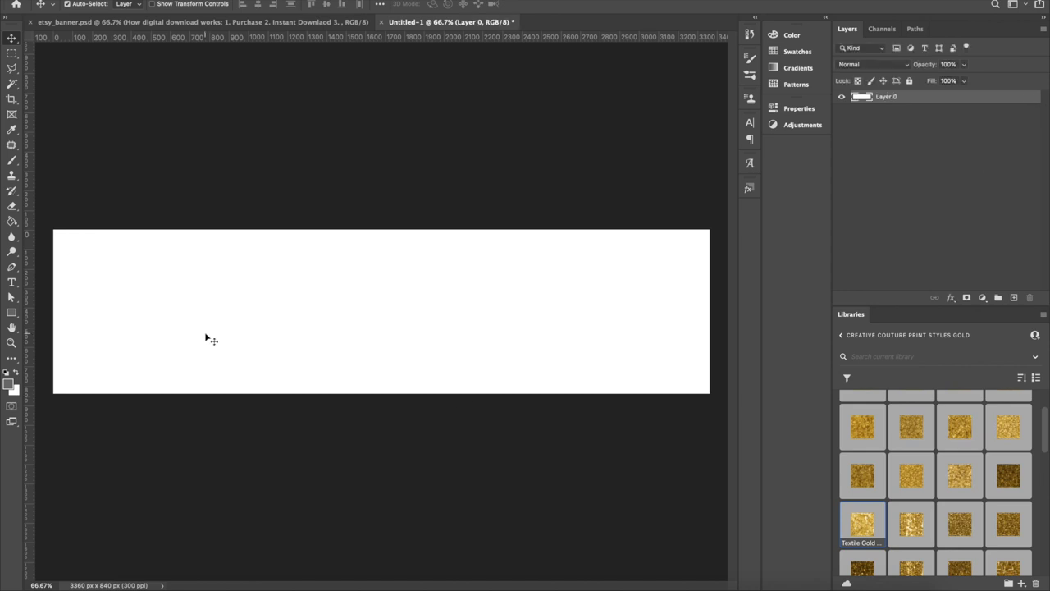
pyautogui.click(248, 23)
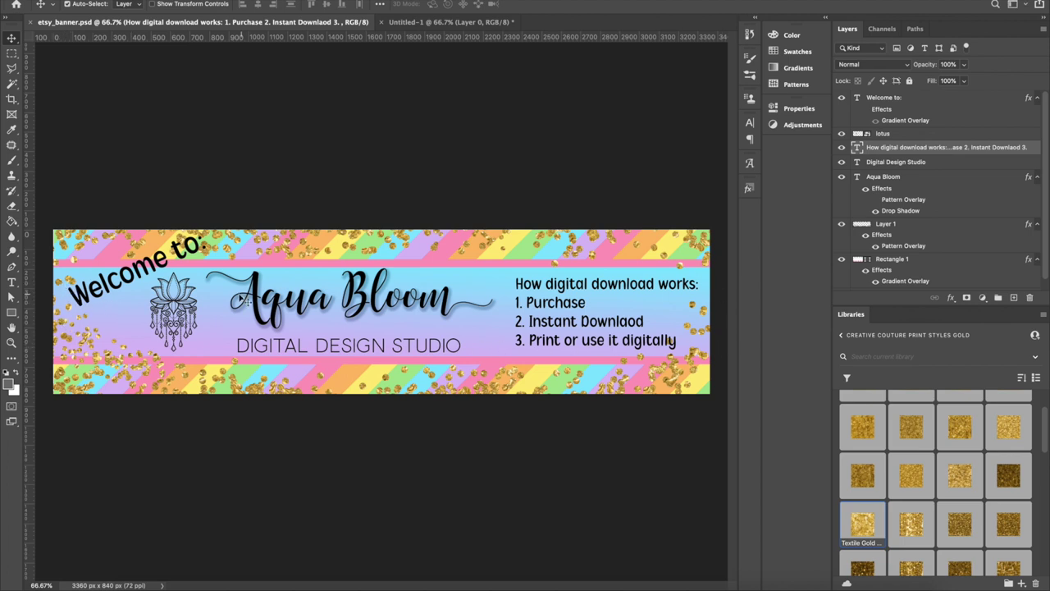
pyautogui.click(416, 23)
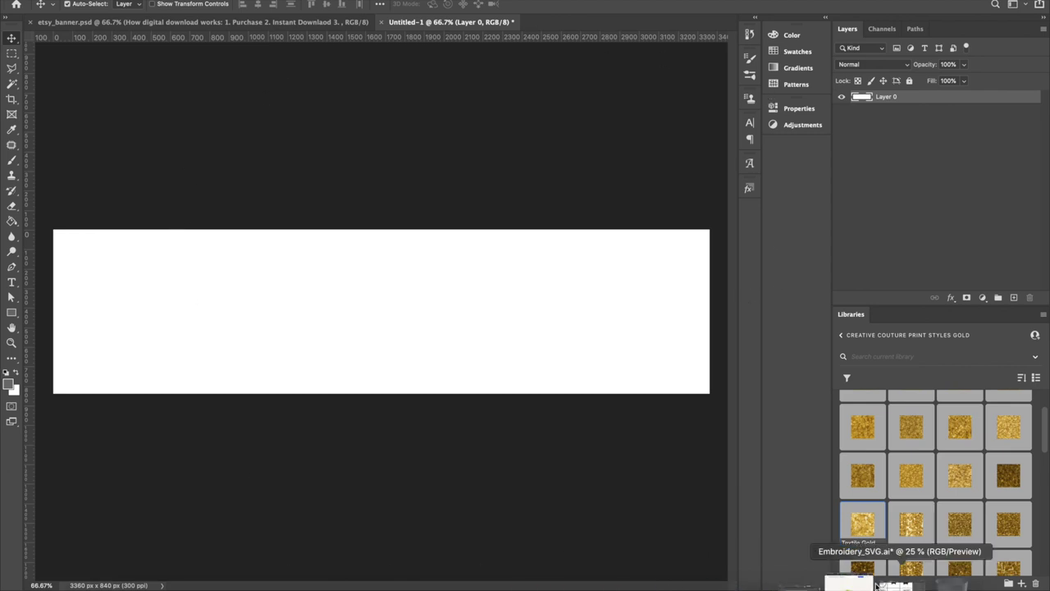
pyautogui.press('F11')
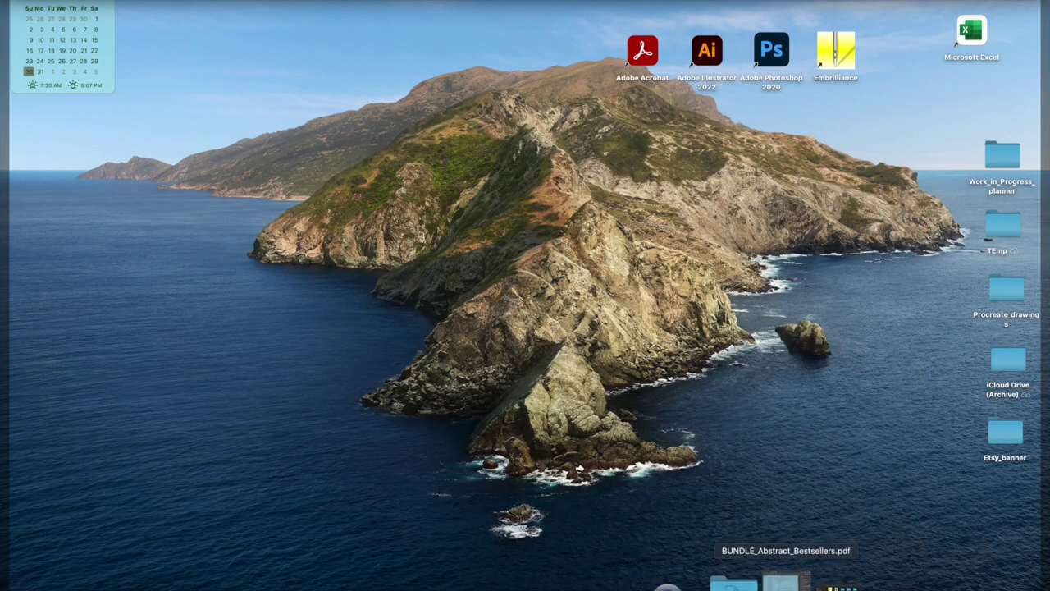
pyautogui.click(657, 585)
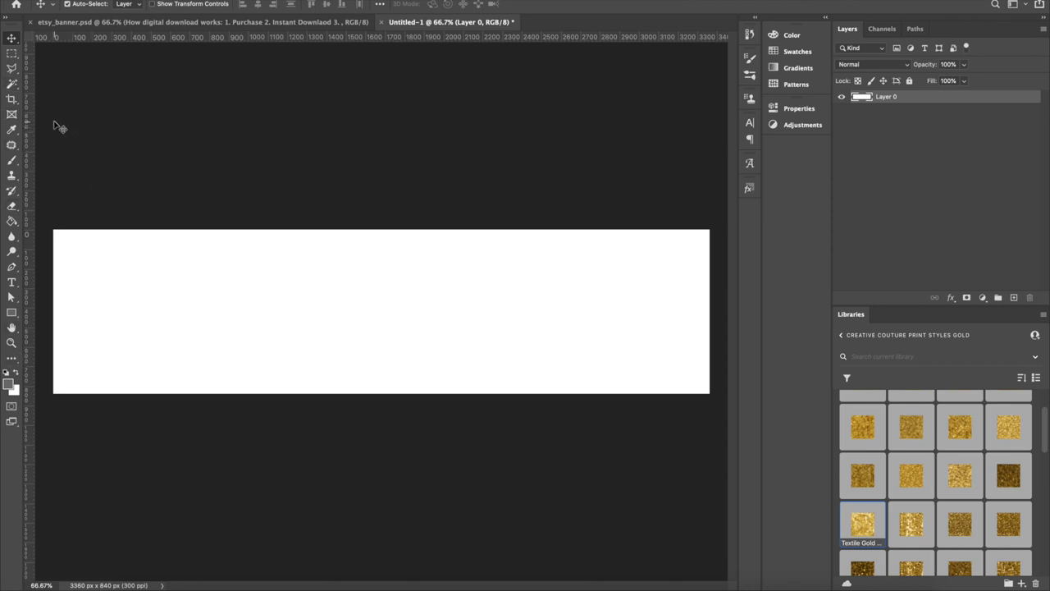
# Step: Draw a rectangle across the Untitled-1 canvas with black fill and no stroke
pyautogui.click(11, 316)
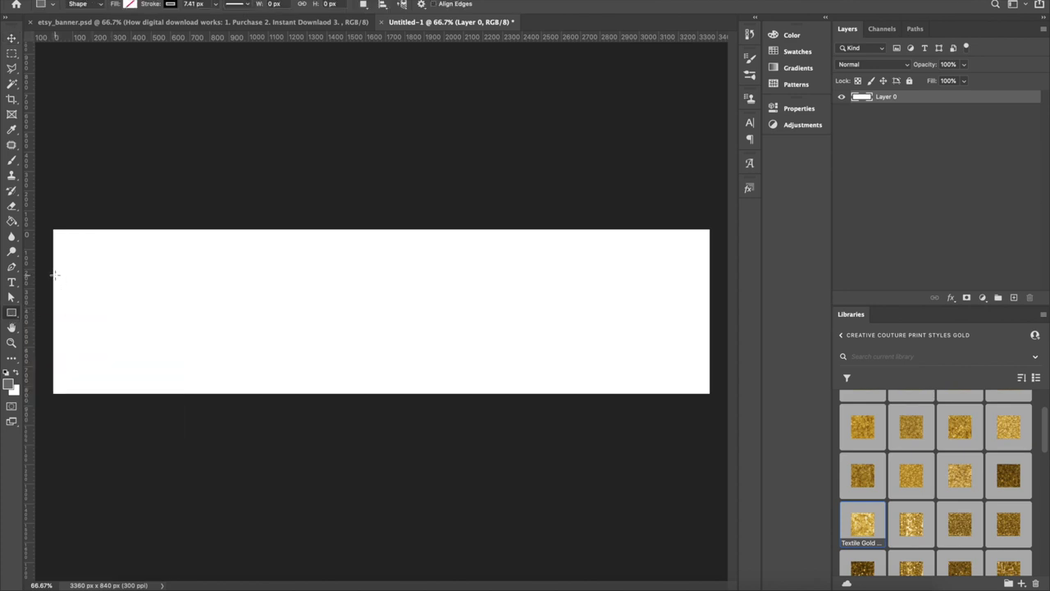
pyautogui.moveTo(52, 264); pyautogui.dragTo(720, 310)
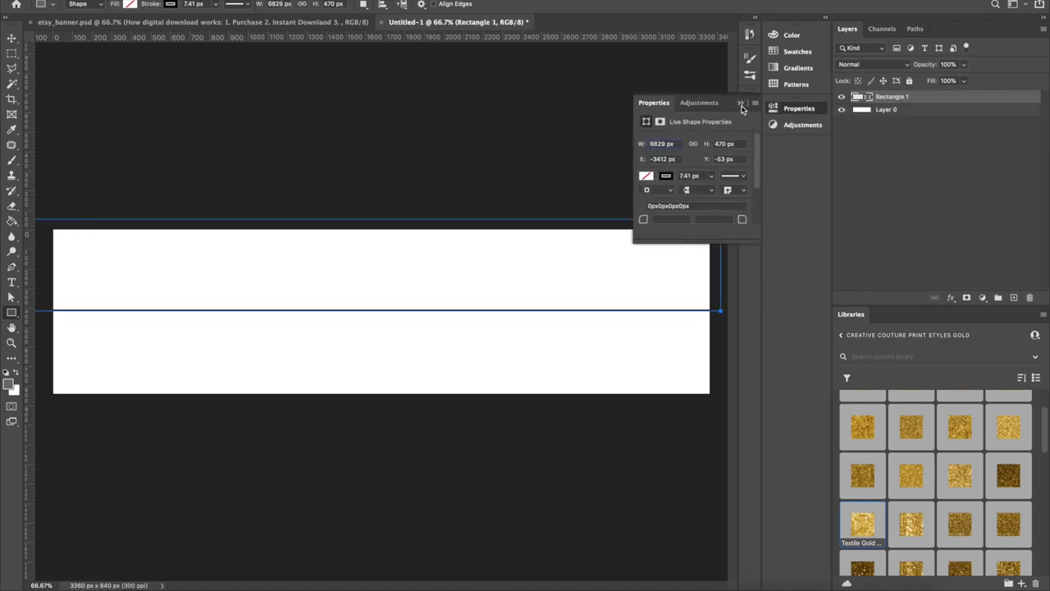
pyautogui.click(741, 104)
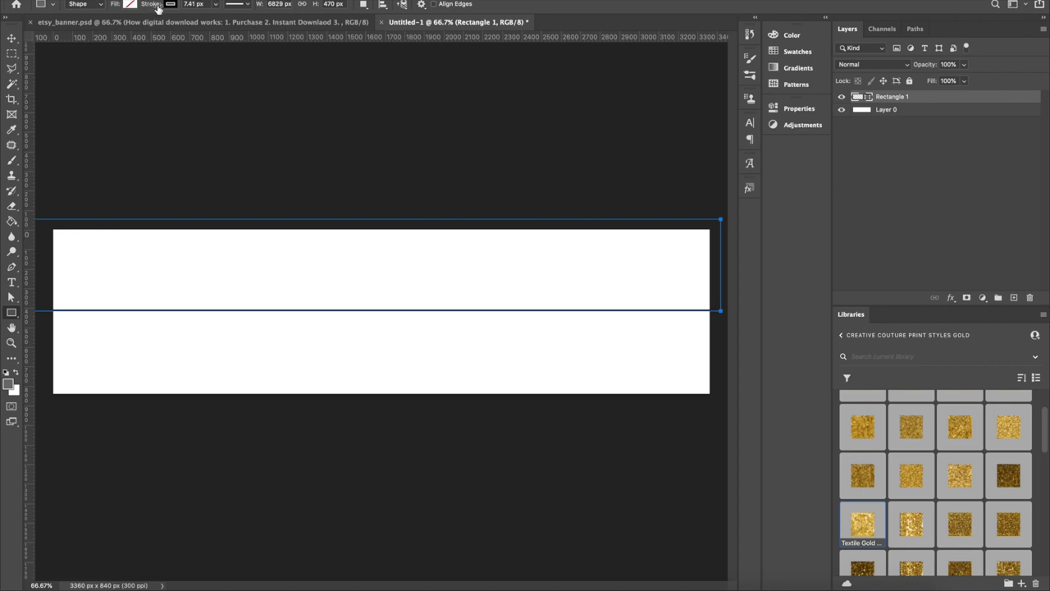
pyautogui.click(131, 5)
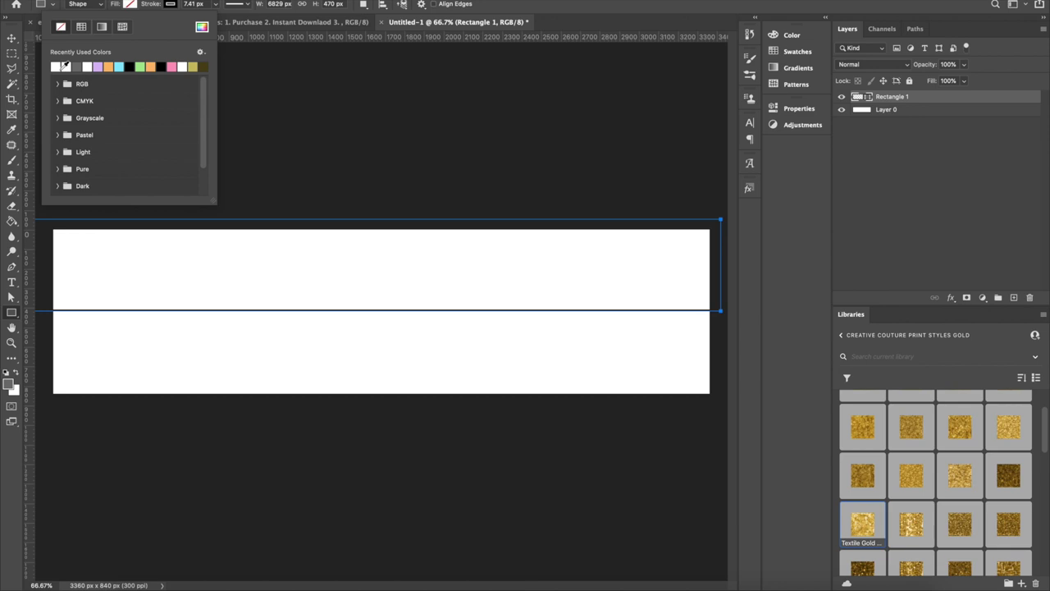
pyautogui.click(130, 66)
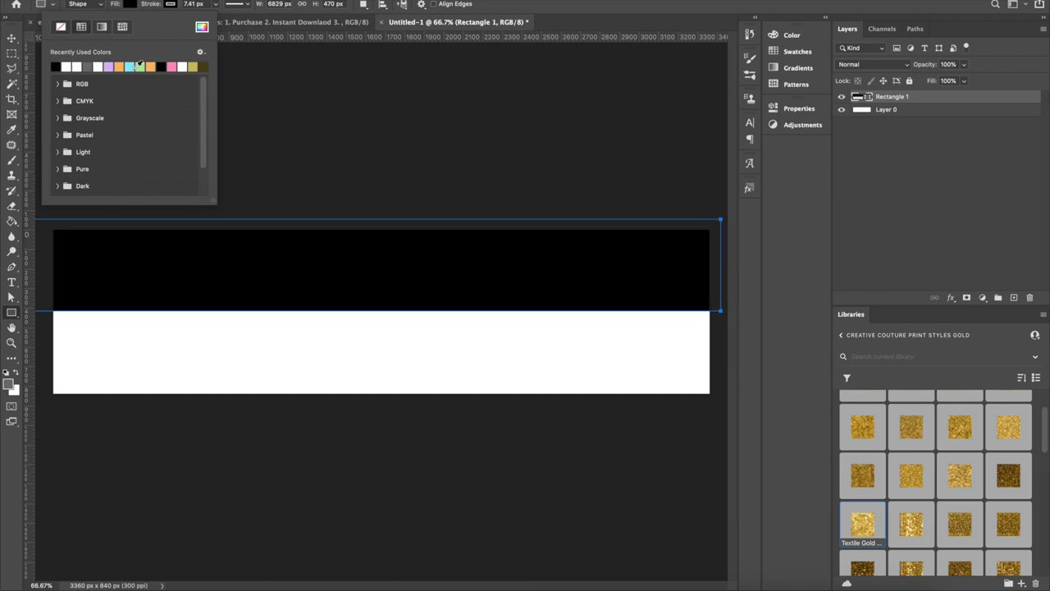
pyautogui.click(171, 5)
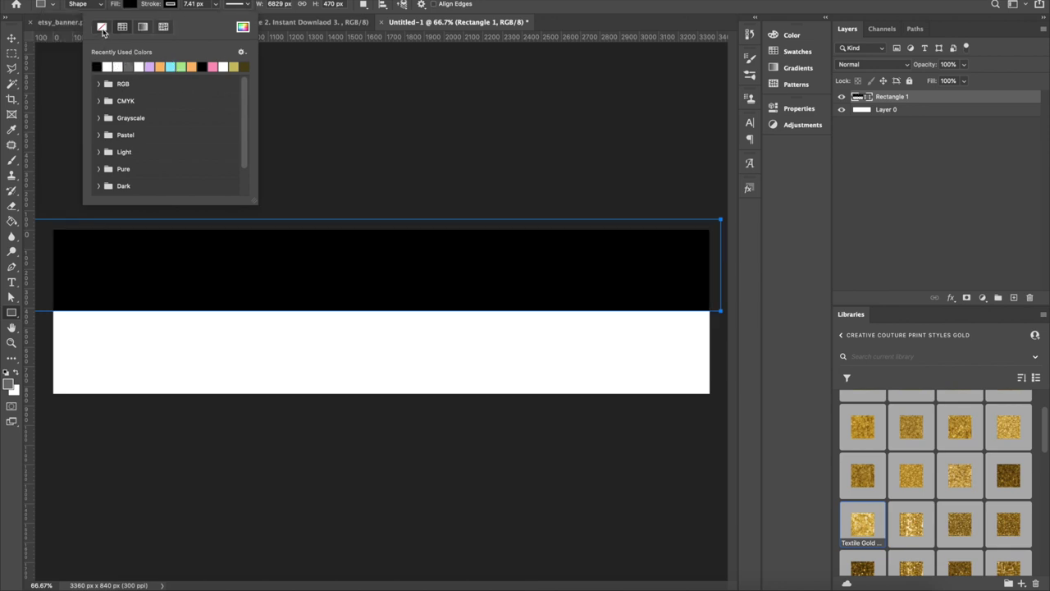
pyautogui.click(103, 28)
# Step: Move the black rectangle down to span the canvas middle, comparing with etsy_banner.psd
pyautogui.click(11, 37)
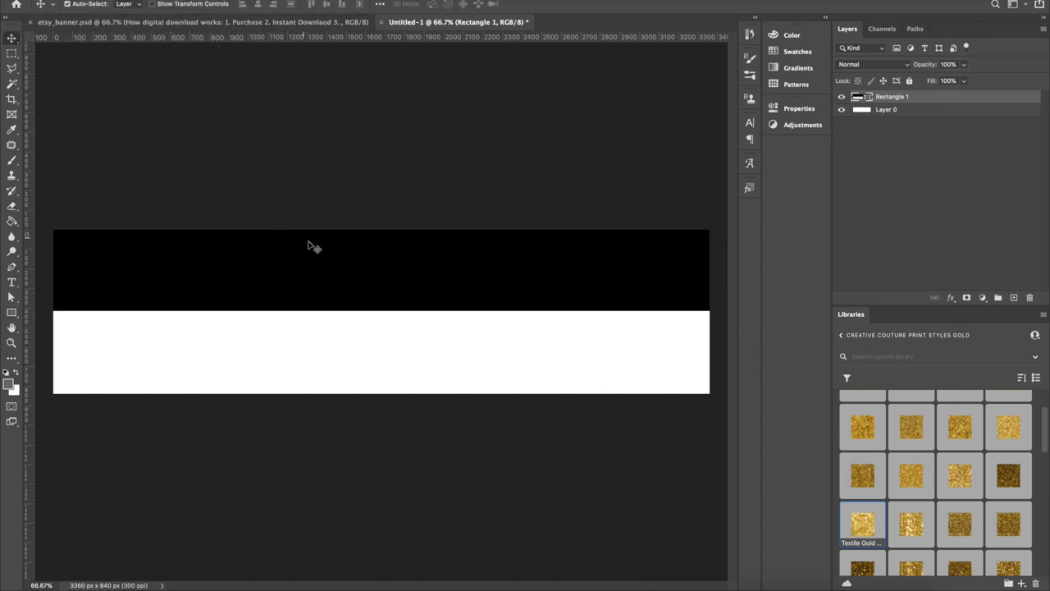
pyautogui.moveTo(321, 260); pyautogui.dragTo(320, 296)
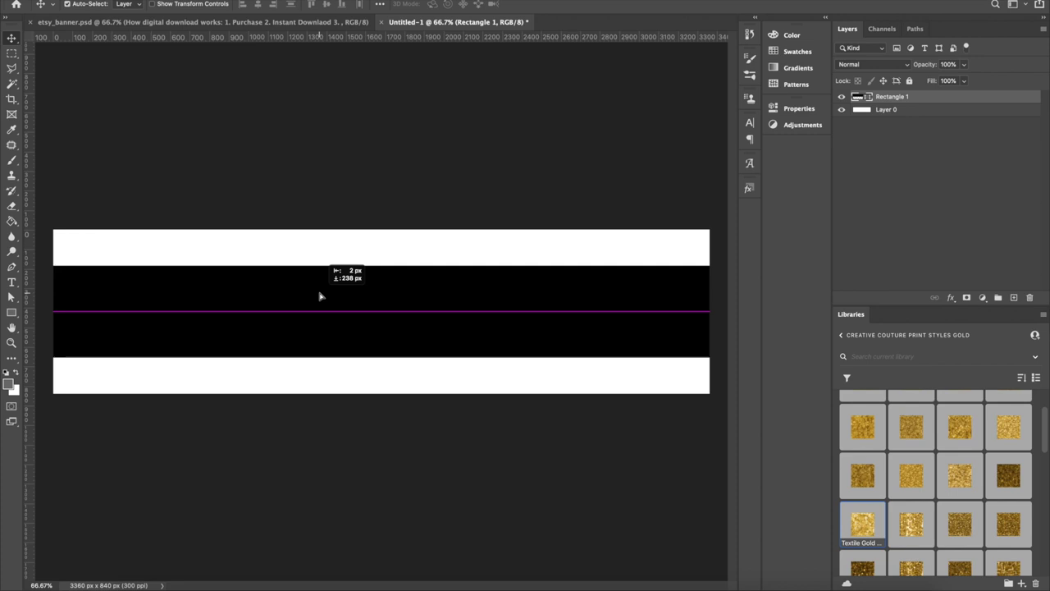
pyautogui.moveTo(320, 296); pyautogui.dragTo(322, 297)
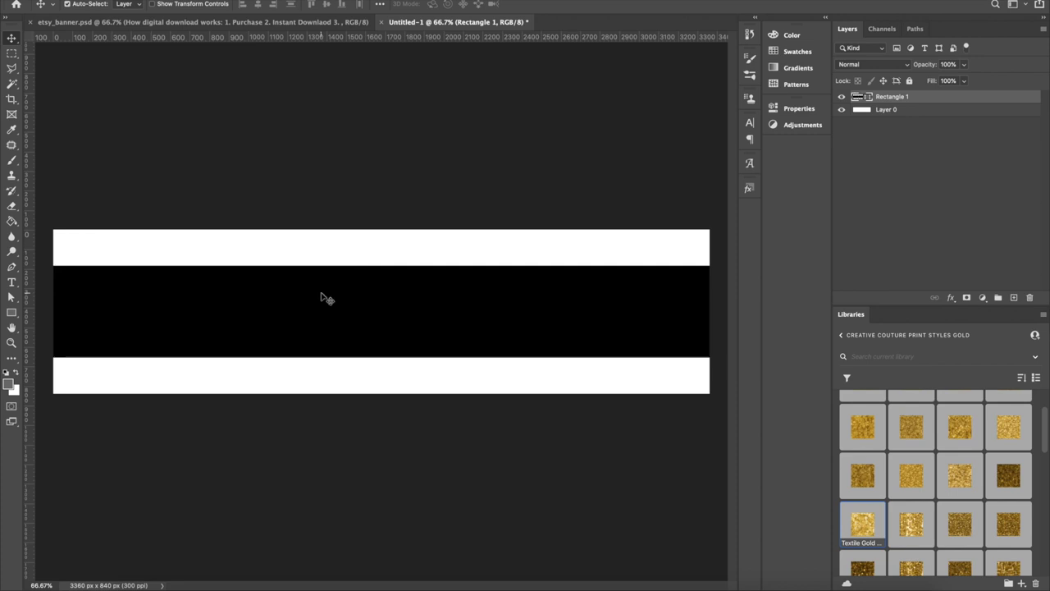
pyautogui.click(341, 25)
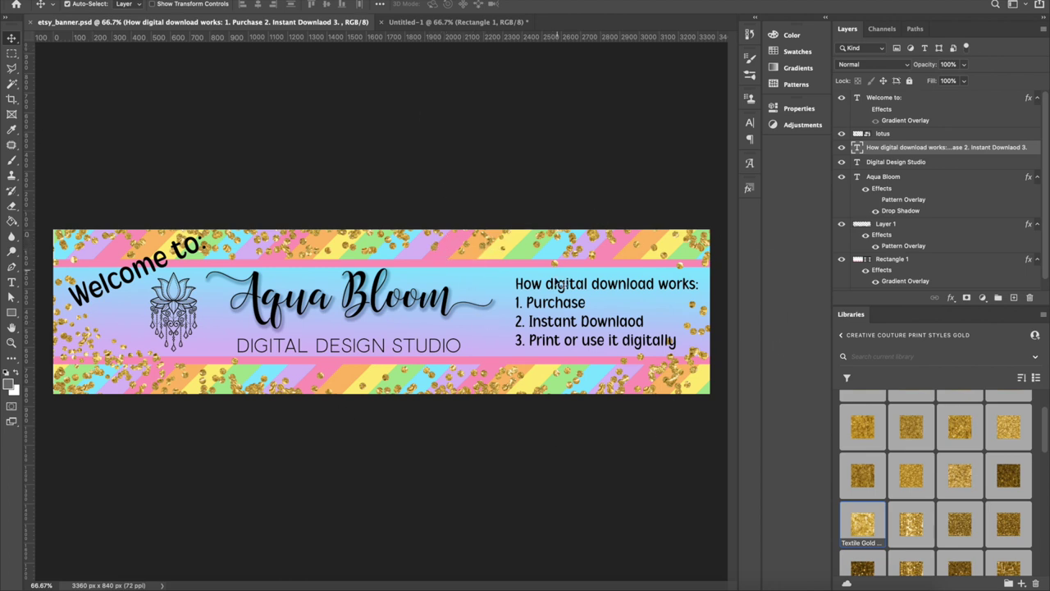
pyautogui.click(452, 25)
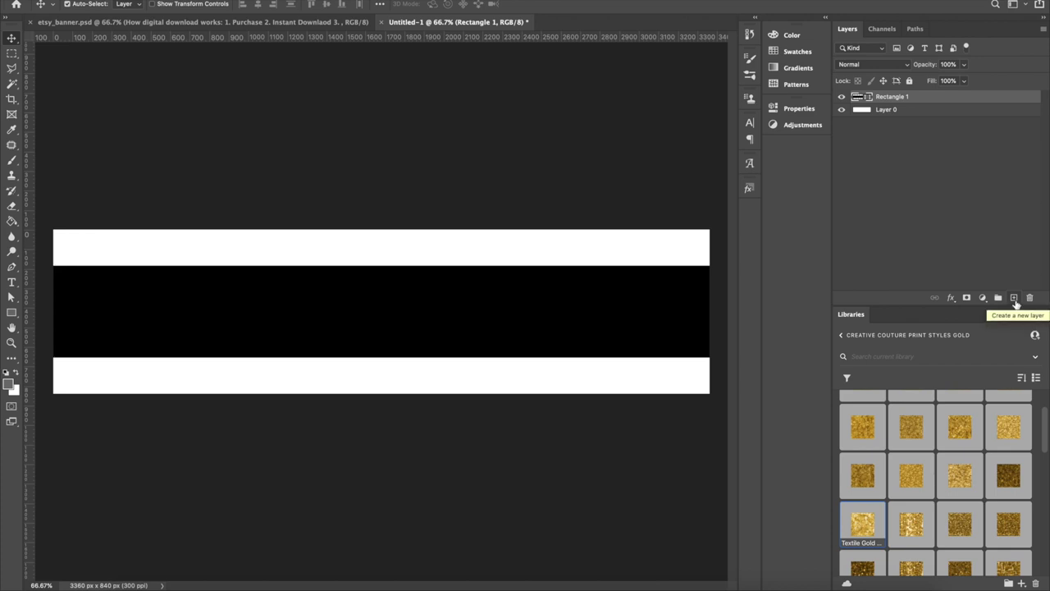
# Step: Create an empty Layer 1 on top of Rectangle 1 in Untitled-1
pyautogui.click(1014, 299)
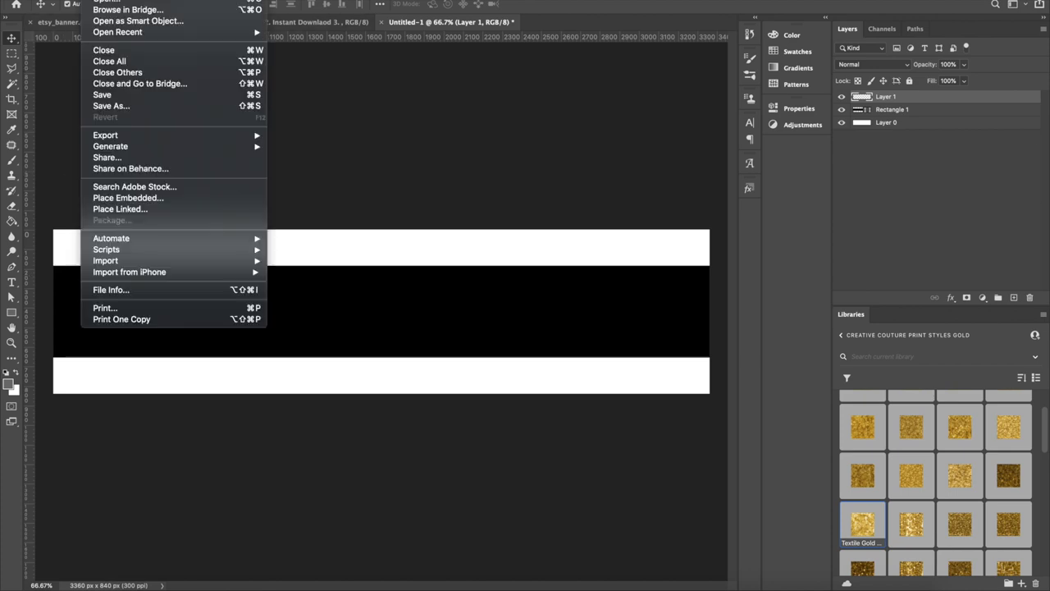
# Step: Open diagonal-rainbow-paper-formyshopbanner.jpg from Desktop > Etsy_banner
pyautogui.click(96, 3)
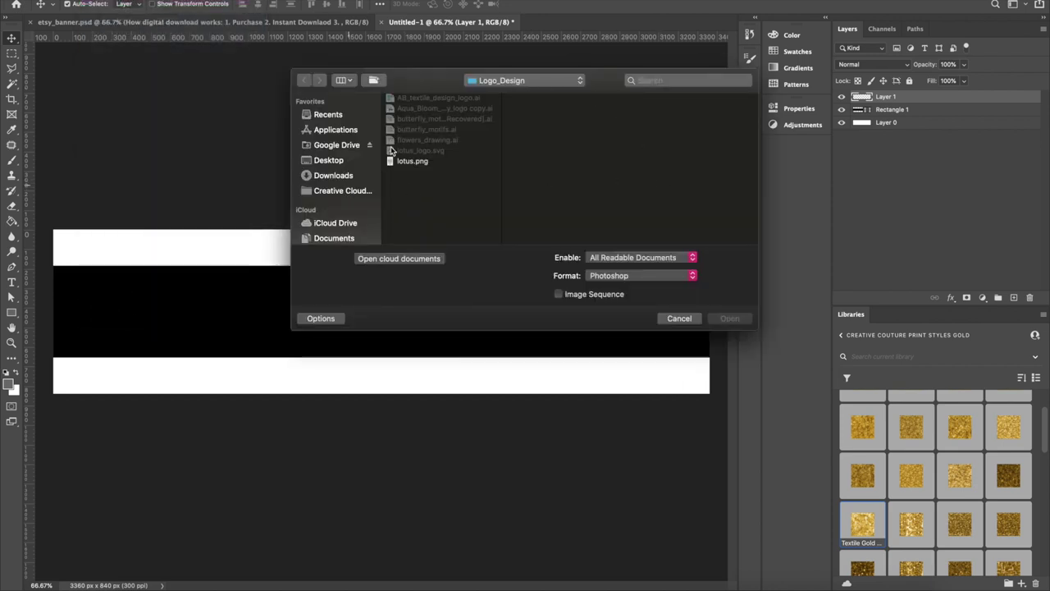
pyautogui.click(337, 160)
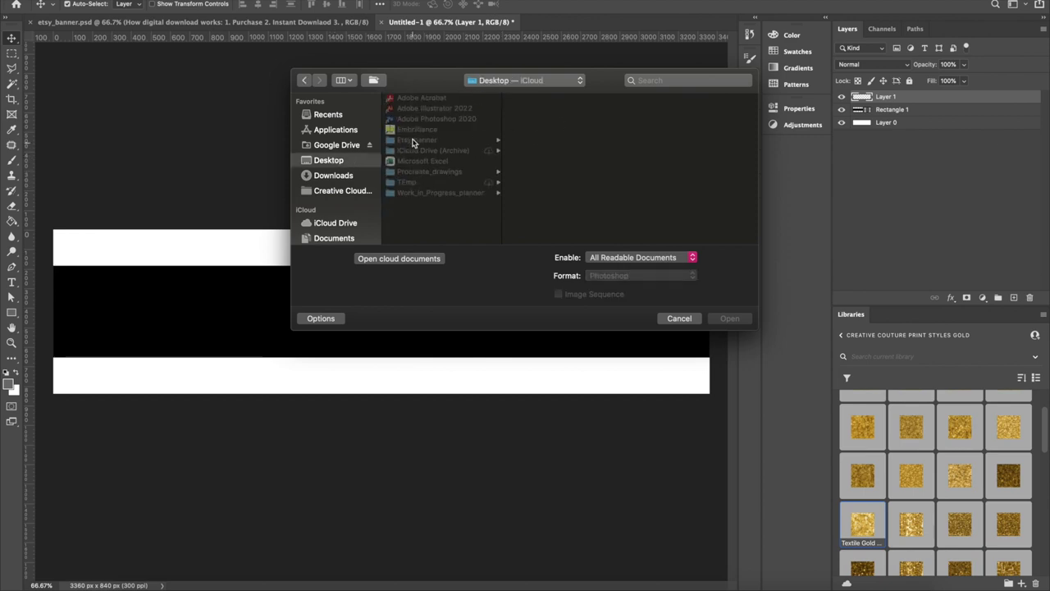
pyautogui.click(413, 141)
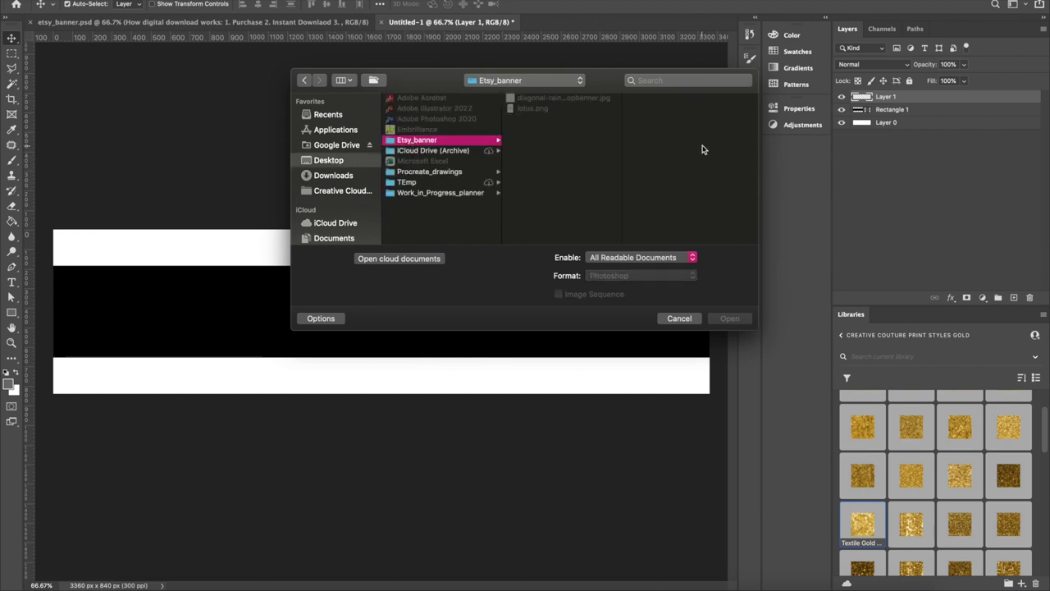
pyautogui.click(569, 99)
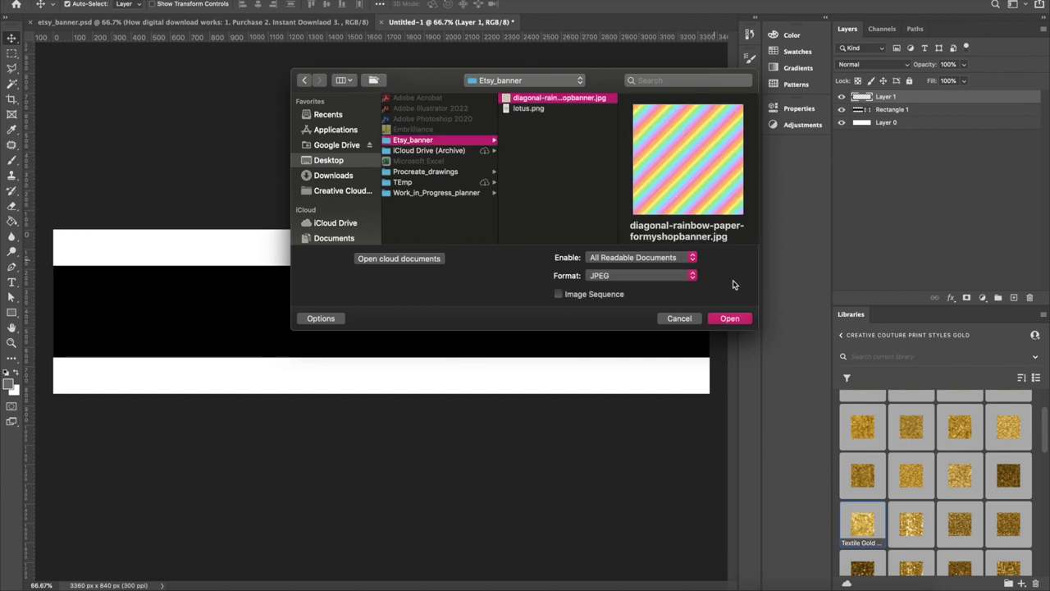
pyautogui.click(730, 319)
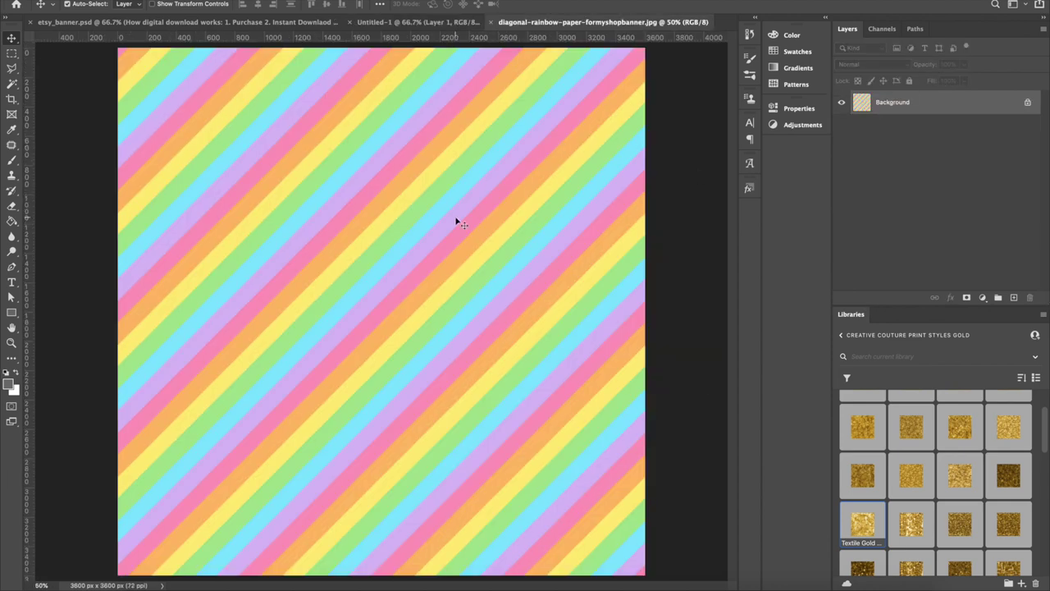
# Step: Unlock the rainbow image's background and duplicate Layer 0 into Untitled-1 as Layer 2
pyautogui.click(1027, 102)
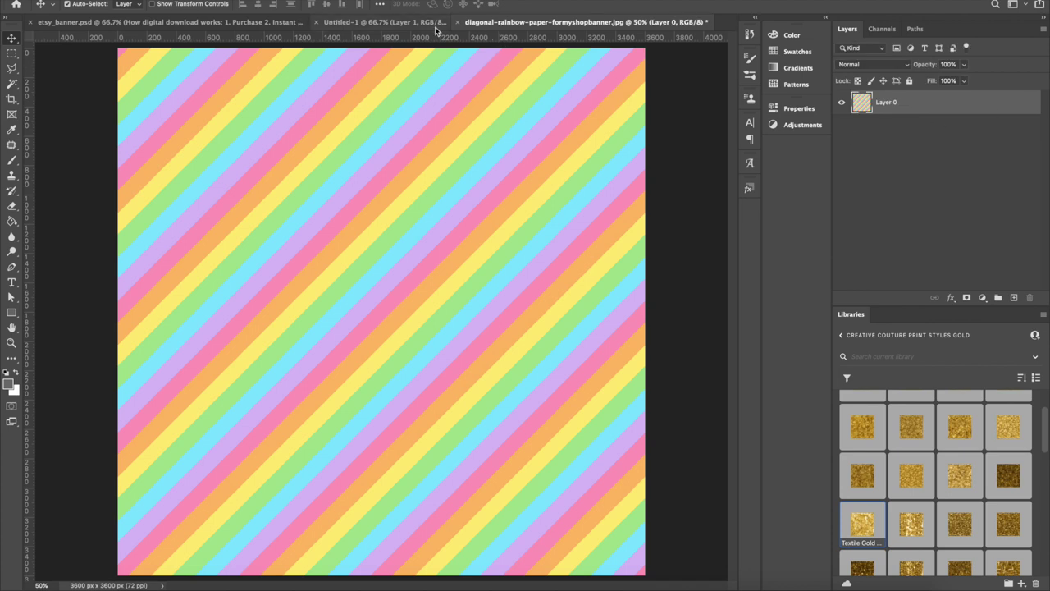
pyautogui.click(373, 26)
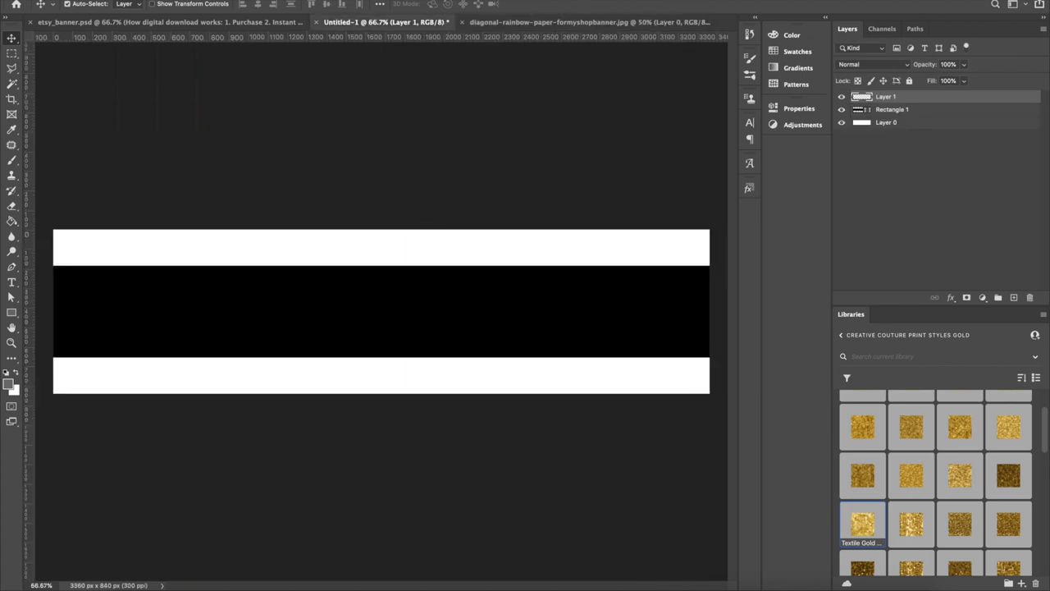
pyautogui.click(573, 23)
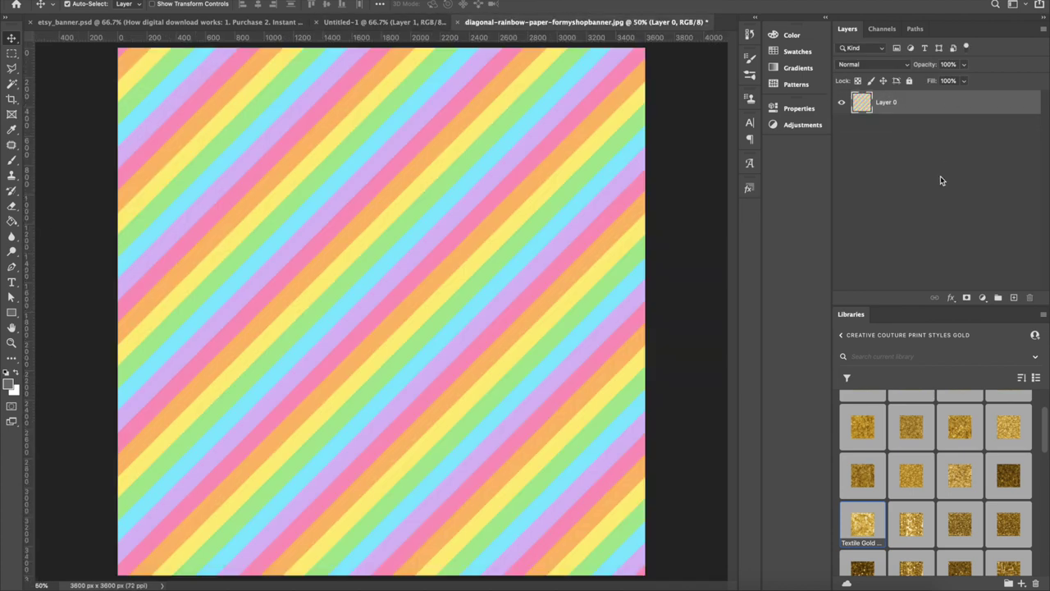
pyautogui.rightClick(906, 106)
pyautogui.click(861, 137)
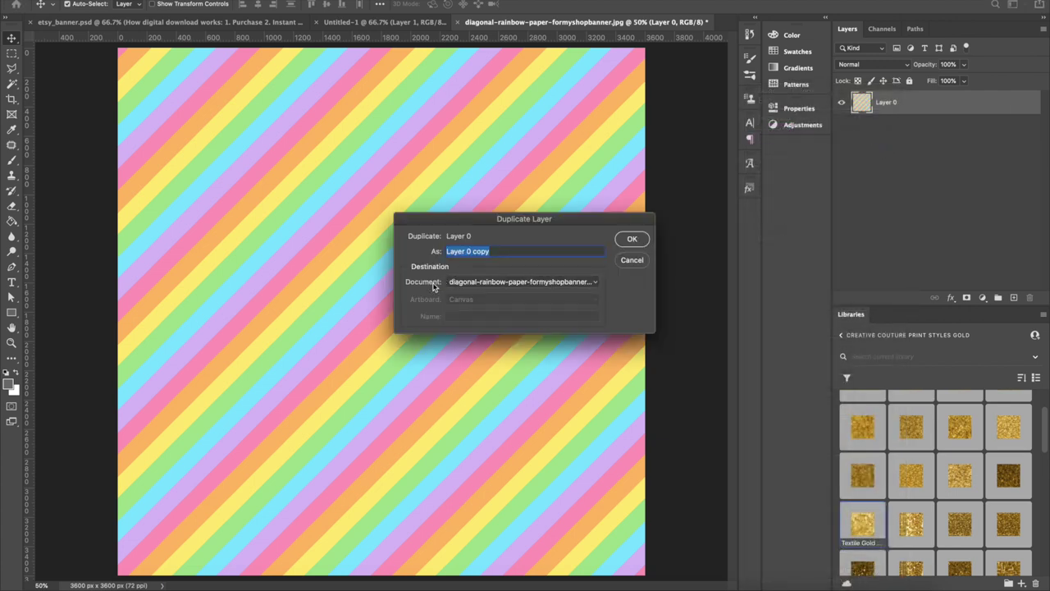
pyautogui.click(501, 283)
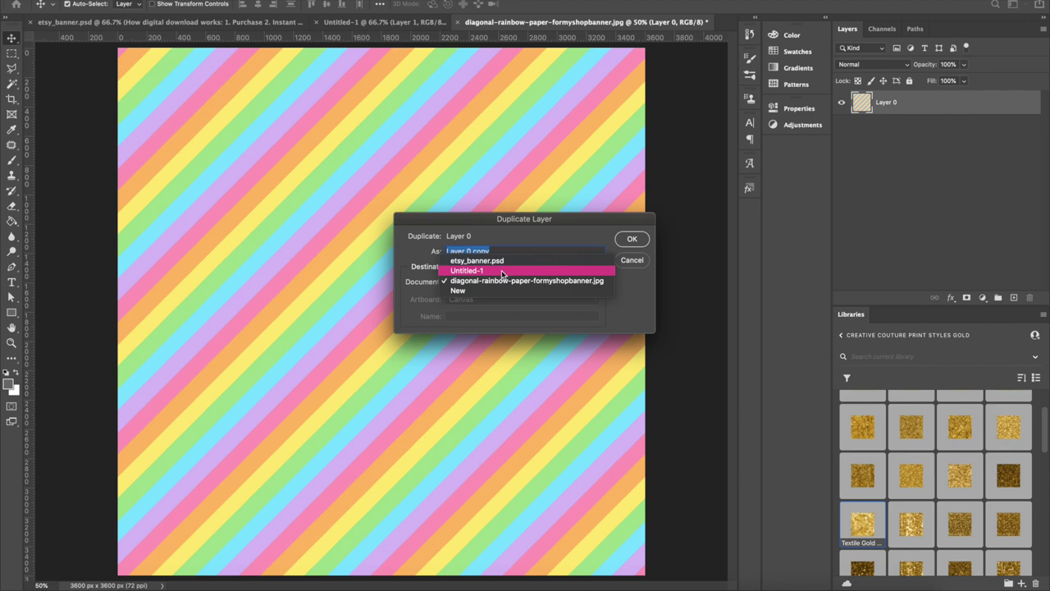
pyautogui.click(479, 273)
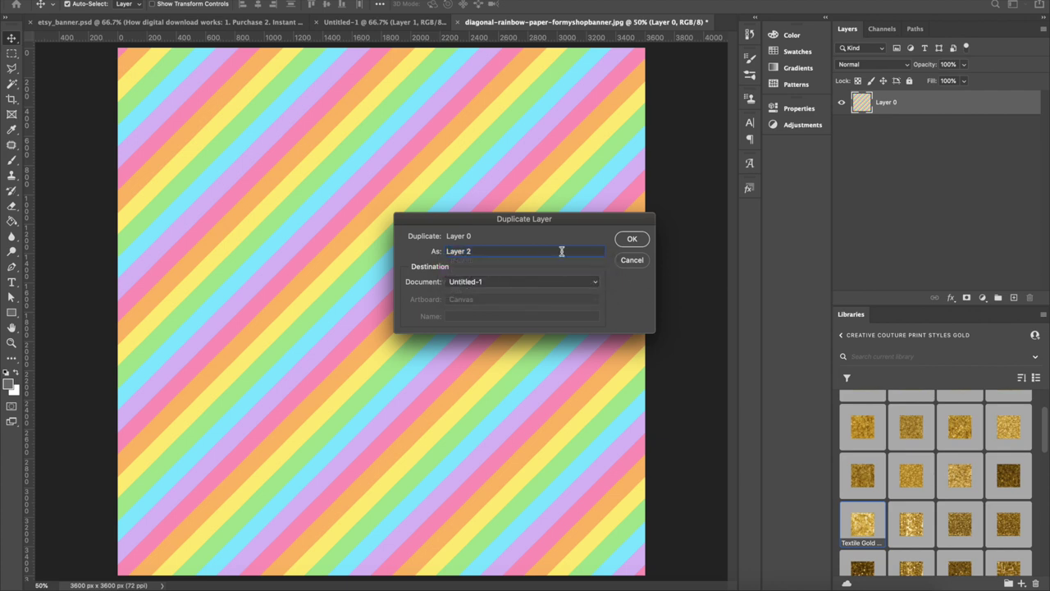
pyautogui.click(630, 242)
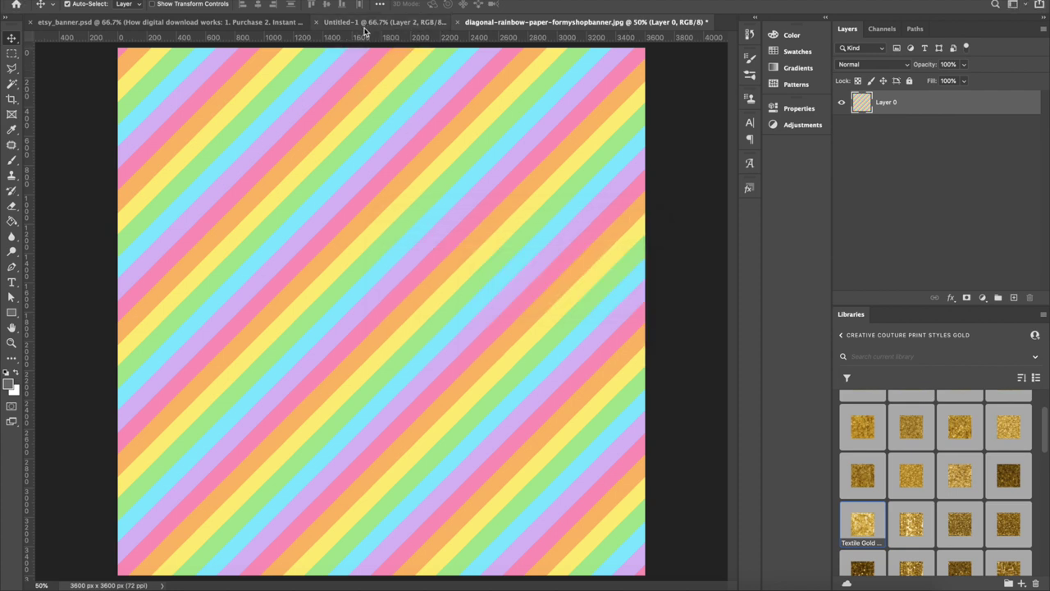
pyautogui.click(365, 22)
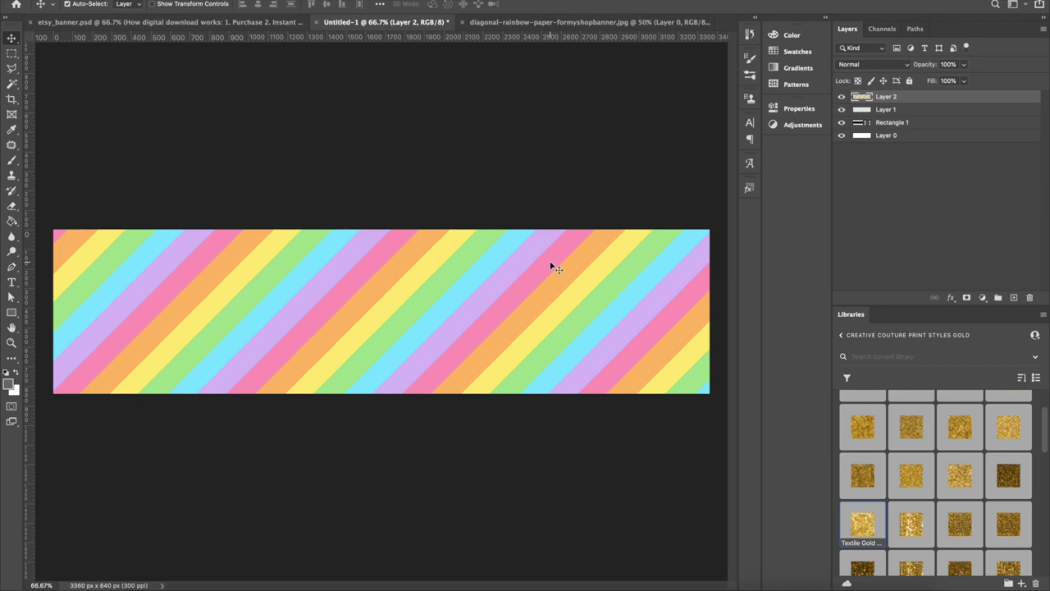
# Step: Delete empty Layer 1, move stripe Layer 2 below Rectangle 1, and view etsy_banner.psd
pyautogui.click(885, 112)
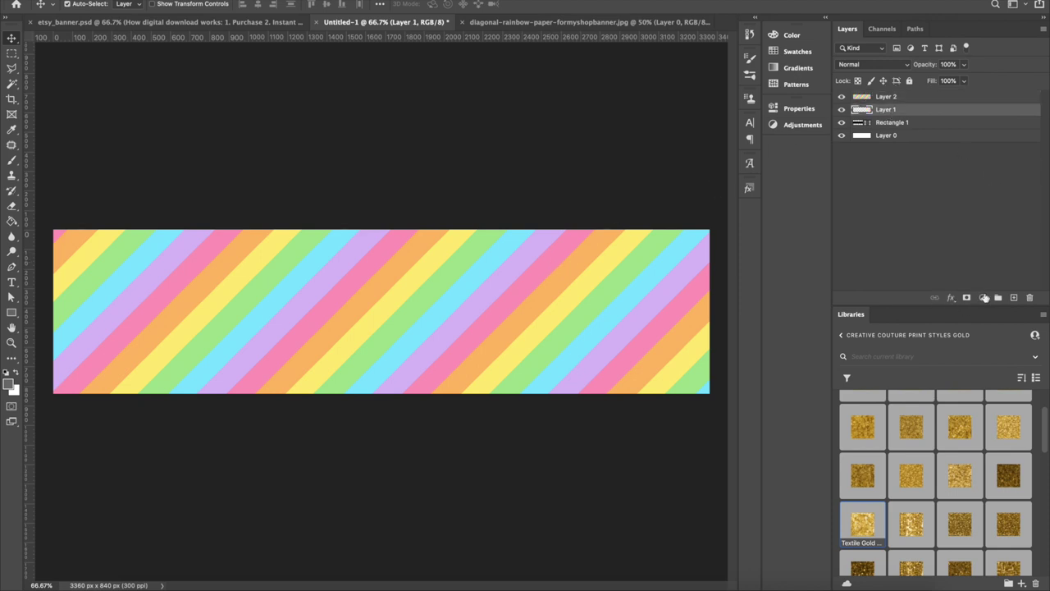
pyautogui.click(1031, 297)
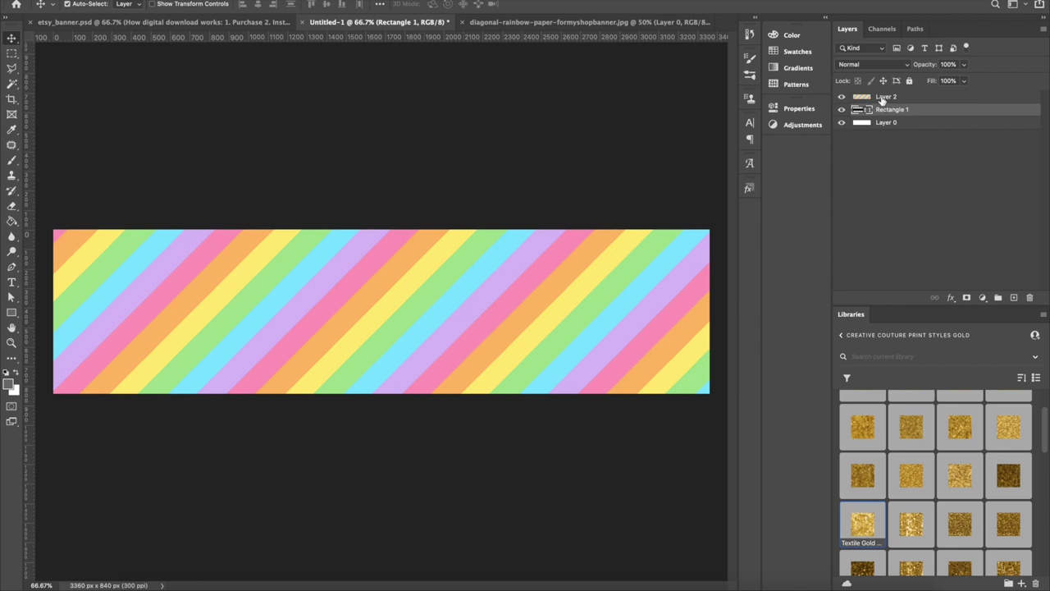
pyautogui.moveTo(879, 107); pyautogui.dragTo(880, 118)
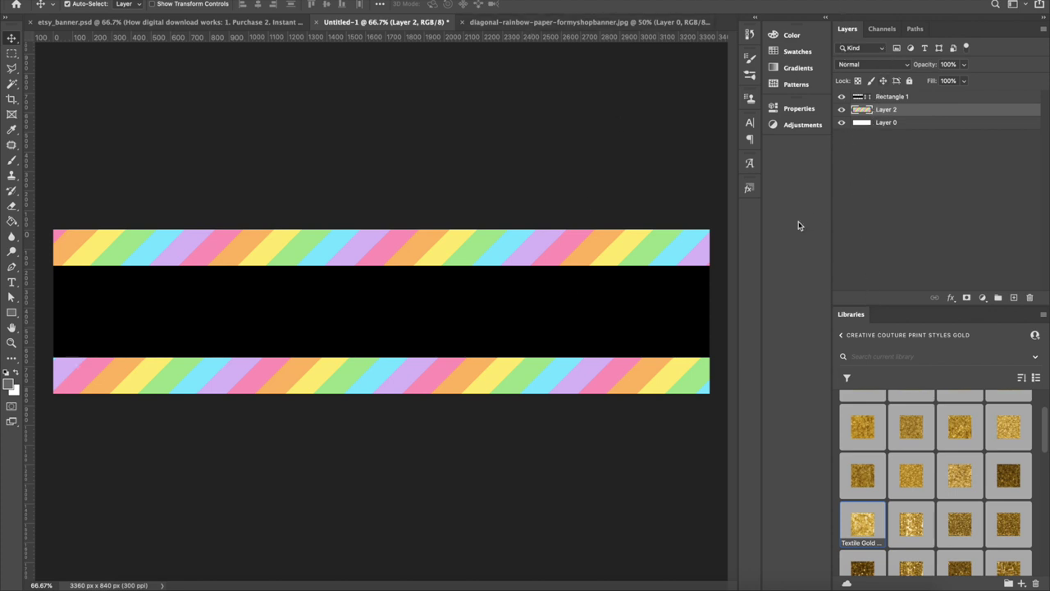
pyautogui.click(267, 23)
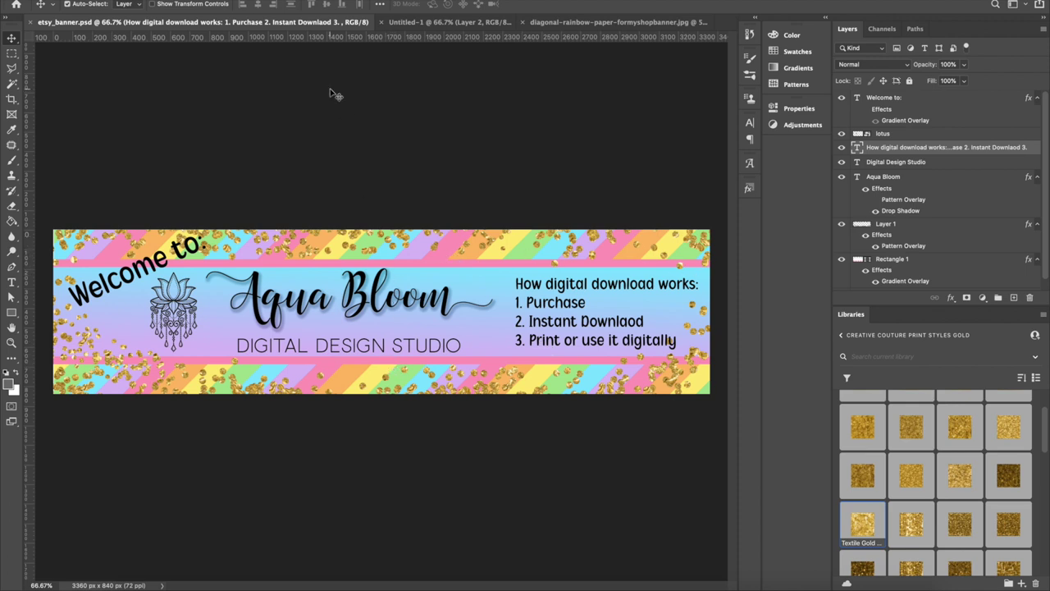
# Step: Close the rainbow JPG with Don't Save, then select Rectangle 1 in Untitled-1
pyautogui.click(637, 23)
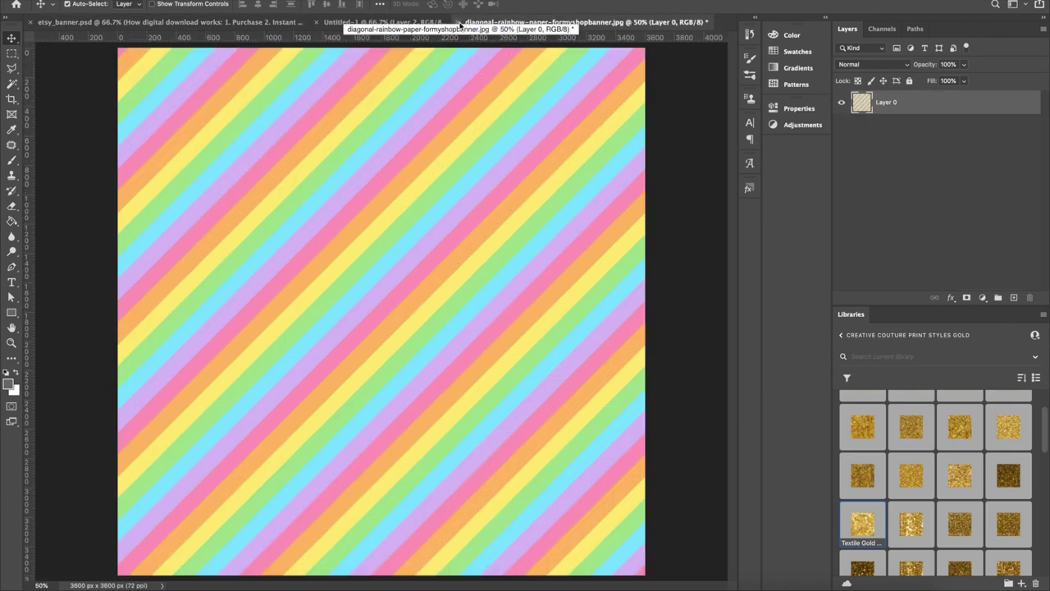
pyautogui.click(460, 22)
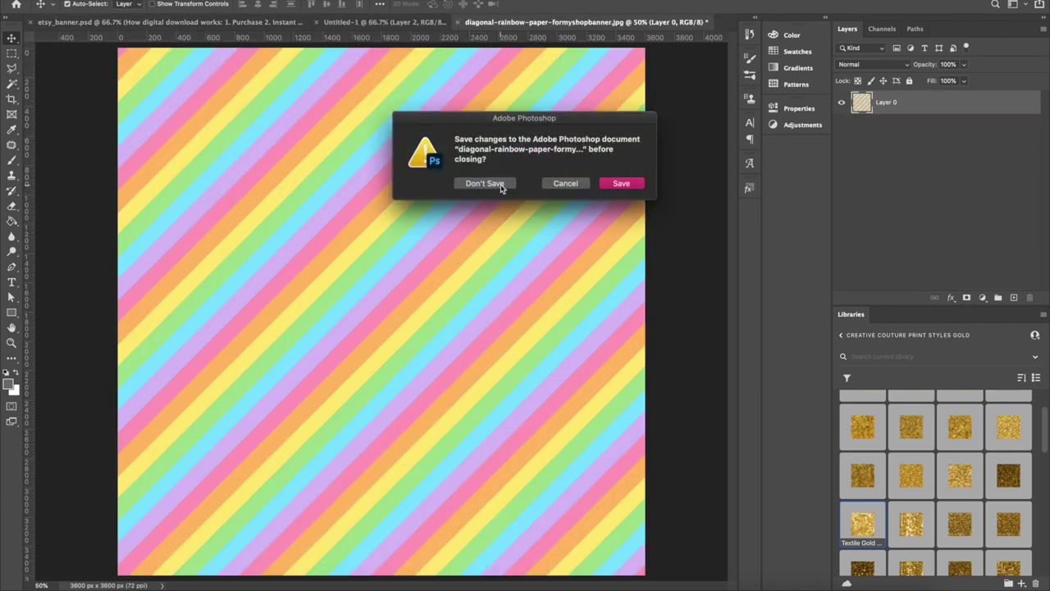
pyautogui.click(509, 189)
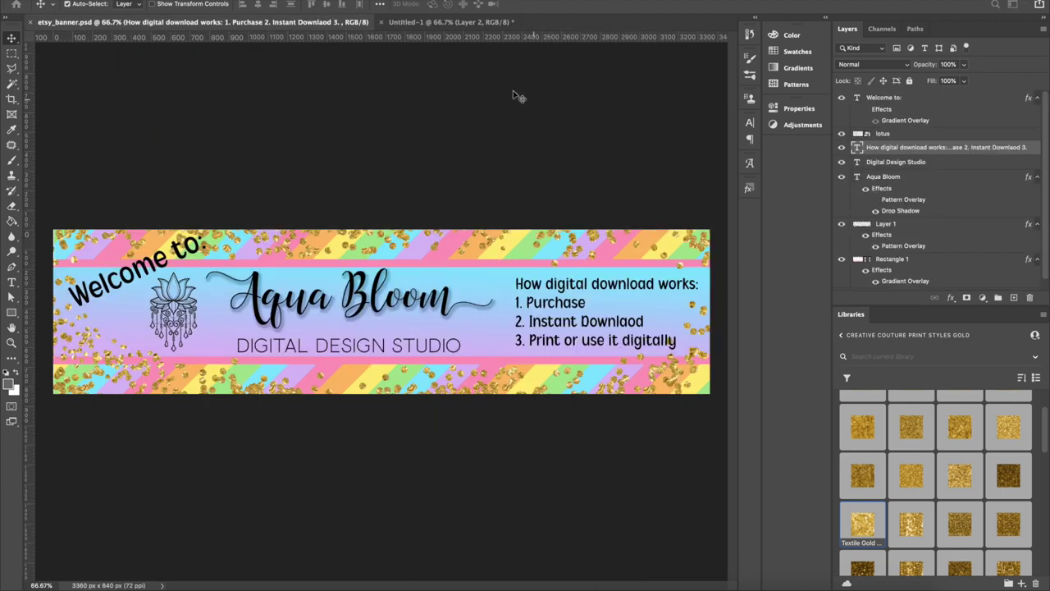
pyautogui.click(409, 23)
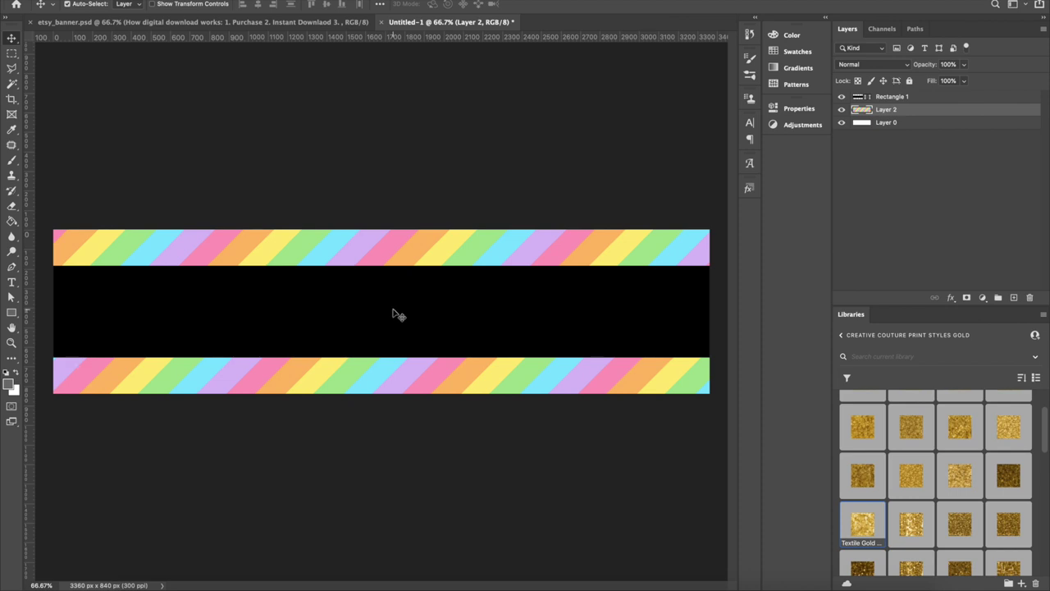
pyautogui.click(393, 314)
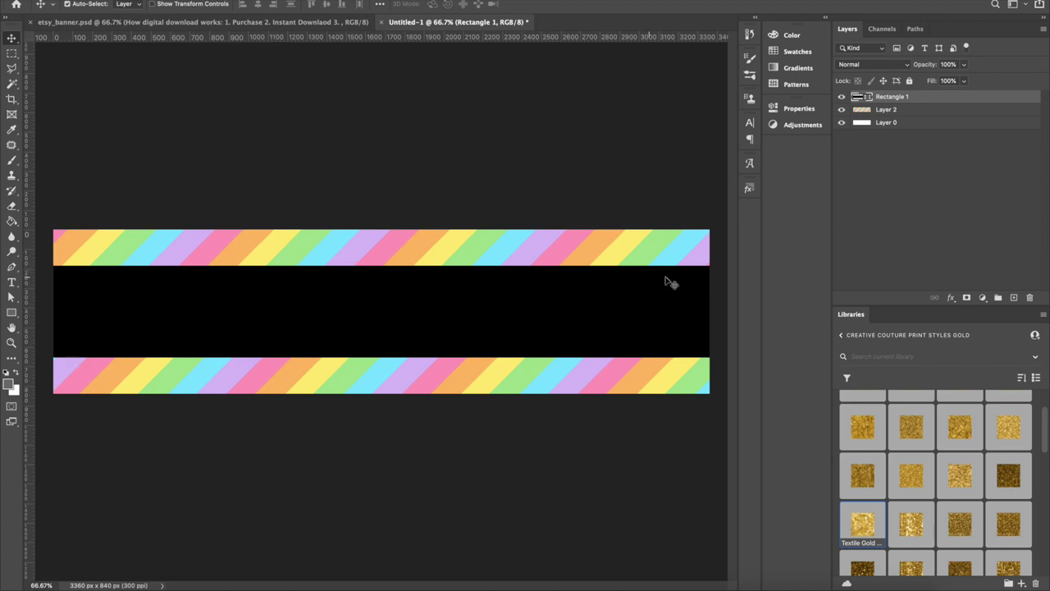
pyautogui.click(304, 27)
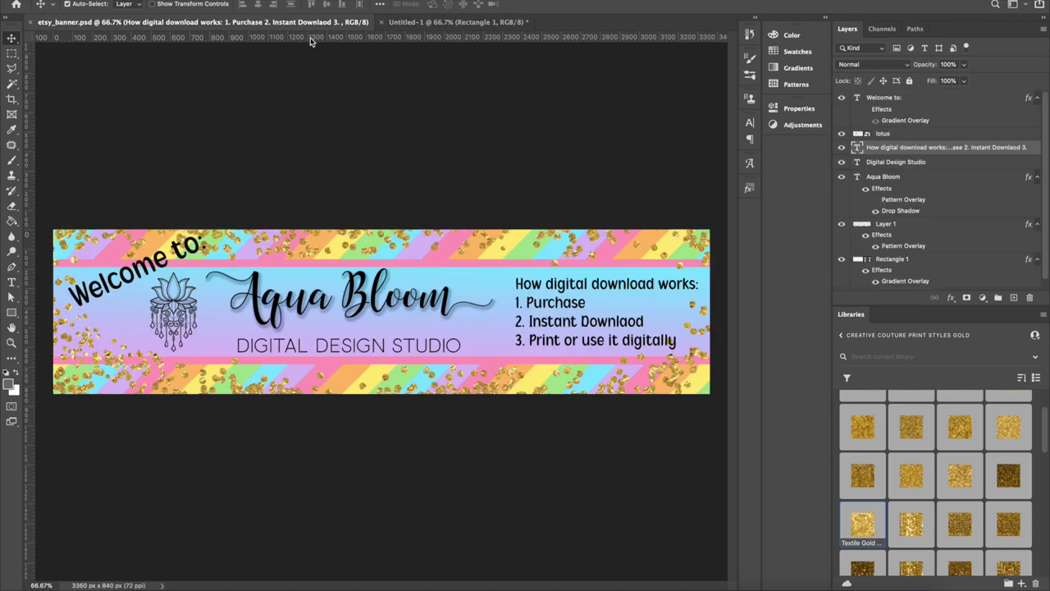
pyautogui.click(433, 25)
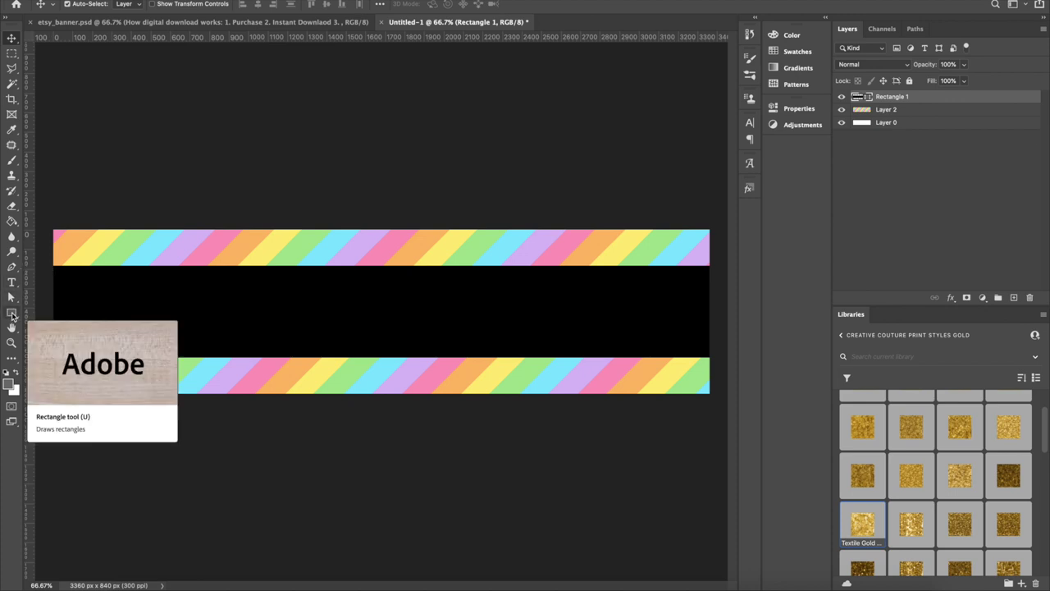
# Step: Give the black rectangle a pink stroke colour
pyautogui.click(11, 315)
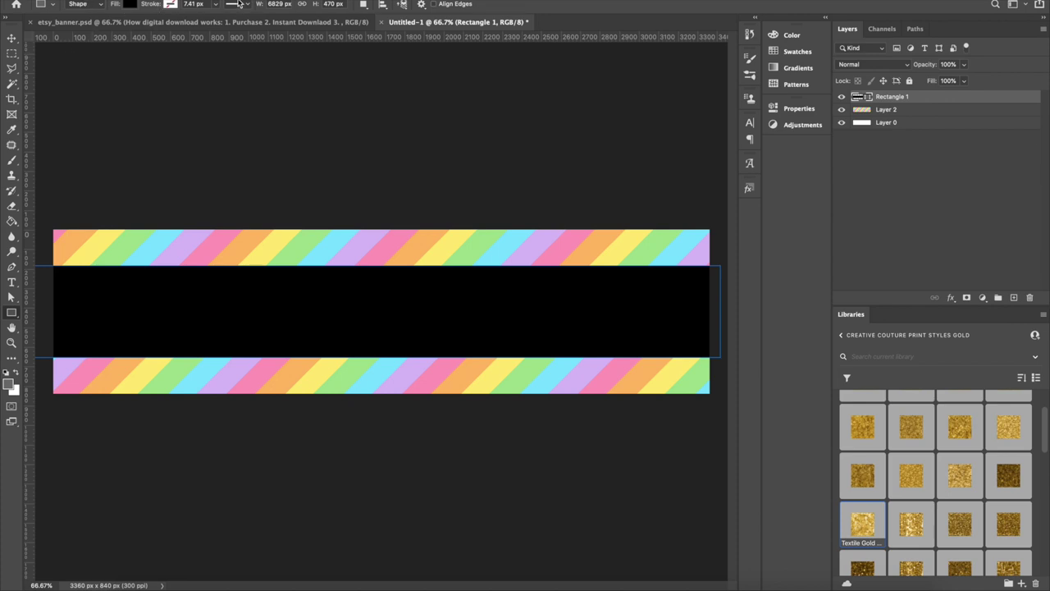
pyautogui.click(171, 5)
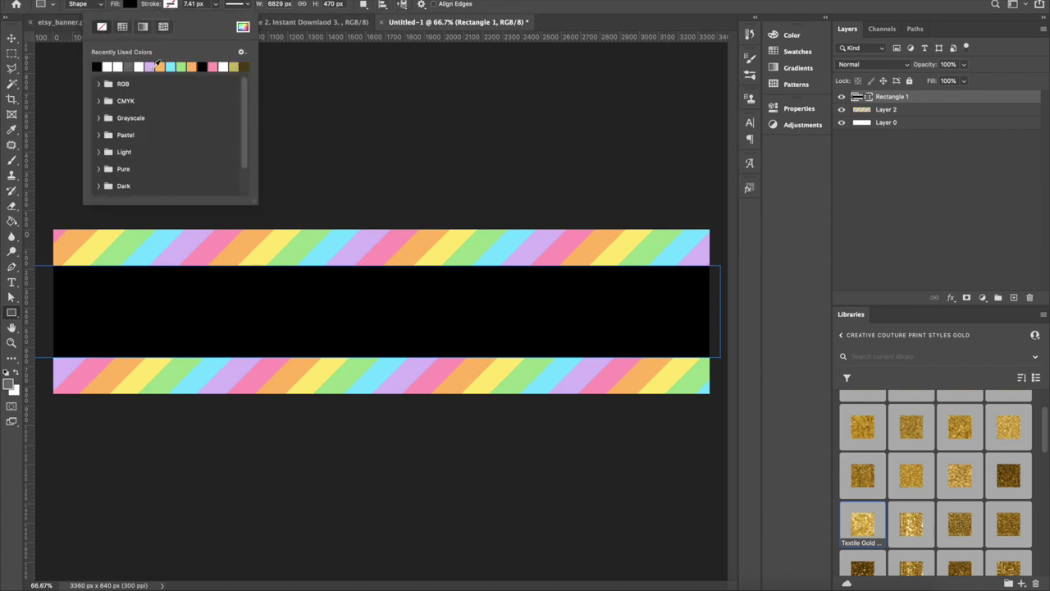
pyautogui.click(217, 65)
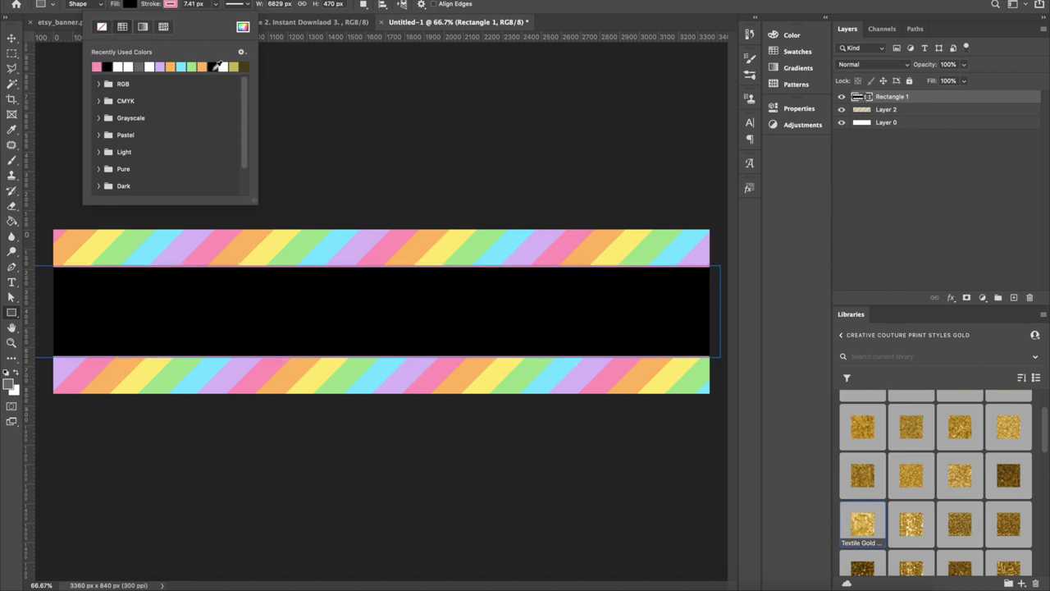
pyautogui.click(210, 3)
# Step: Set the rectangle's stroke width to 40 px
pyautogui.click(215, 3)
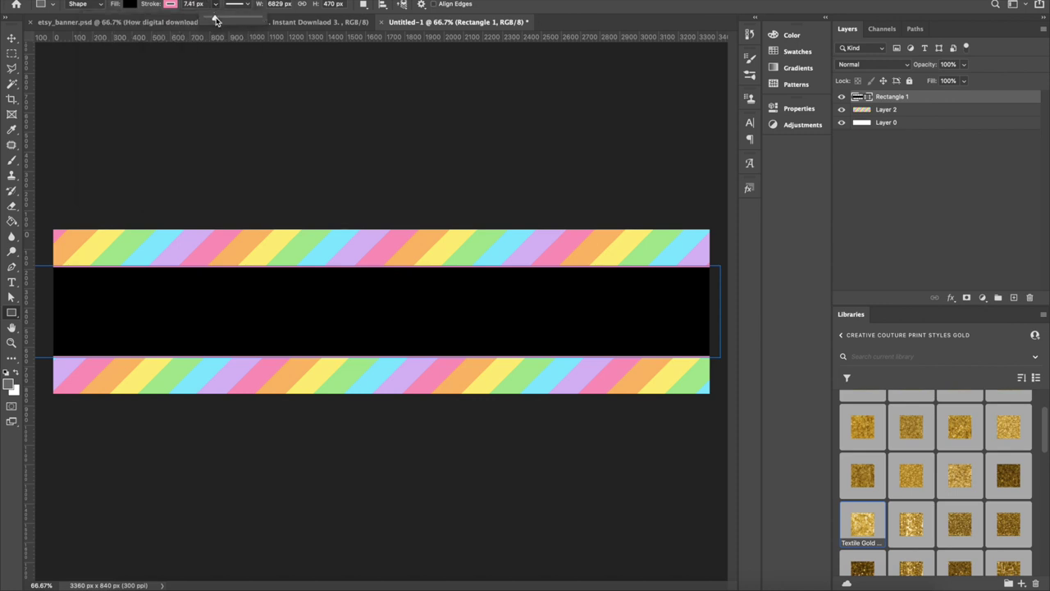
pyautogui.moveTo(215, 20)
pyautogui.mouseDown()
pyautogui.moveTo(229, 20)
pyautogui.moveTo(216, 17)
pyautogui.mouseUp()
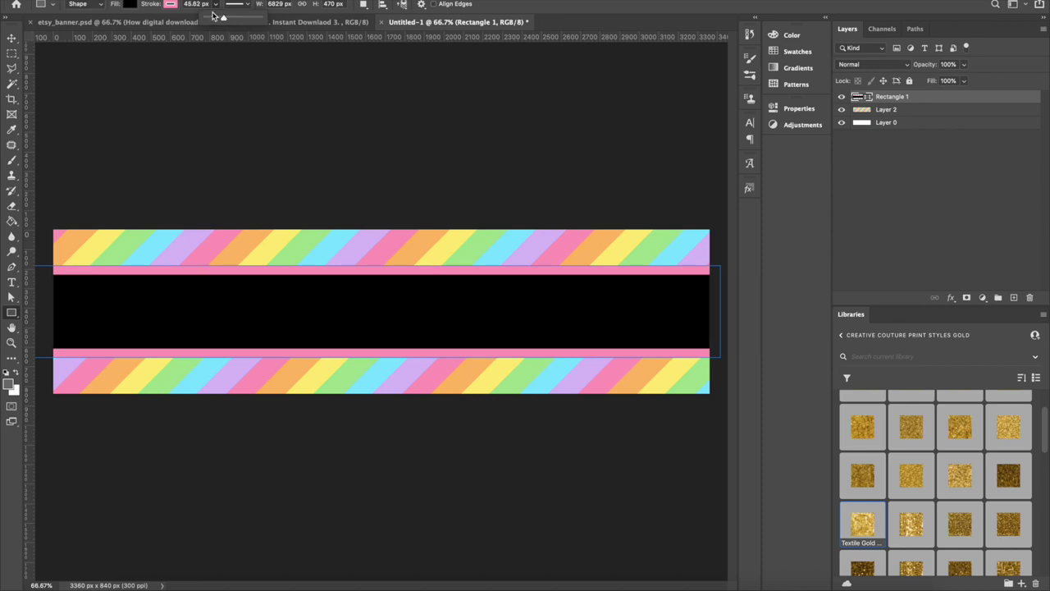
pyautogui.click(200, 5)
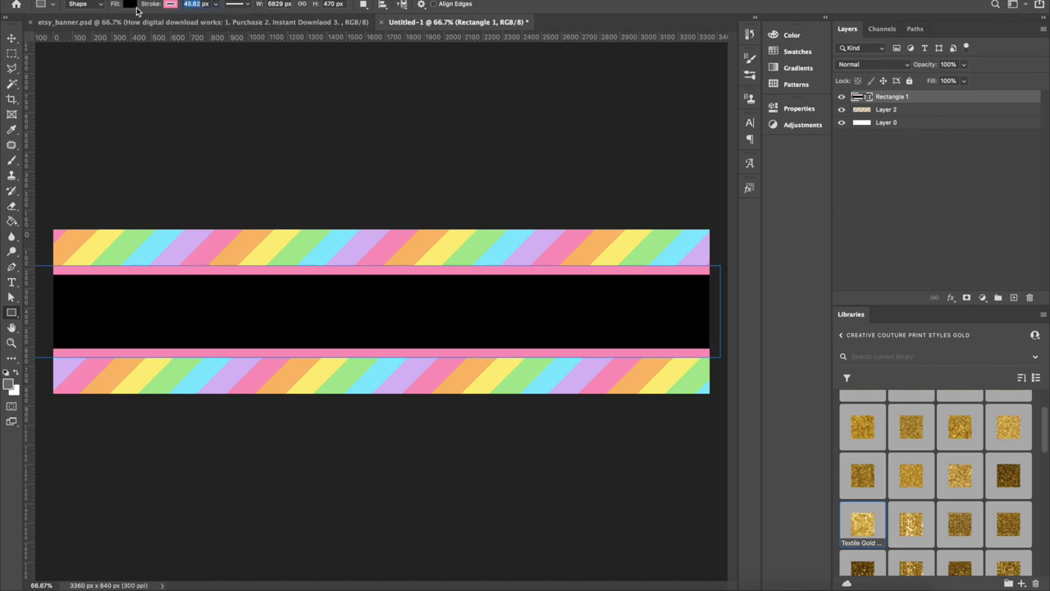
pyautogui.write('4')
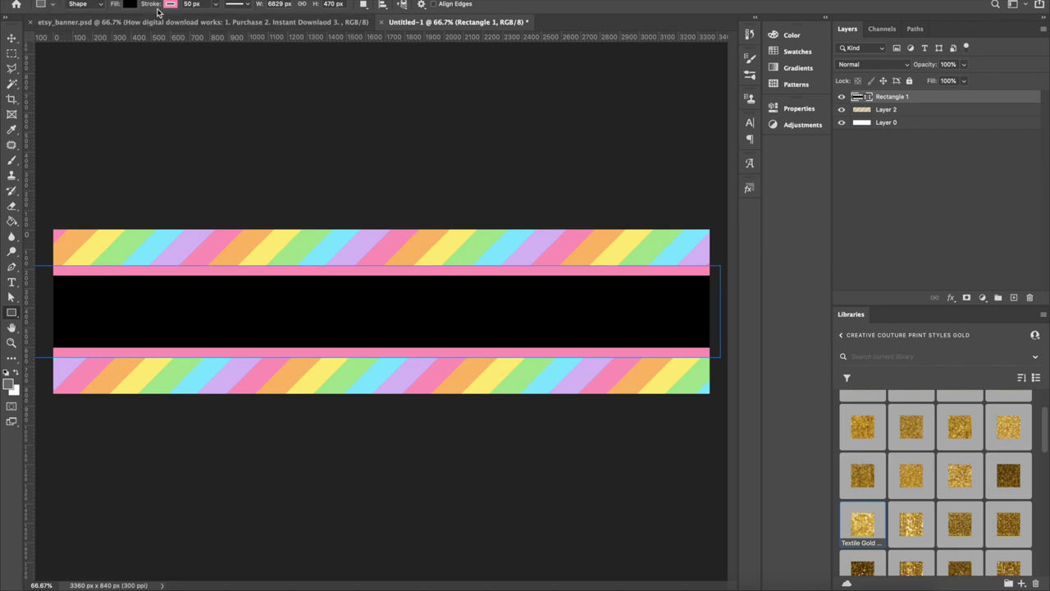
pyautogui.moveTo(191, 4); pyautogui.dragTo(167, 8)
pyautogui.write('40')
pyautogui.press('Return')
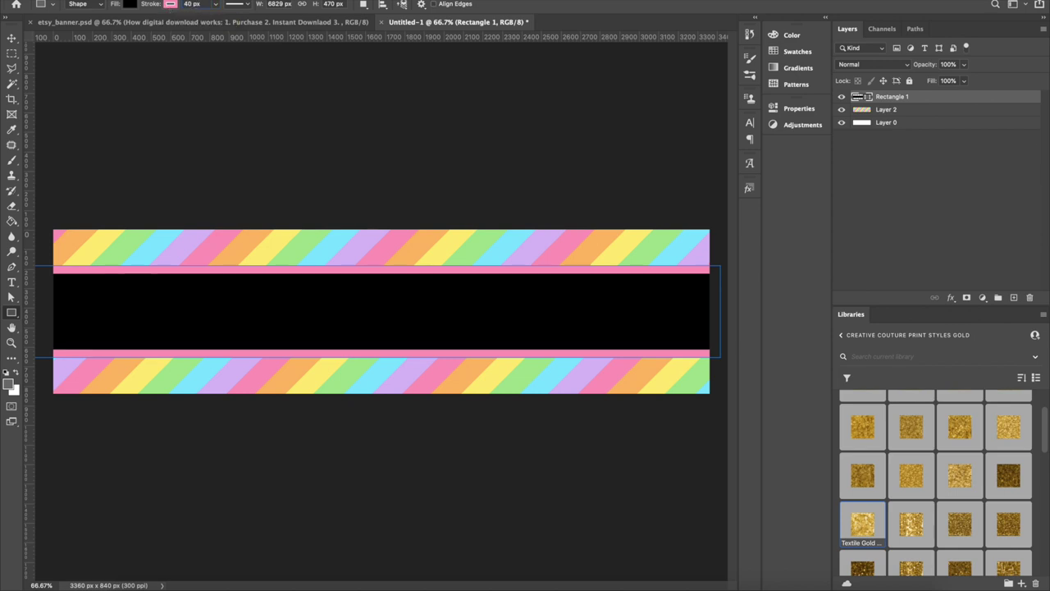
pyautogui.click(12, 39)
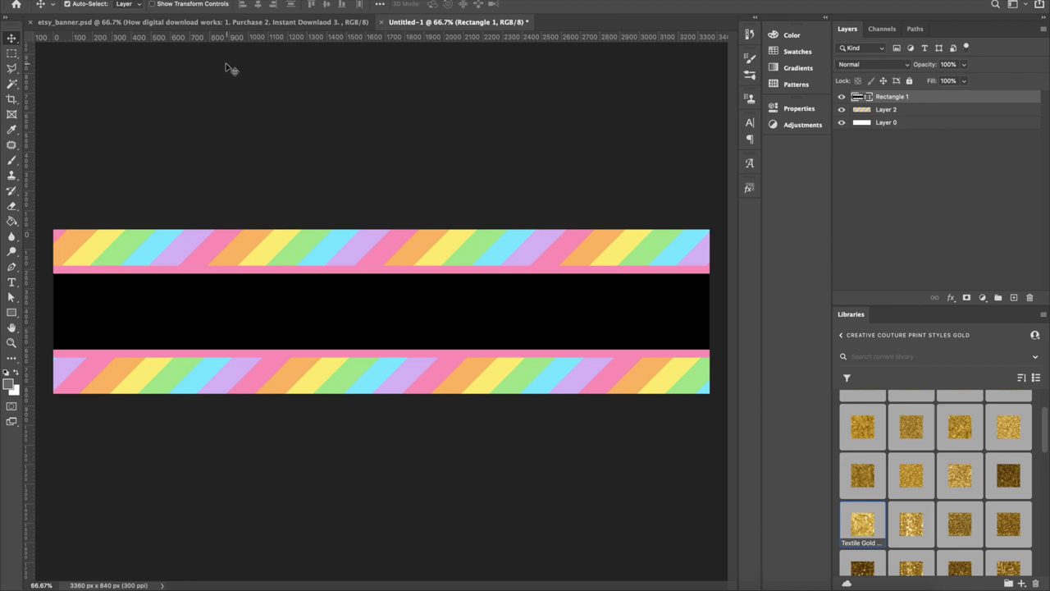
# Step: Glance at etsy_banner.psd and Channels, then show Rectangle 1's live shape properties (6829 x 470 px)
pyautogui.click(197, 23)
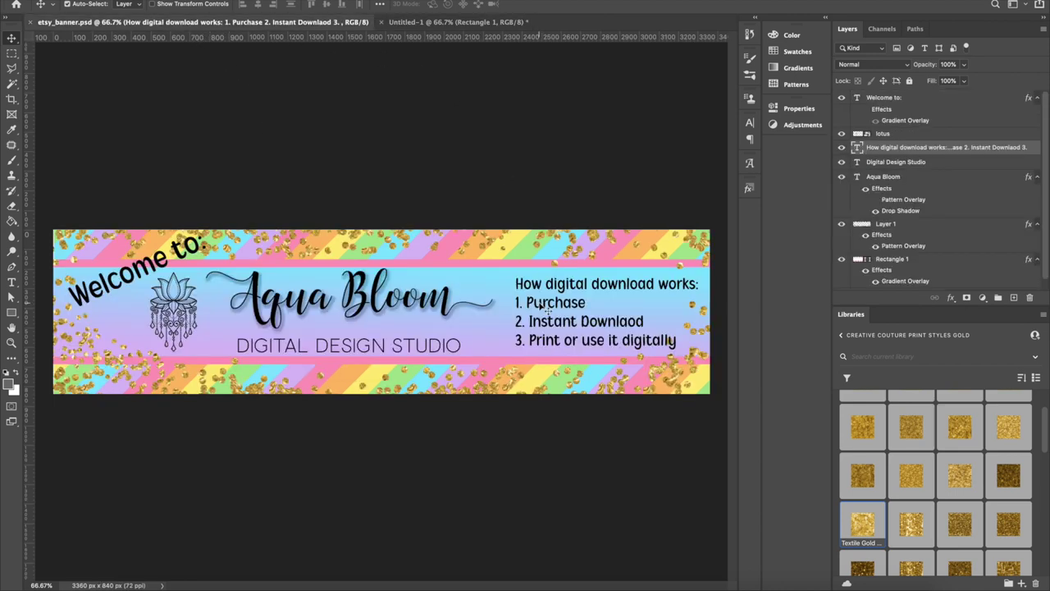
pyautogui.click(447, 26)
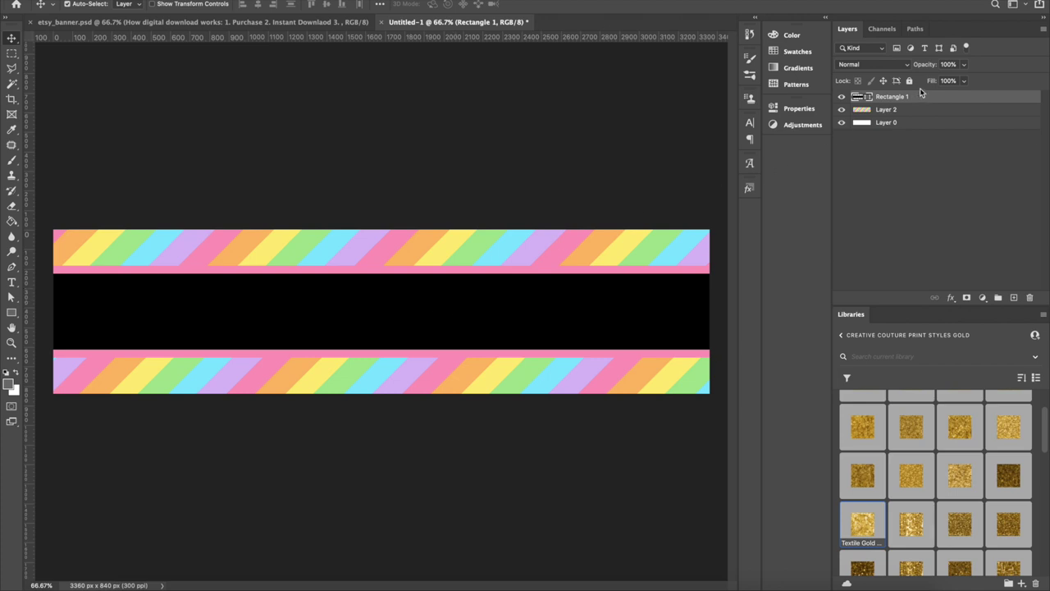
pyautogui.click(882, 29)
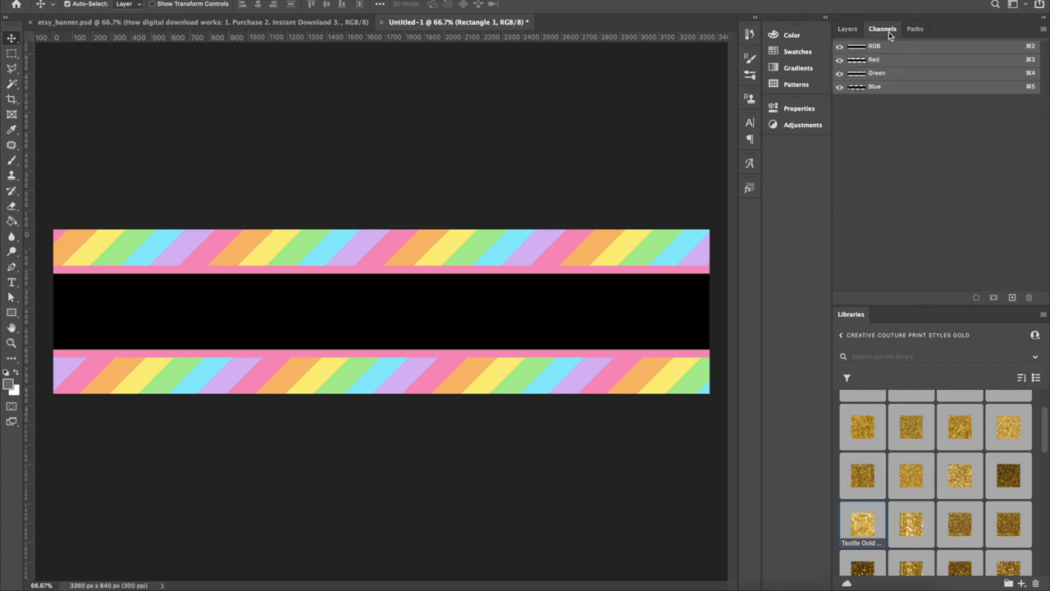
pyautogui.click(848, 29)
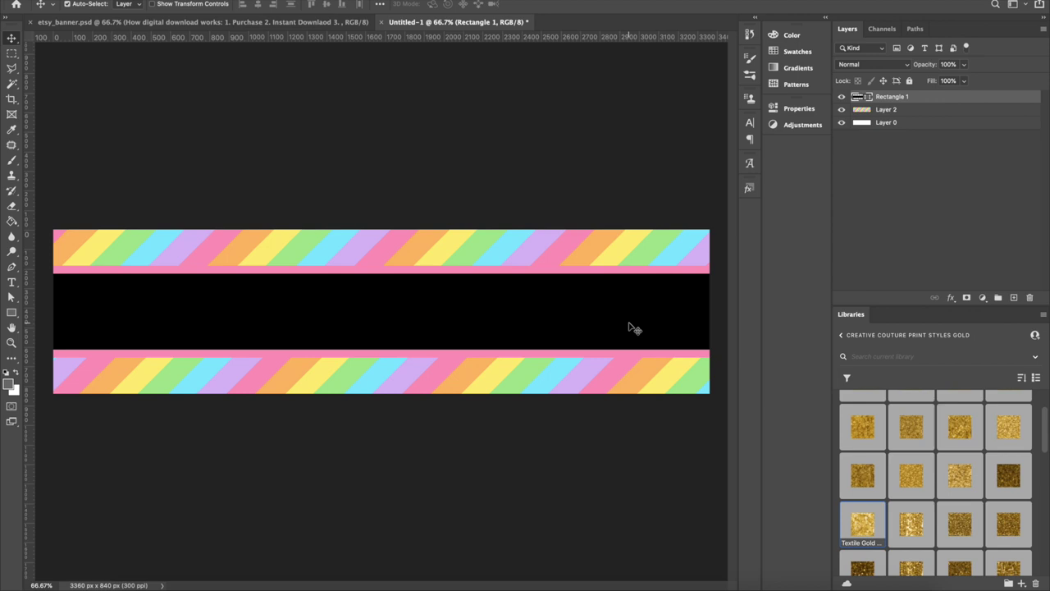
pyautogui.click(778, 111)
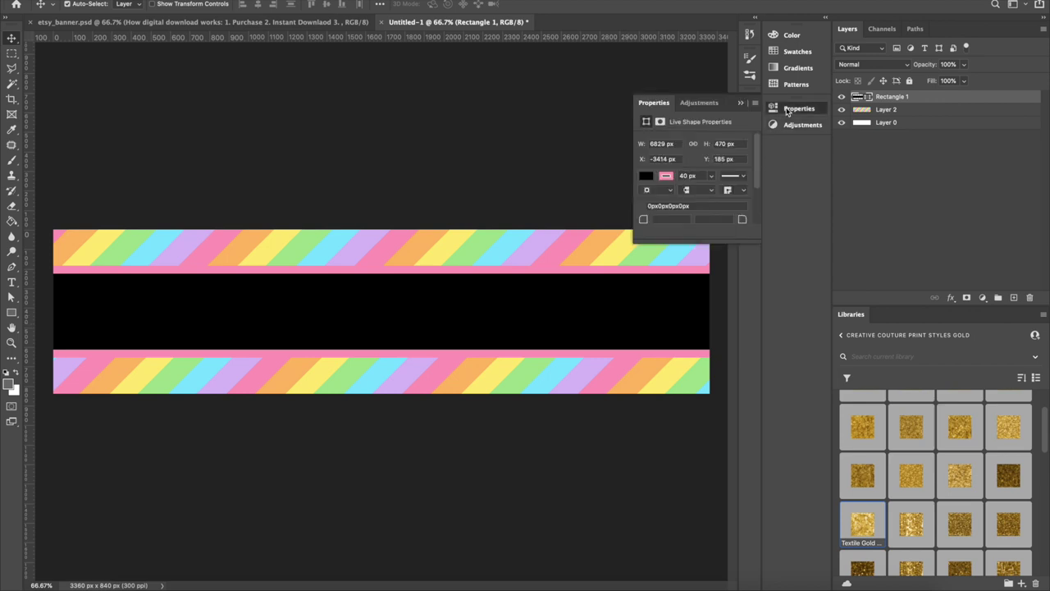
# Step: Set Rectangle 1's height to 500 px in Properties
pyautogui.click(738, 145)
pyautogui.write('500')
pyautogui.press('Return')
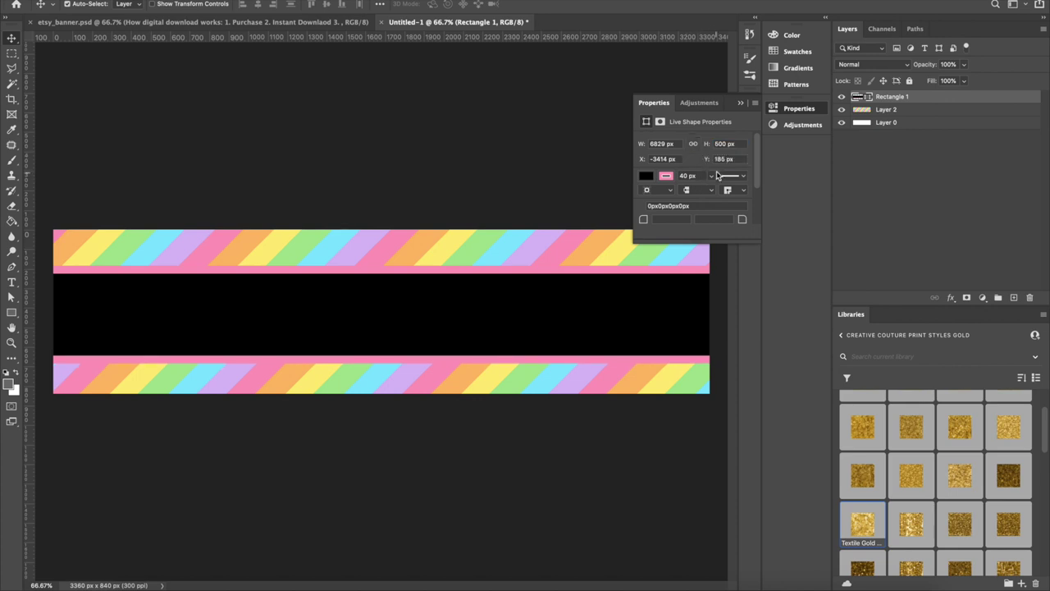
# Step: Move the rectangle up 15 px to frame the stripes, then view etsy_banner.psd for reference
pyautogui.click(741, 105)
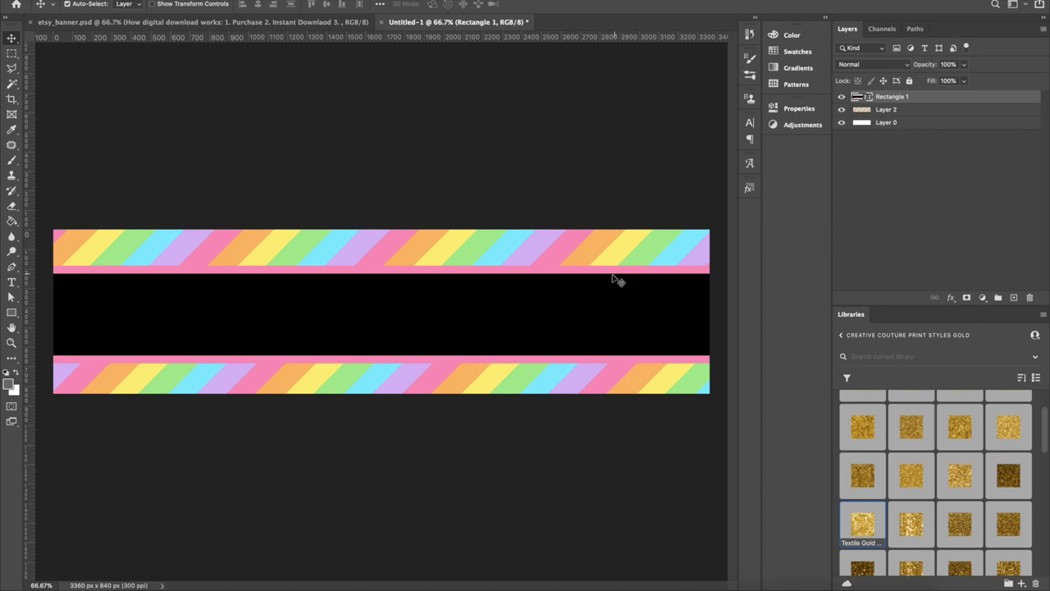
pyautogui.moveTo(580, 315); pyautogui.dragTo(580, 313)
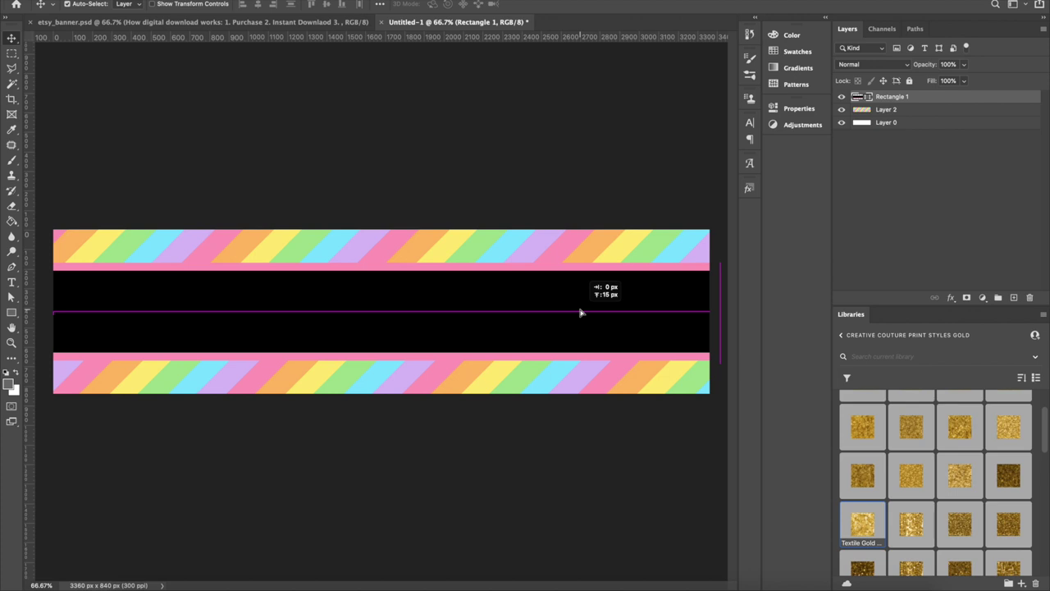
pyautogui.moveTo(580, 312); pyautogui.dragTo(583, 313)
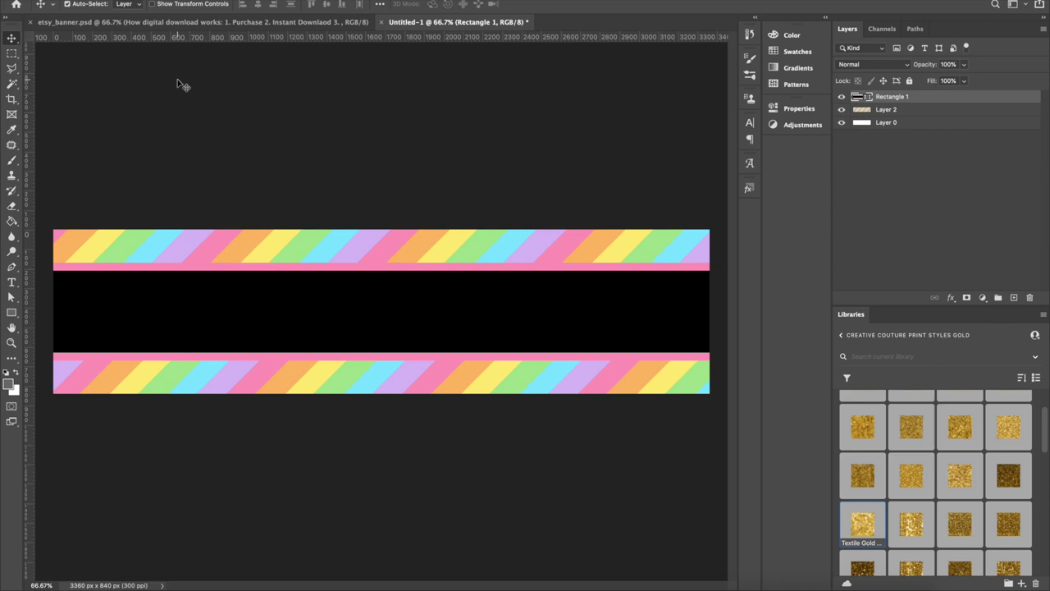
pyautogui.click(264, 24)
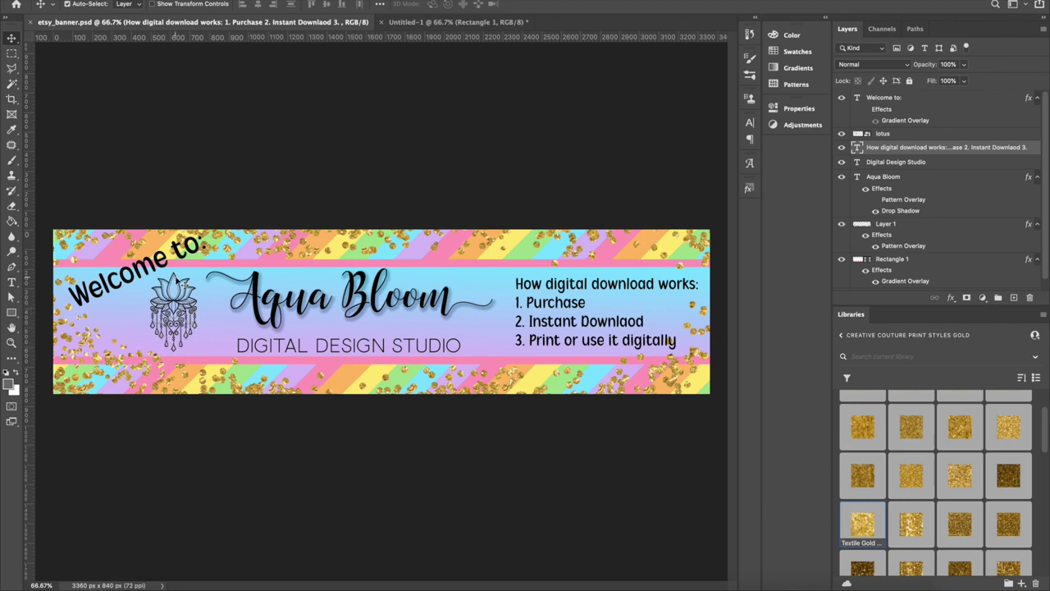
pyautogui.click(417, 22)
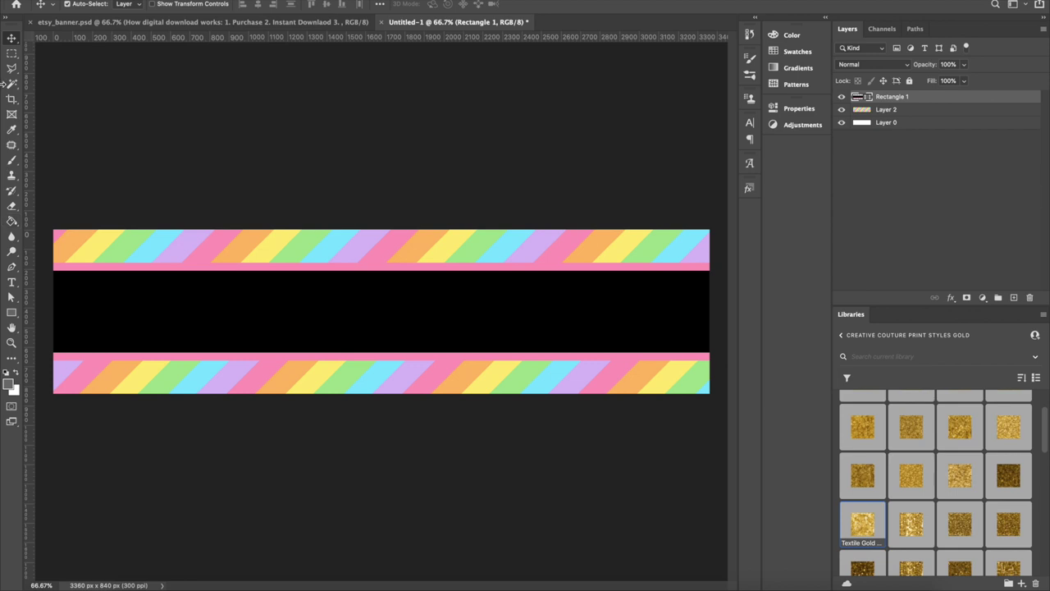
pyautogui.moveTo(896, 584)
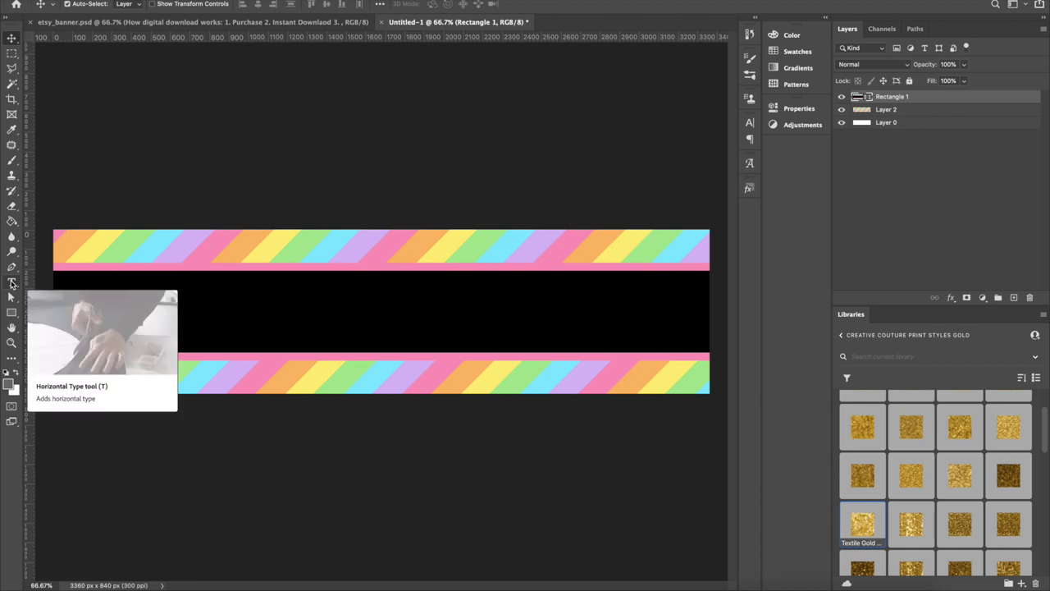
# Step: Create a placeholder text layer on the black band and move it right
pyautogui.click(11, 283)
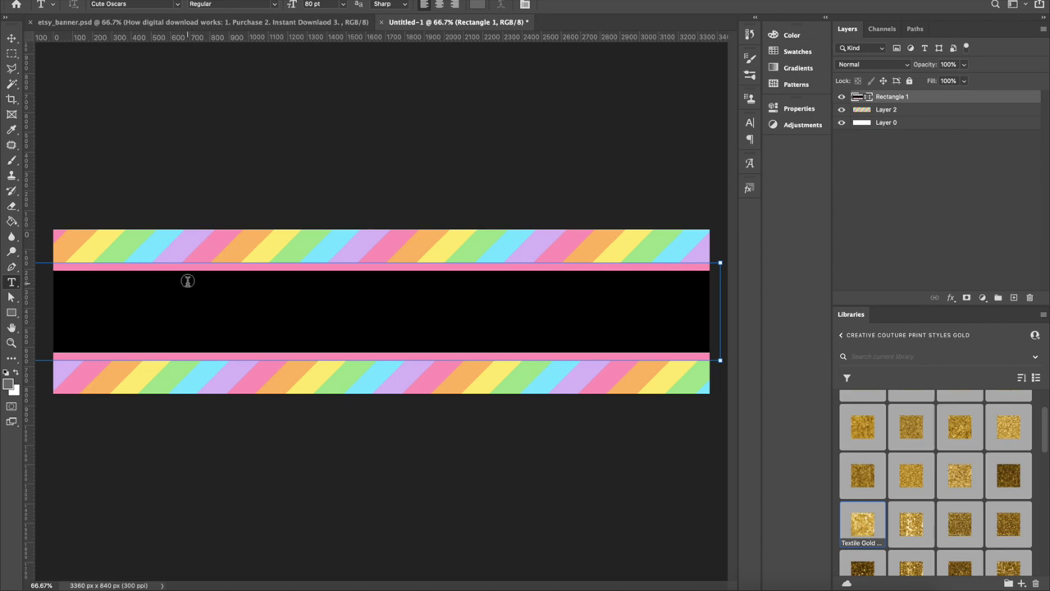
pyautogui.click(229, 308)
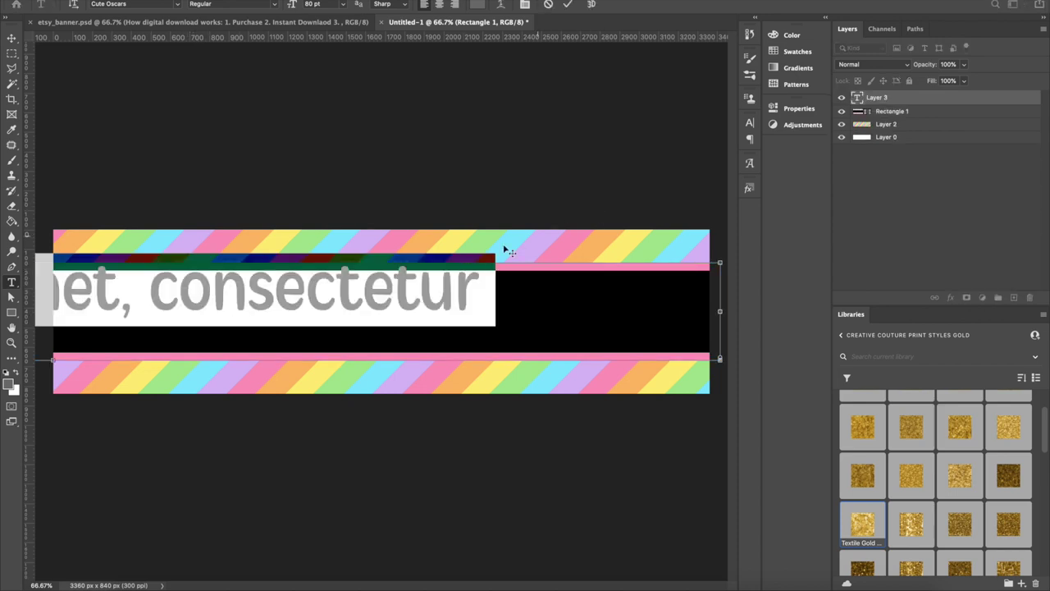
pyautogui.click(12, 38)
pyautogui.moveTo(221, 283); pyautogui.dragTo(429, 280)
# Step: Set the text layer's font to Samantha Script and delete its placeholder text
pyautogui.doubleClick(428, 281)
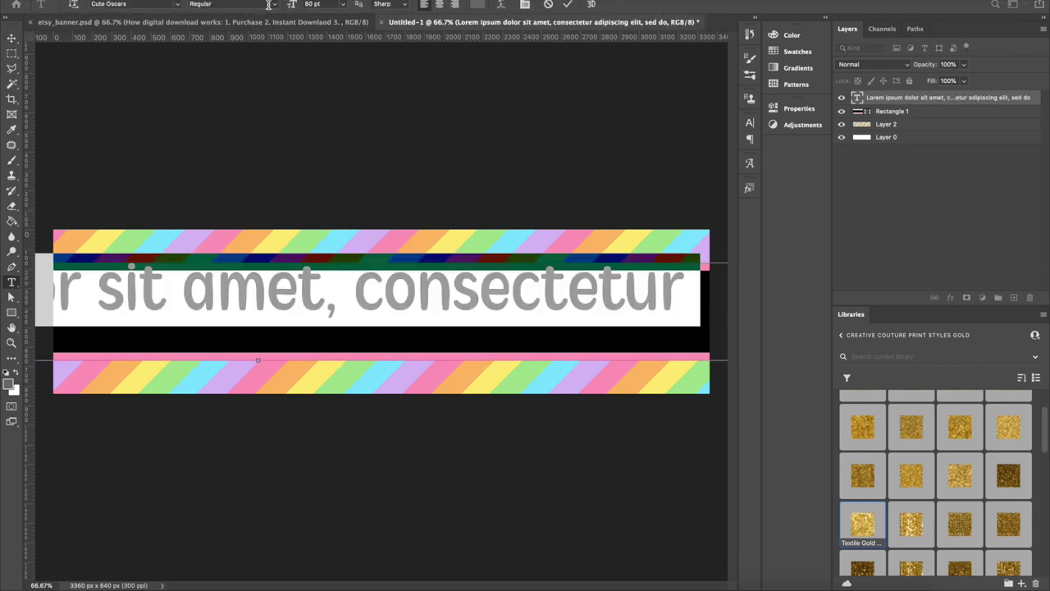
pyautogui.click(178, 5)
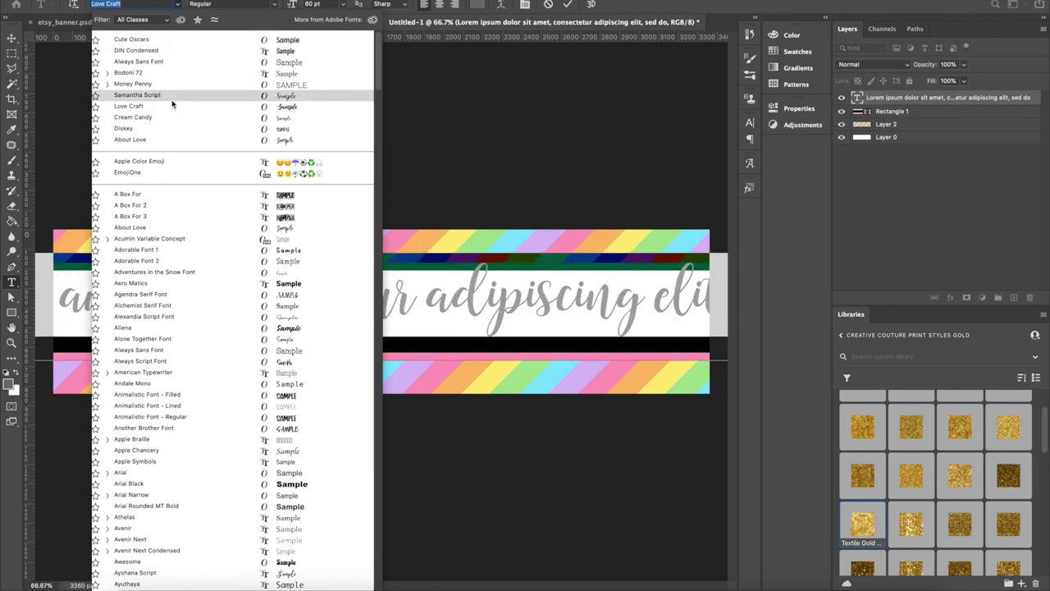
pyautogui.click(172, 96)
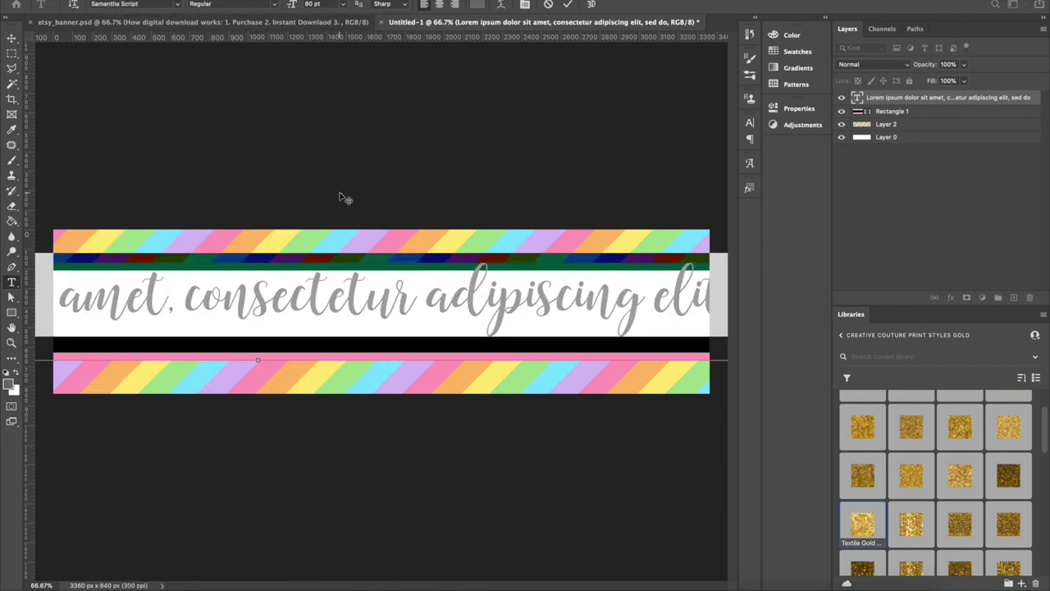
pyautogui.press('BackSpace')
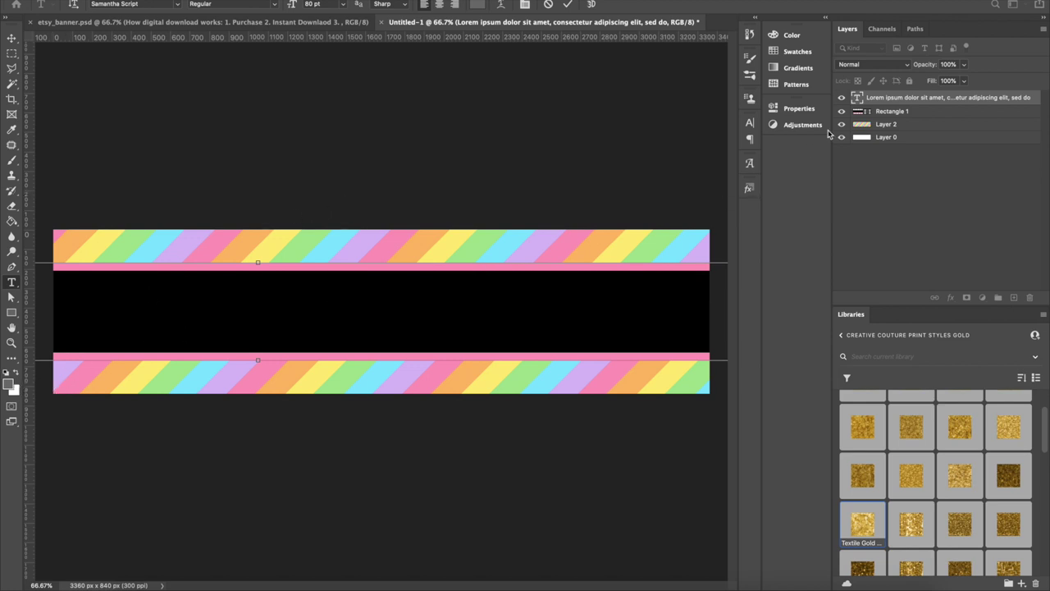
pyautogui.click(891, 112)
pyautogui.press('v')
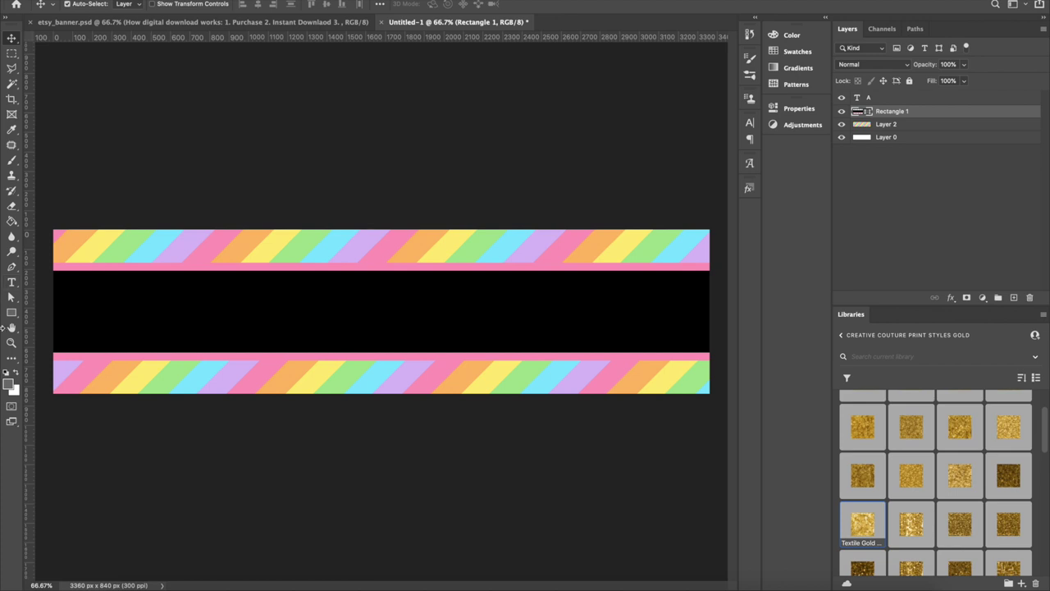
# Step: Set the foreground colour to near-white fffefe
pyautogui.click(11, 313)
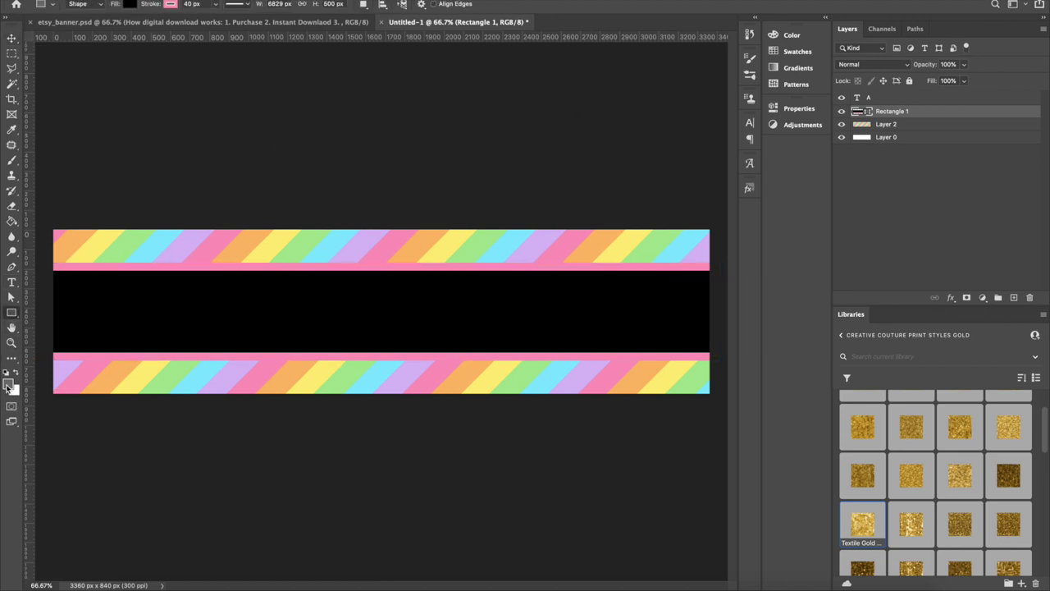
pyautogui.click(9, 385)
pyautogui.click(376, 197)
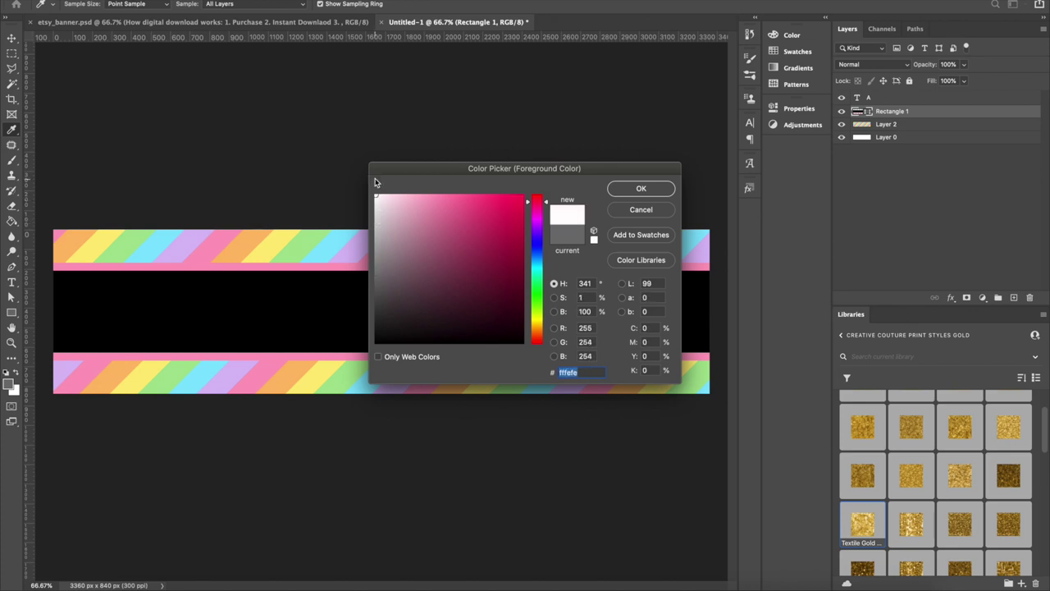
pyautogui.click(640, 188)
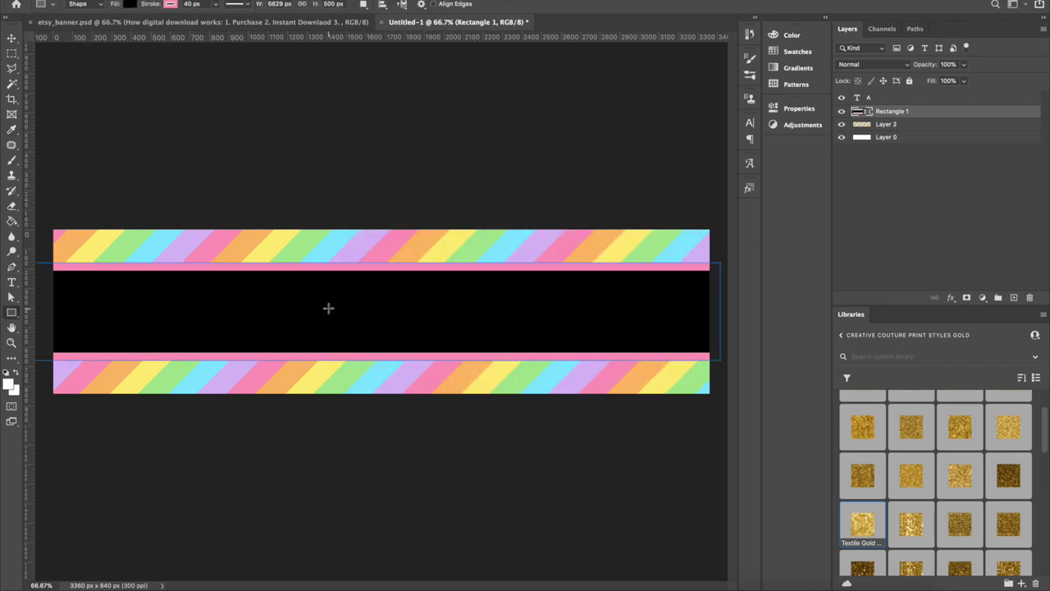
# Step: Fill Rectangle 1 with white from the Fill swatches and select text layer A
pyautogui.click(127, 4)
pyautogui.click(78, 63)
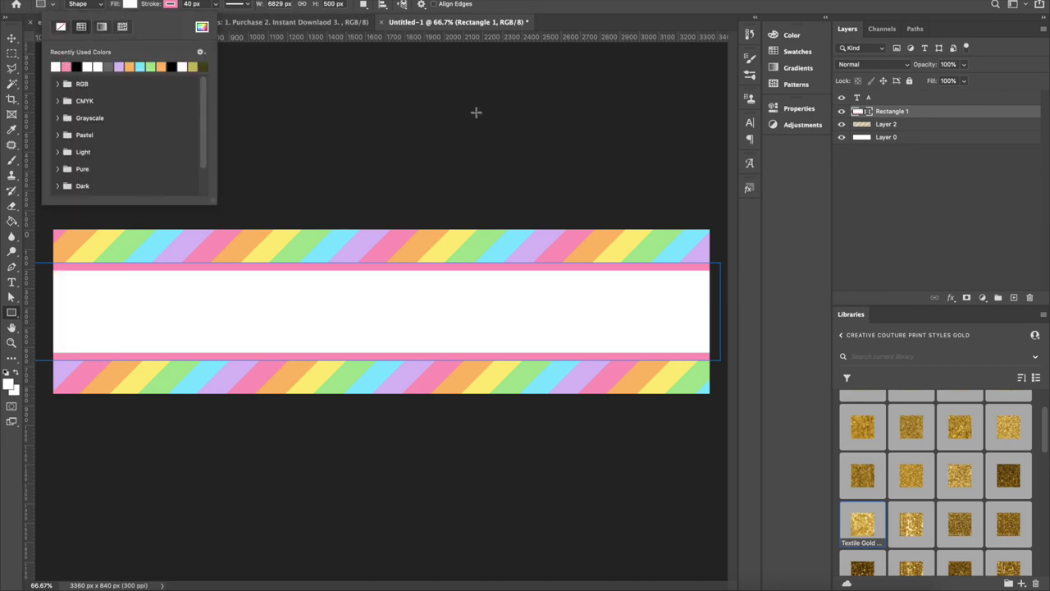
pyautogui.click(11, 38)
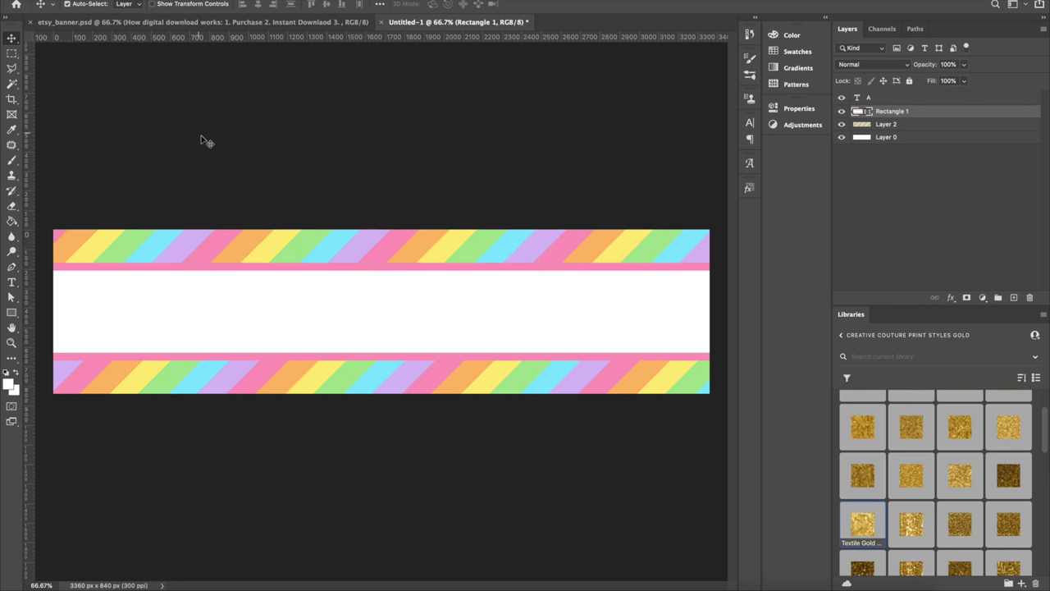
pyautogui.click(868, 100)
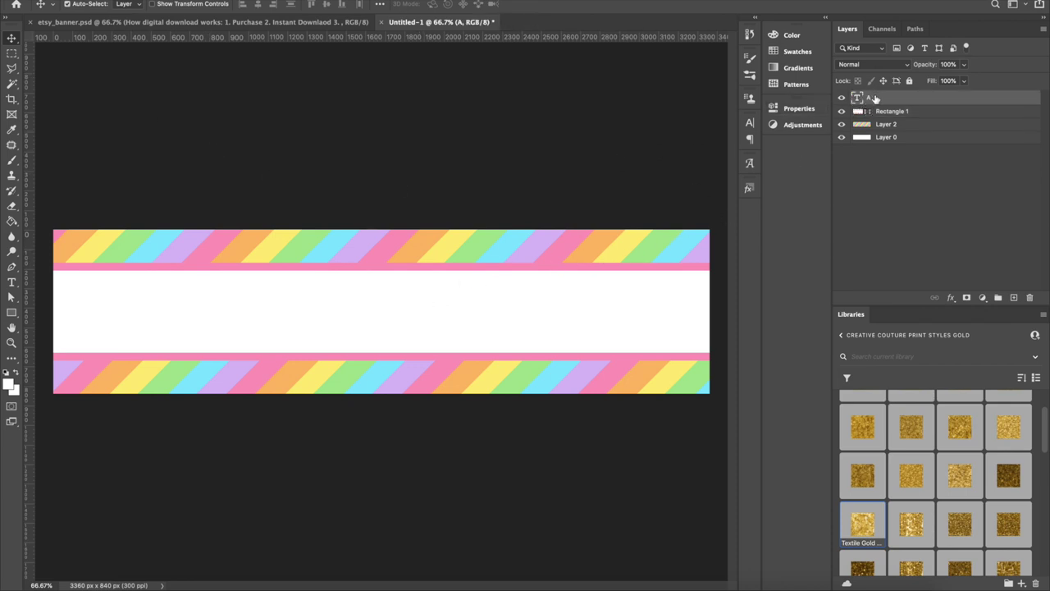
# Step: Delete text layer A, zoomed out to 50%
pyautogui.click(349, 293)
pyautogui.moveTo(350, 290); pyautogui.dragTo(370, 310)
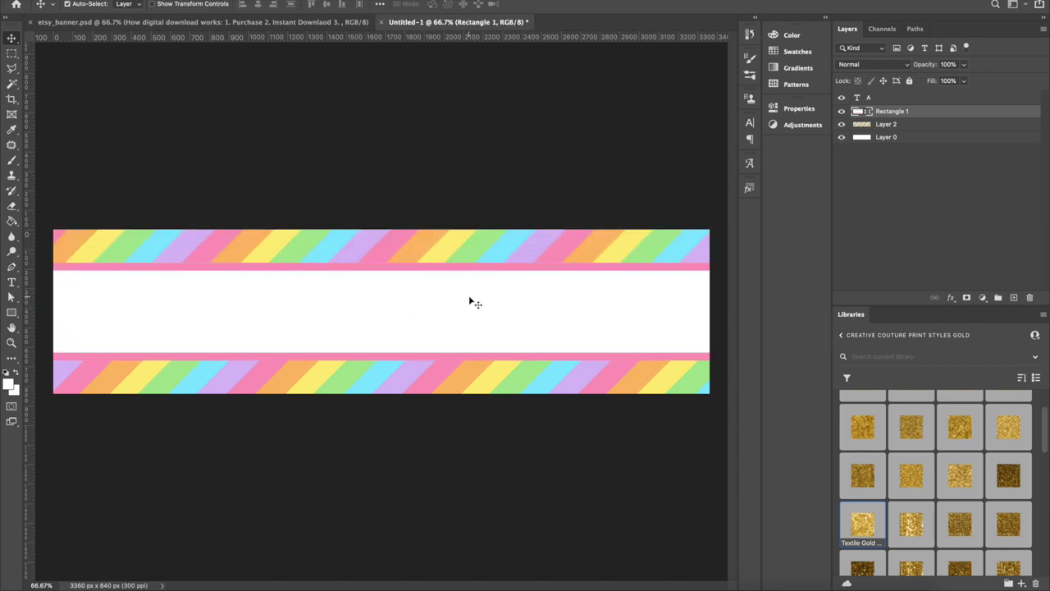
pyautogui.press('super+minus')
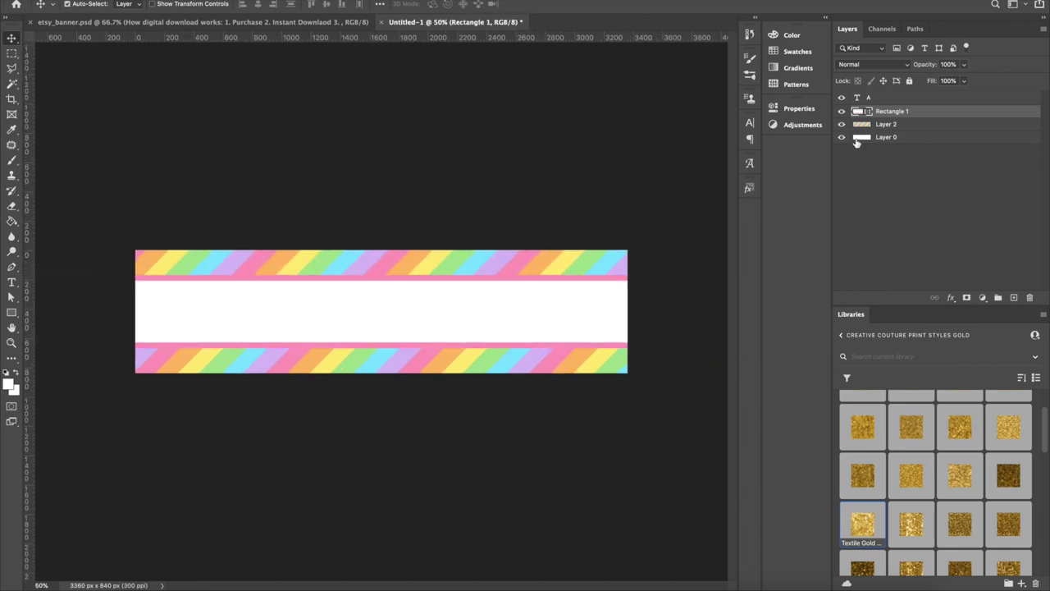
pyautogui.click(869, 99)
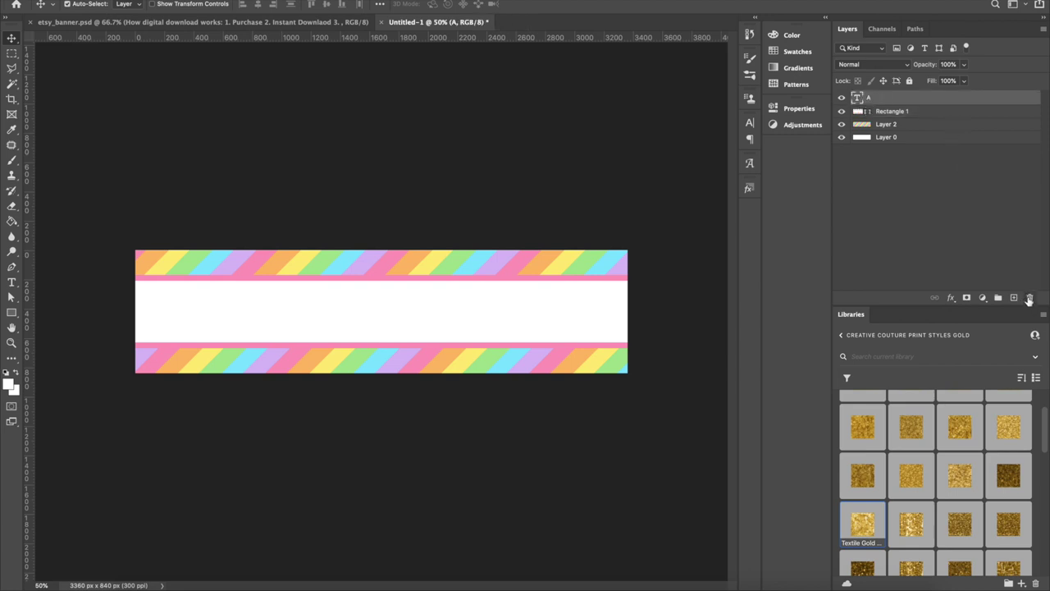
pyautogui.click(1030, 298)
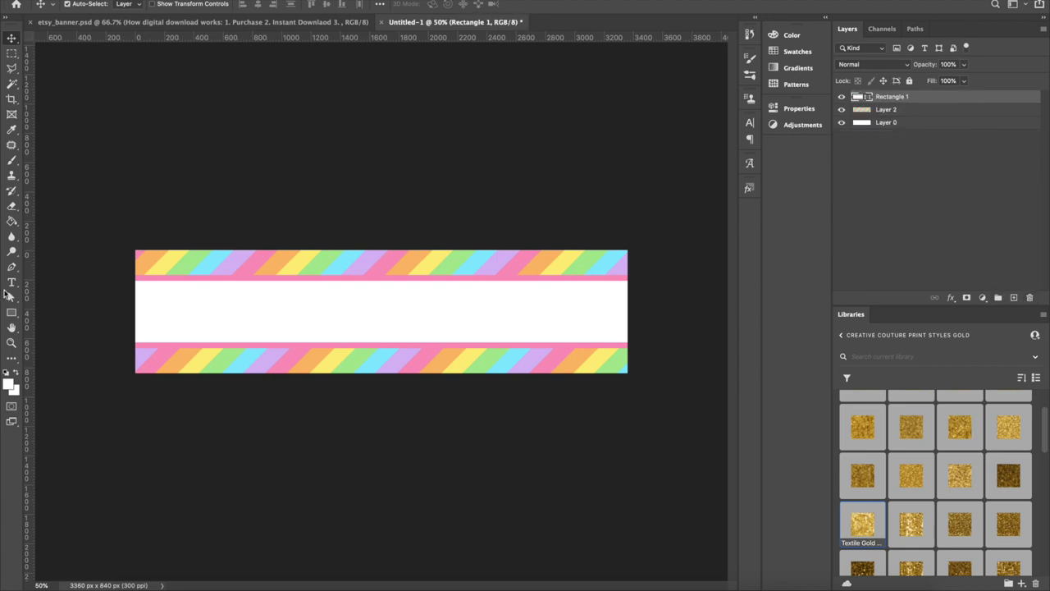
# Step: Zoom out, select all the banner's layers, and zoom back to 66.7%
pyautogui.click(11, 283)
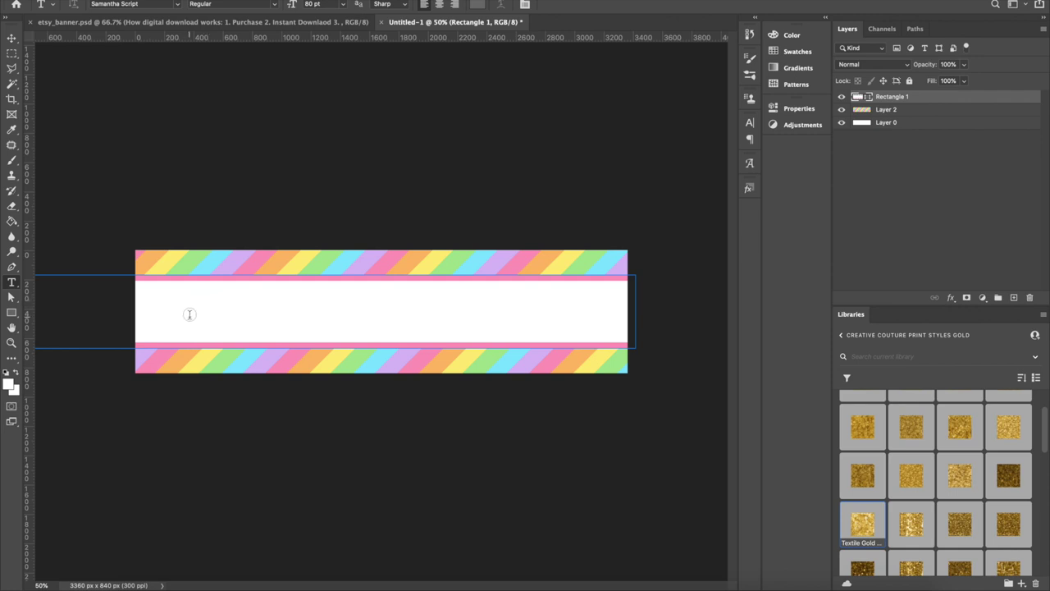
pyautogui.click(12, 39)
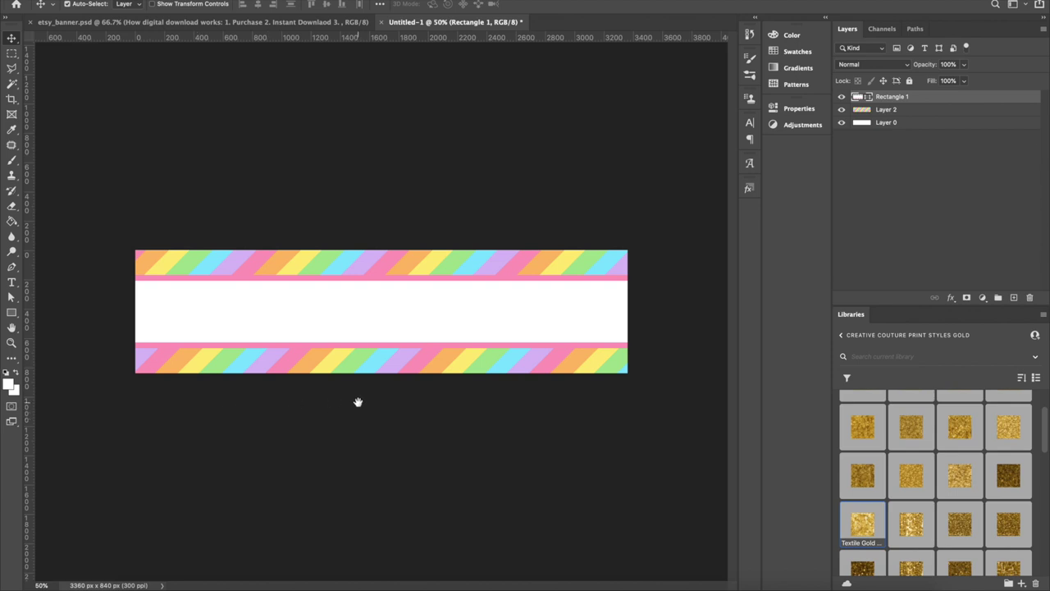
pyautogui.press('super+minus')
pyautogui.press('super+minus')
pyautogui.press('super+minus')
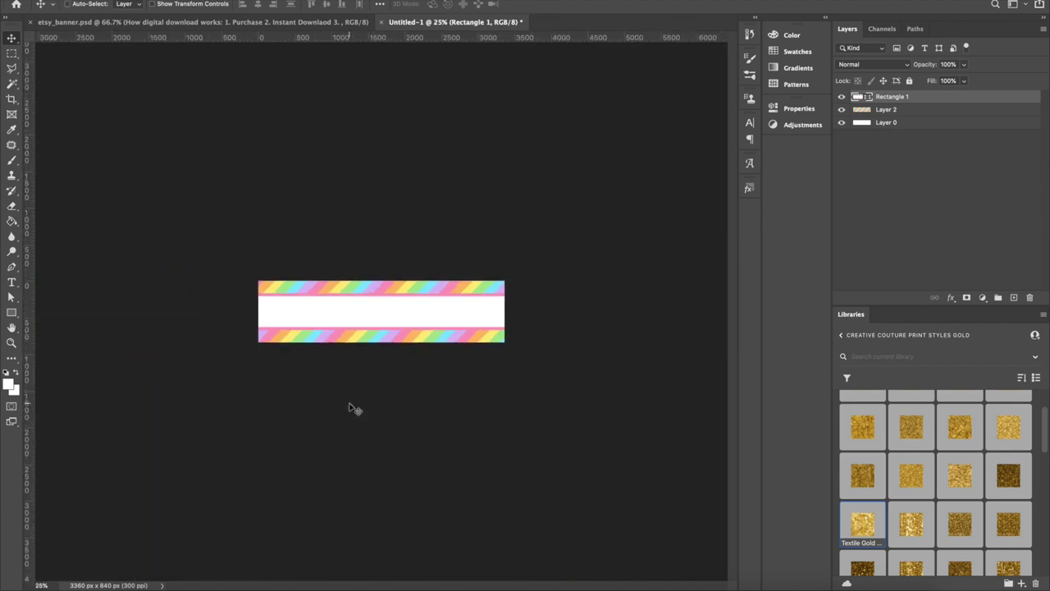
pyautogui.moveTo(201, 259); pyautogui.dragTo(563, 493)
pyautogui.press('super+plus')
pyautogui.press('super+plus')
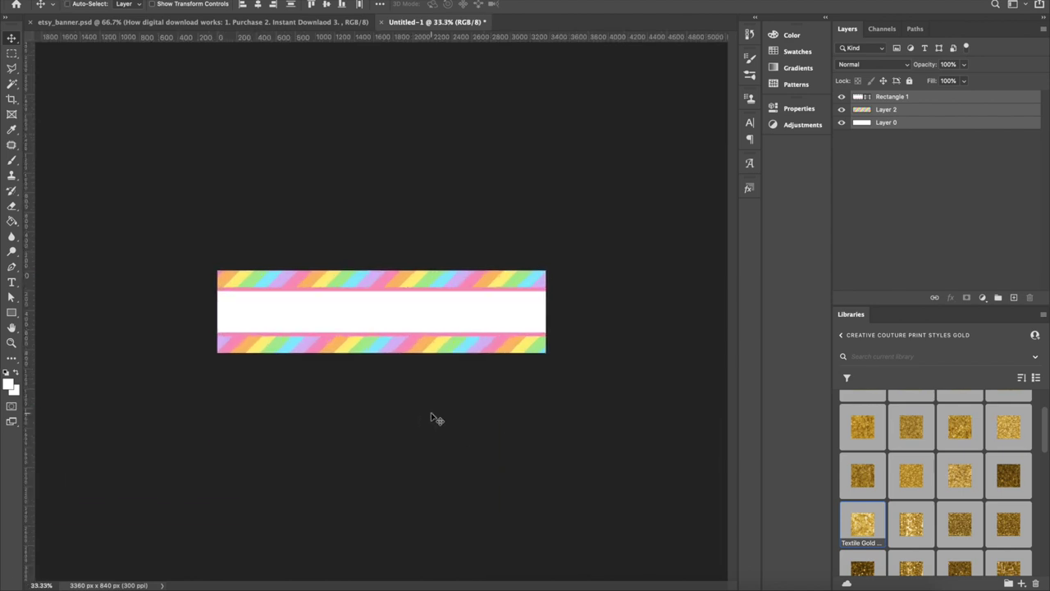
pyautogui.press('super+plus')
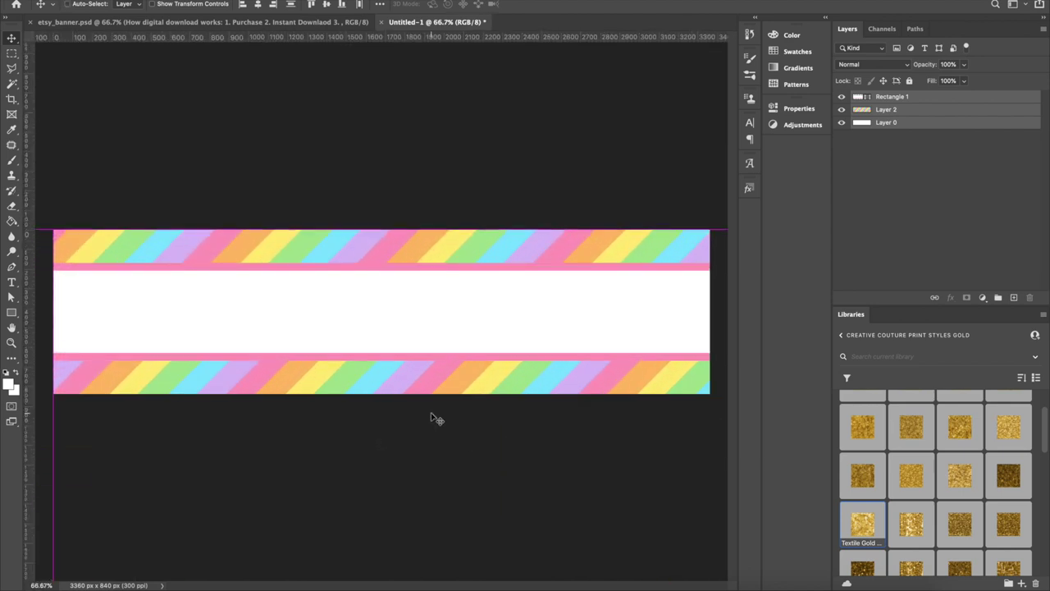
# Step: Create a test 'Aqua' text layer with placeholder cleared, then delete it
pyautogui.click(12, 282)
pyautogui.click(204, 297)
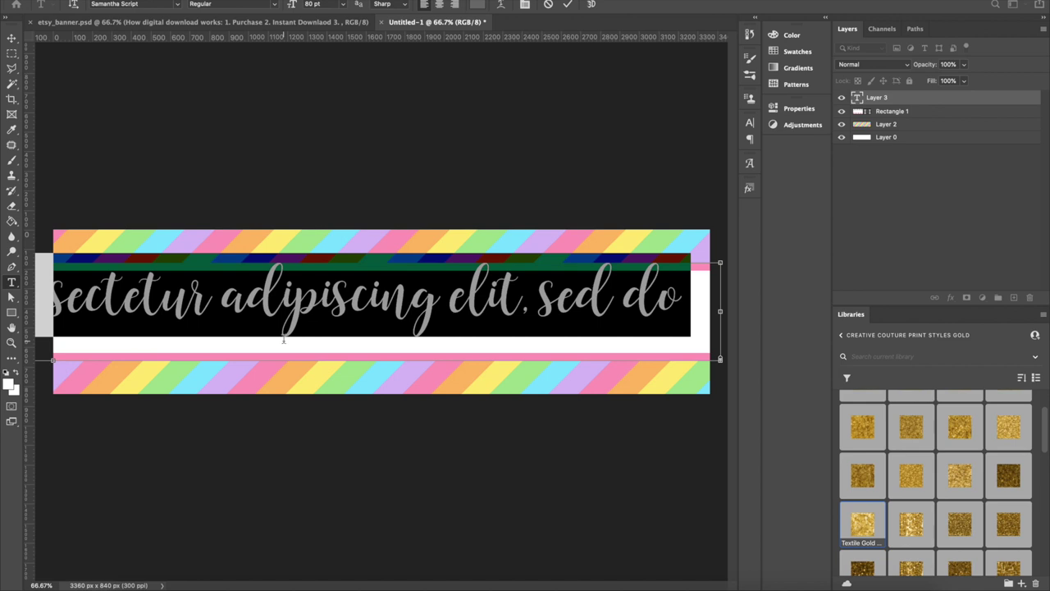
pyautogui.press('BackSpace')
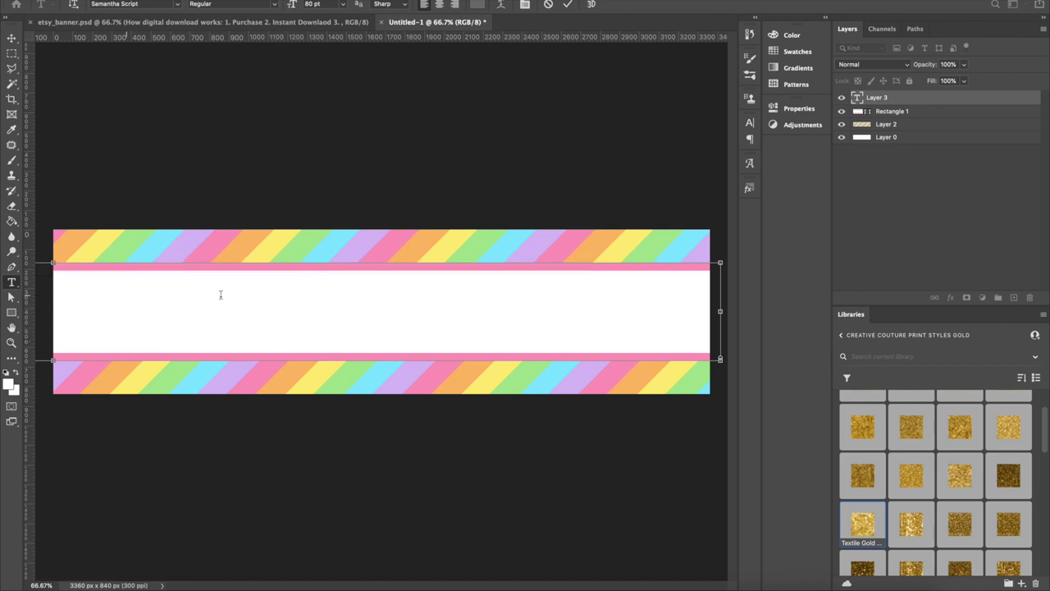
pyautogui.click(898, 103)
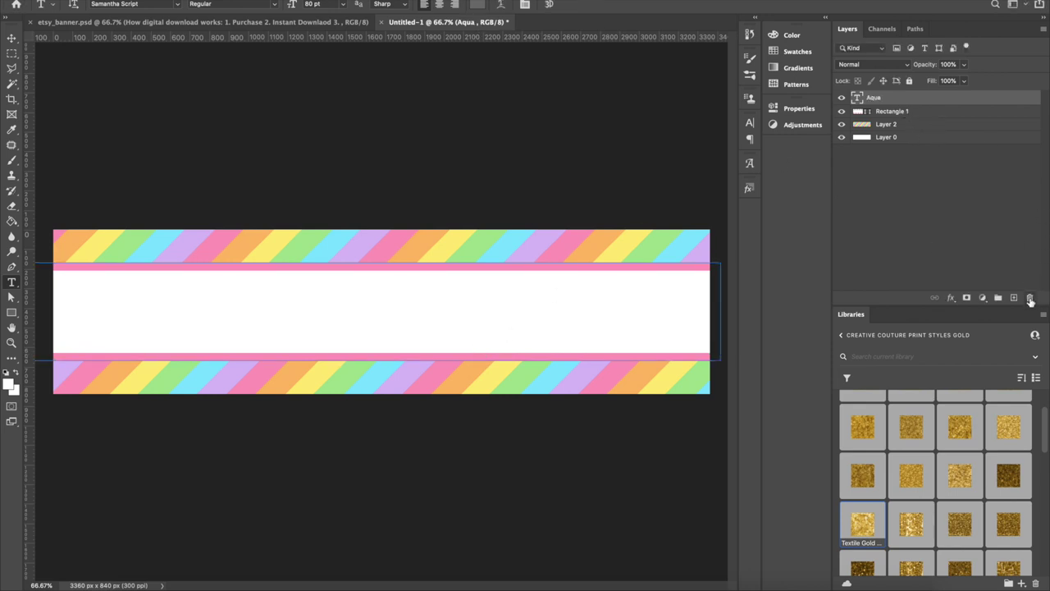
pyautogui.click(1030, 300)
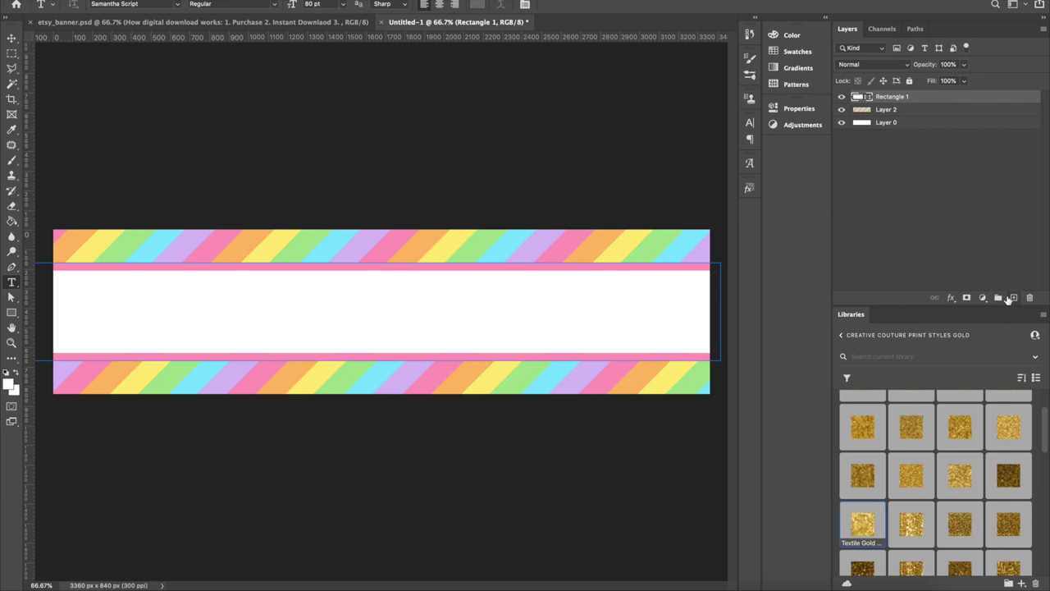
# Step: Start a Lorem ipsum text layer, set its colour to black, and narrow its text box
pyautogui.click(131, 299)
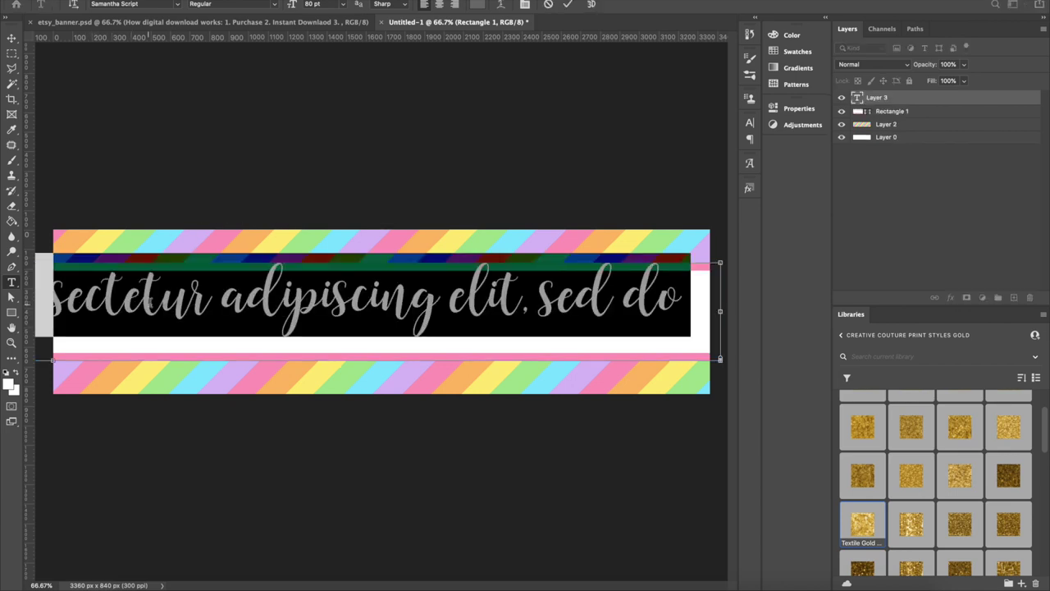
pyautogui.click(10, 384)
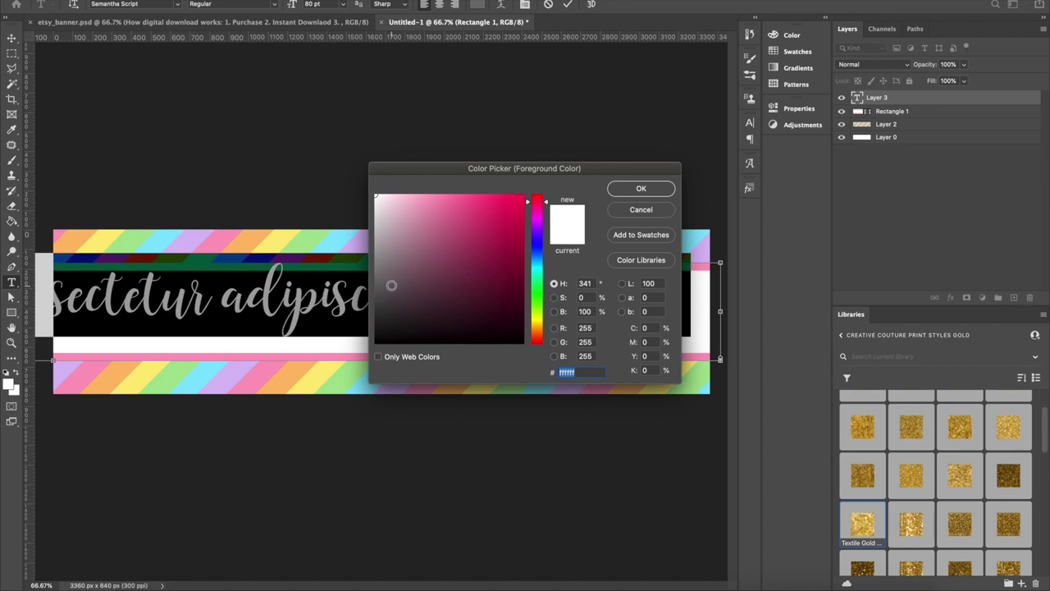
pyautogui.moveTo(391, 274); pyautogui.dragTo(378, 363)
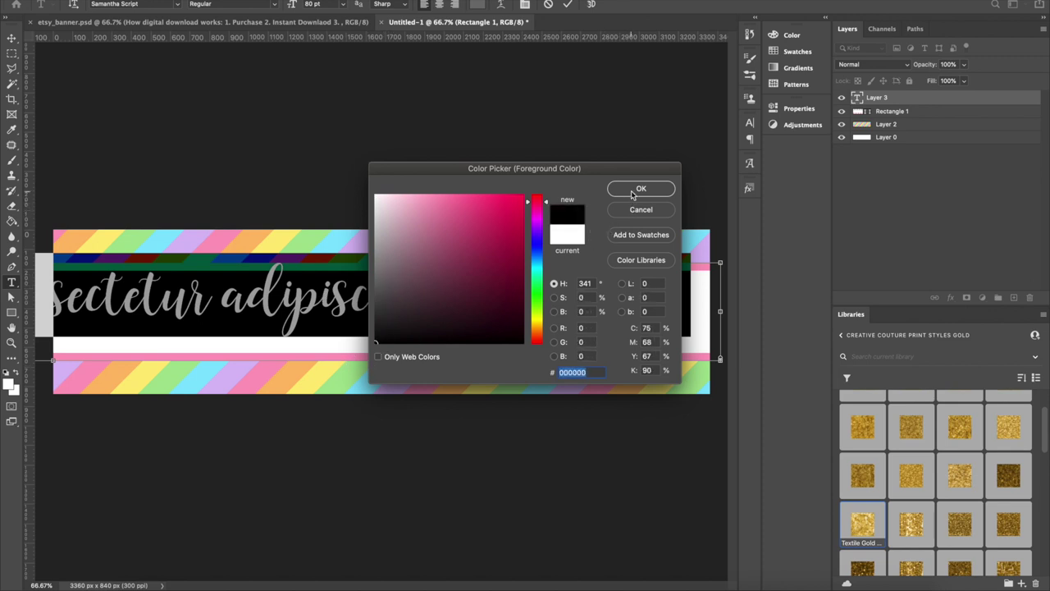
pyautogui.click(631, 190)
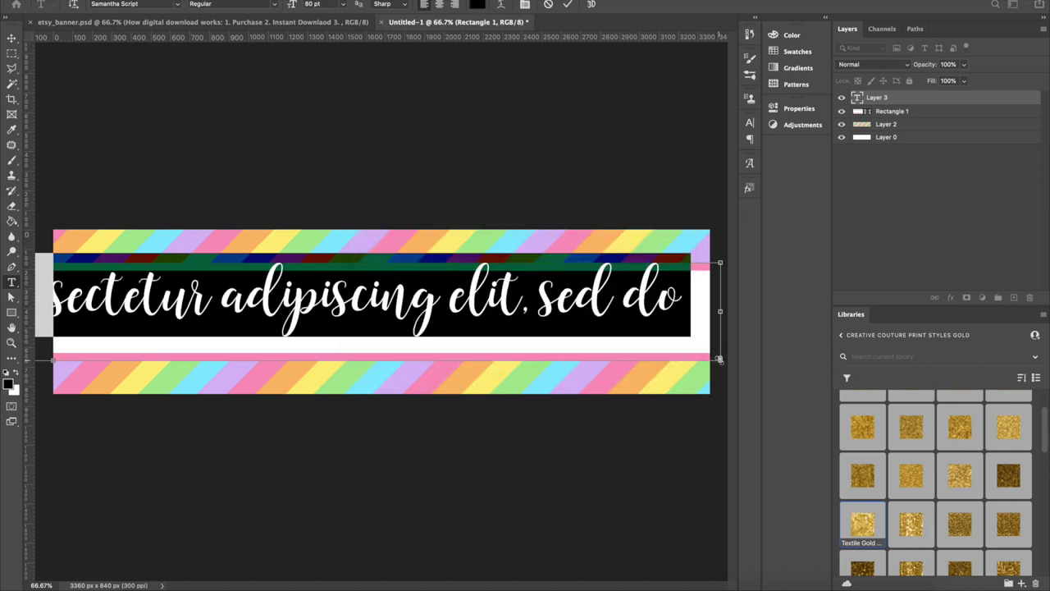
pyautogui.moveTo(720, 358); pyautogui.dragTo(413, 292)
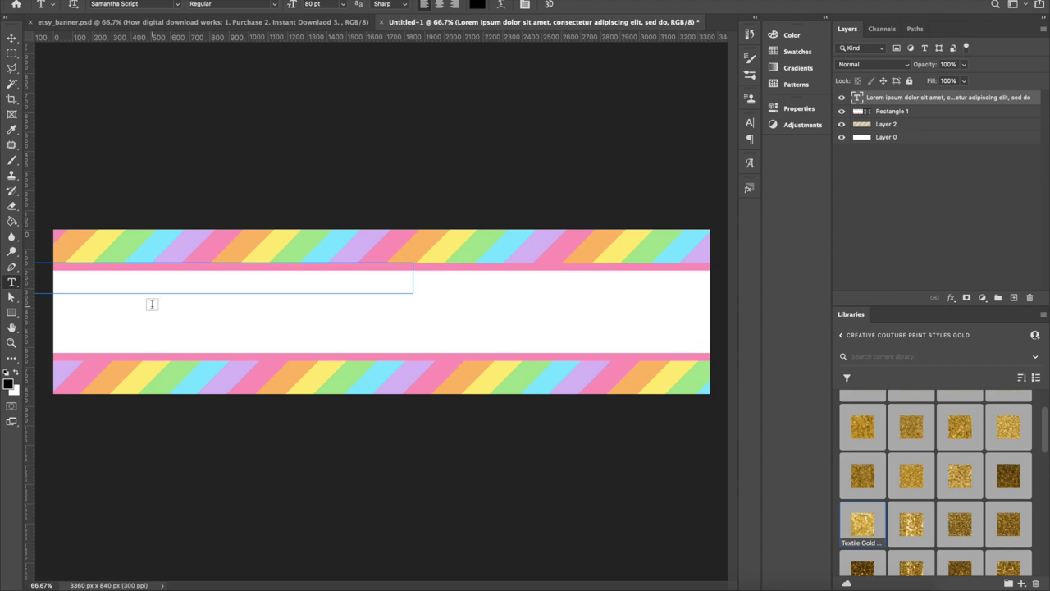
# Step: Delete the Lorem ipsum placeholder text layer
pyautogui.click(12, 39)
pyautogui.moveTo(110, 290); pyautogui.dragTo(272, 280)
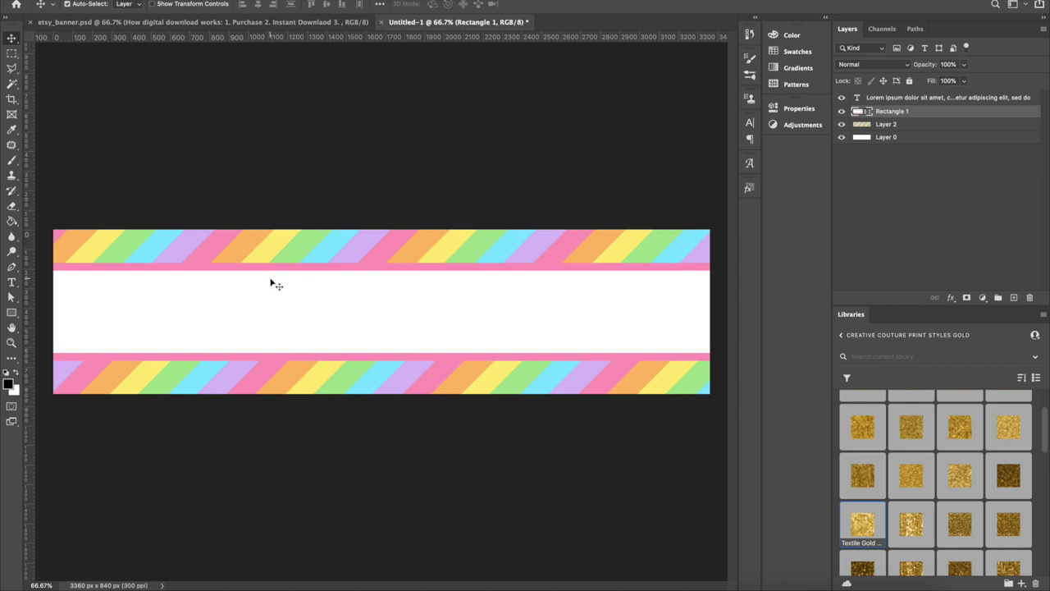
pyautogui.press('super+minus')
pyautogui.press('super+minus')
pyautogui.press('super+minus')
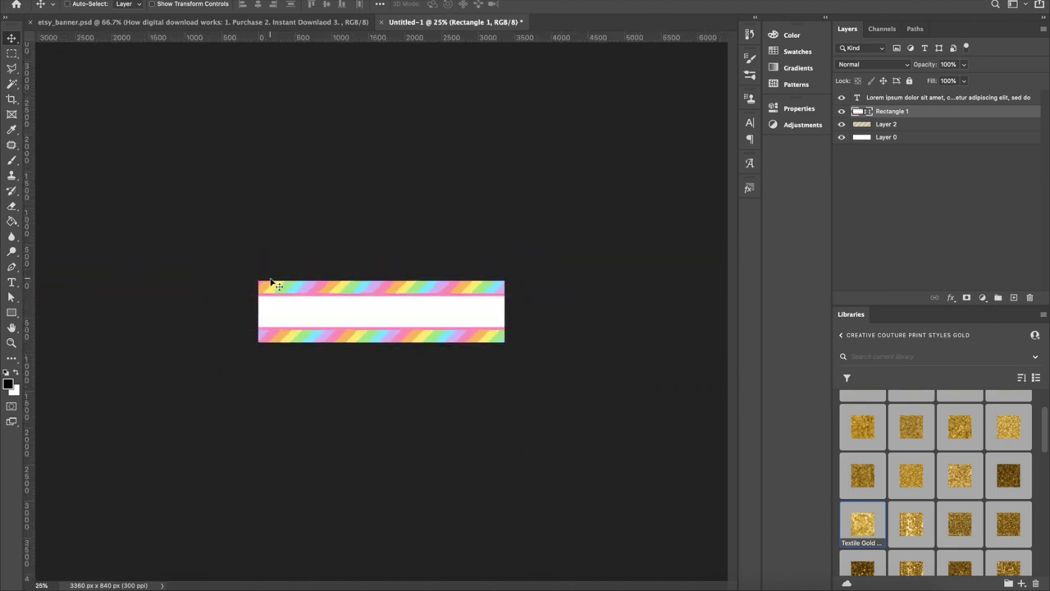
pyautogui.moveTo(174, 309); pyautogui.dragTo(443, 492)
pyautogui.moveTo(98, 200); pyautogui.dragTo(558, 538)
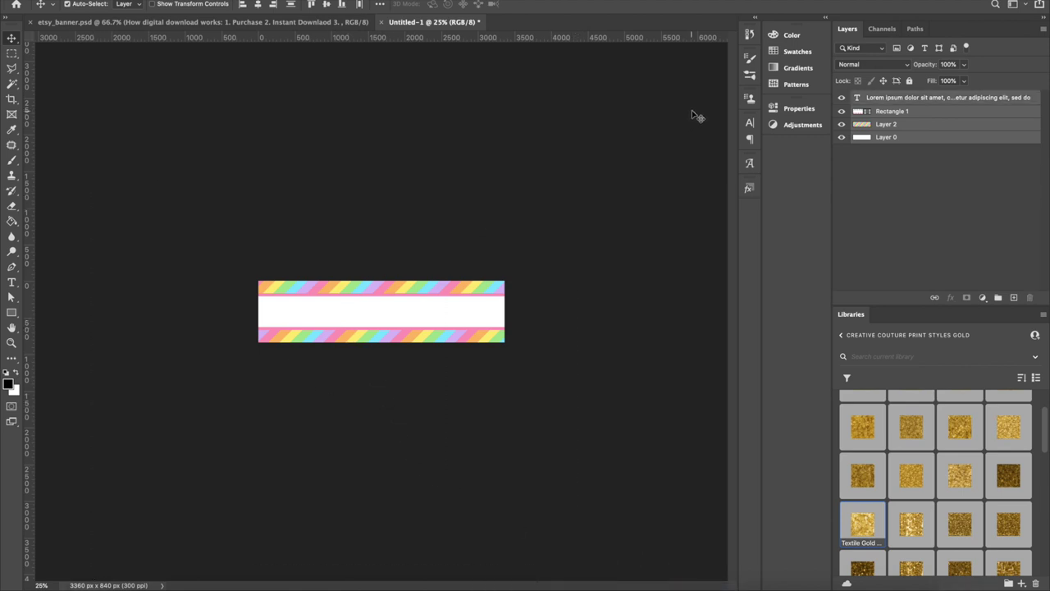
pyautogui.click(889, 99)
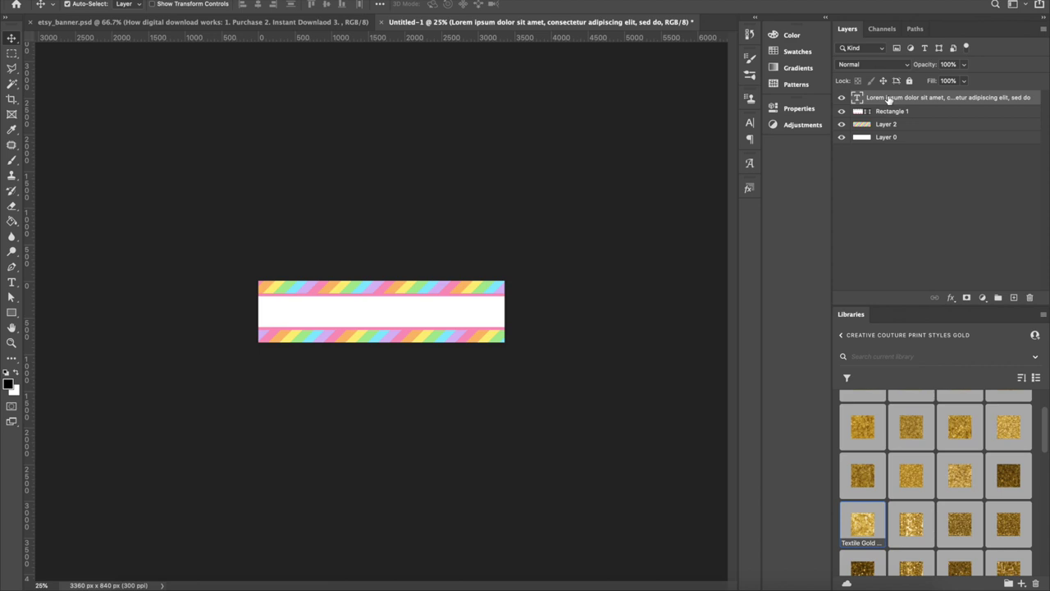
pyautogui.click(1030, 297)
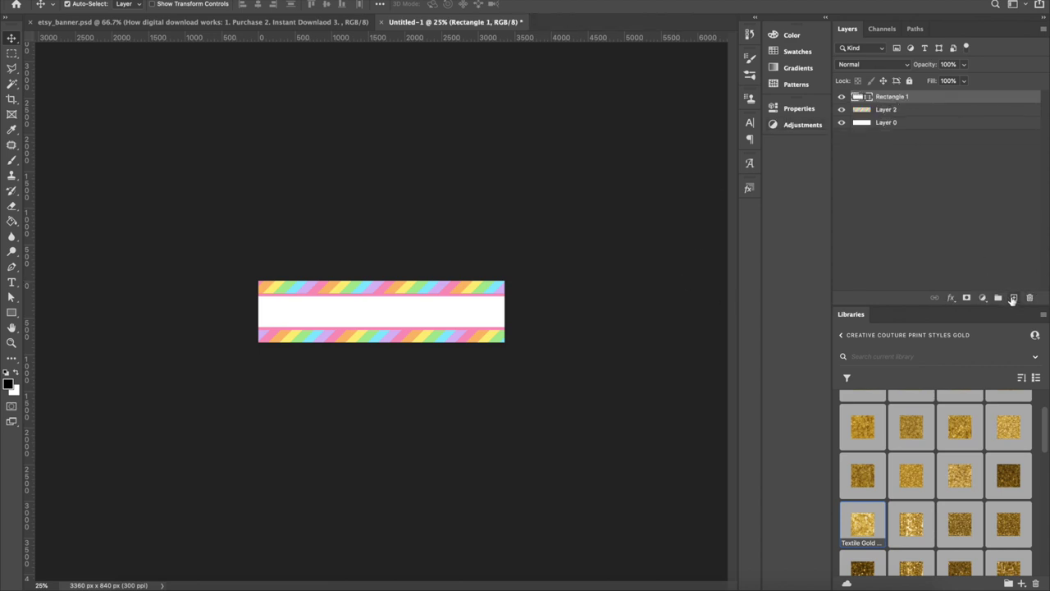
# Step: Lock all on the Rectangle 1 layer
pyautogui.click(11, 283)
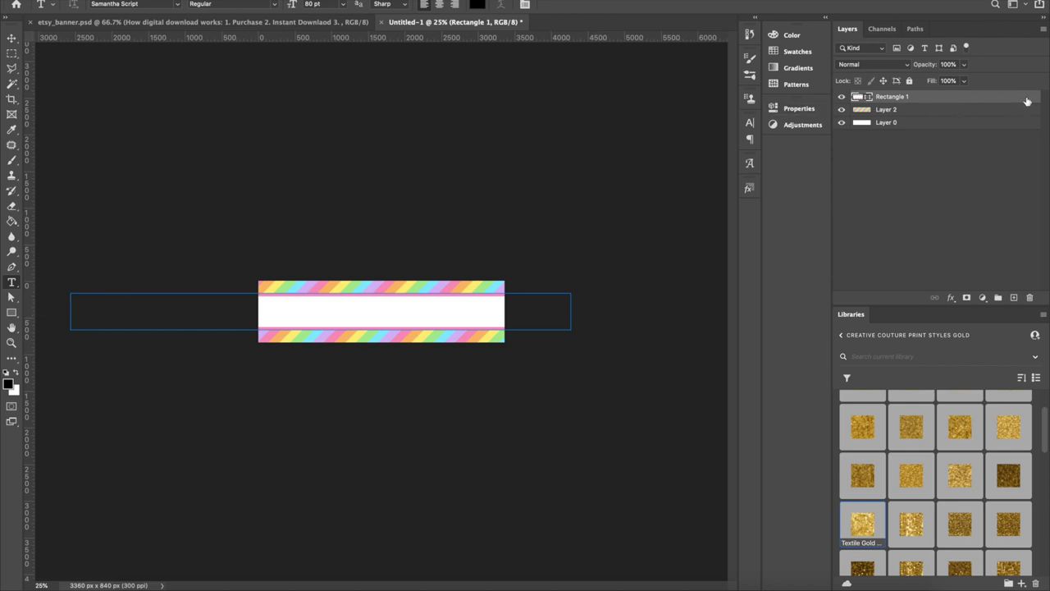
pyautogui.click(12, 39)
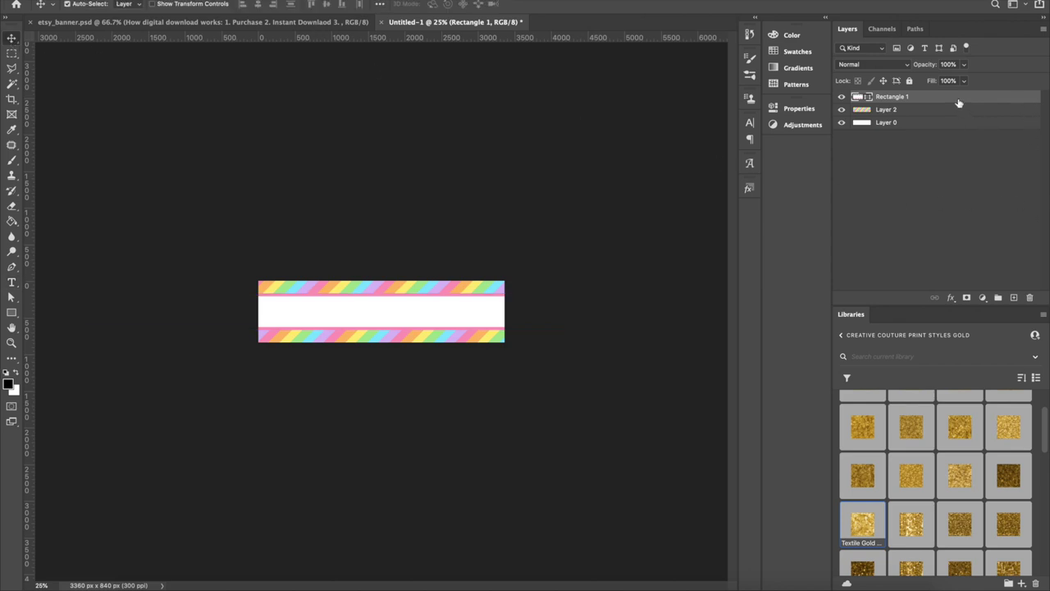
pyautogui.click(909, 82)
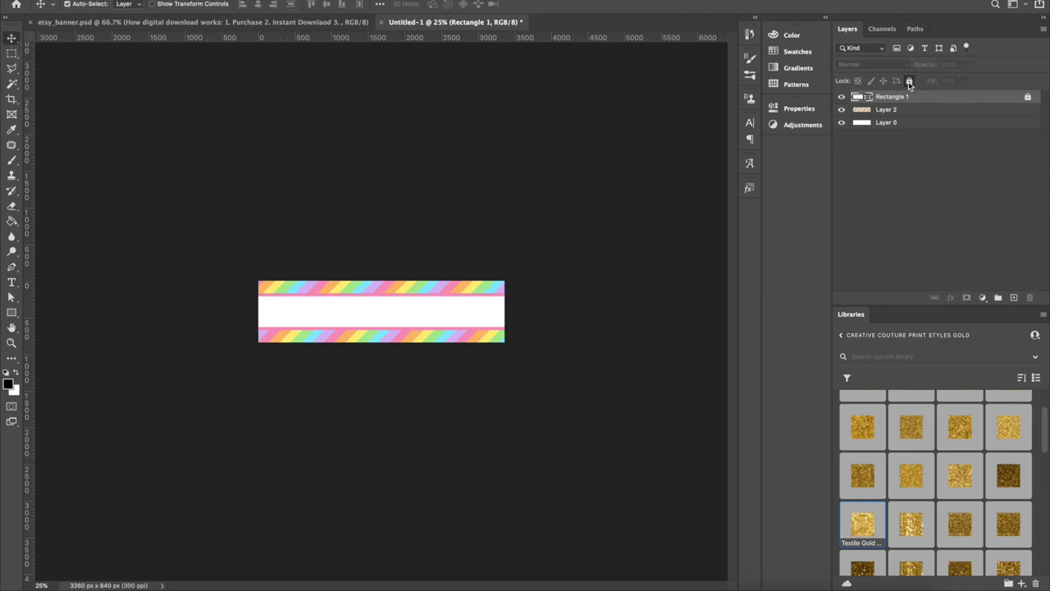
# Step: Add a narrow placeholder text layer and move it into the white band
pyautogui.click(430, 322)
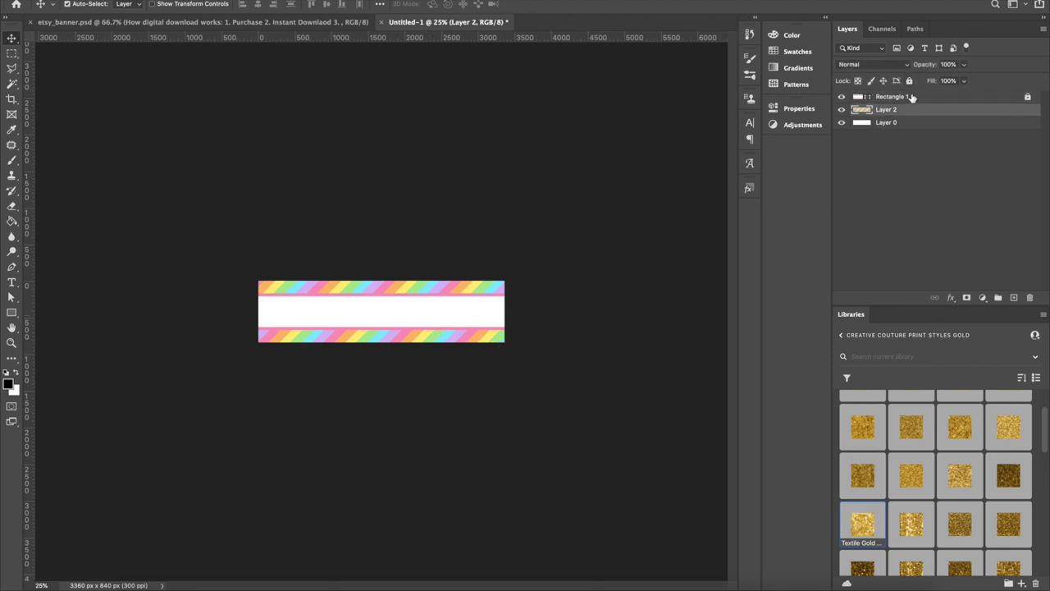
pyautogui.click(912, 98)
pyautogui.click(12, 282)
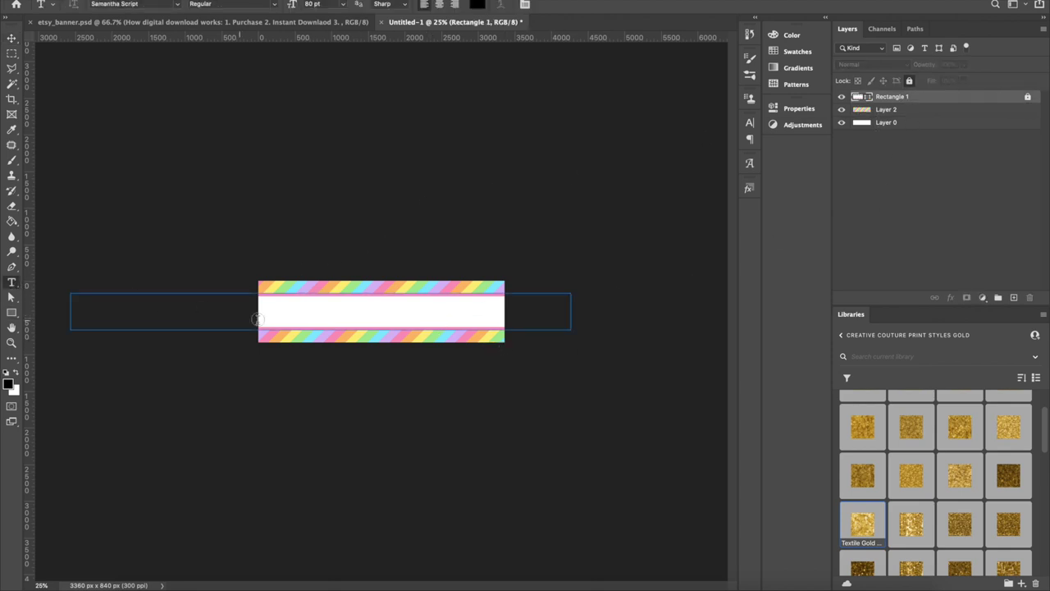
pyautogui.click(345, 323)
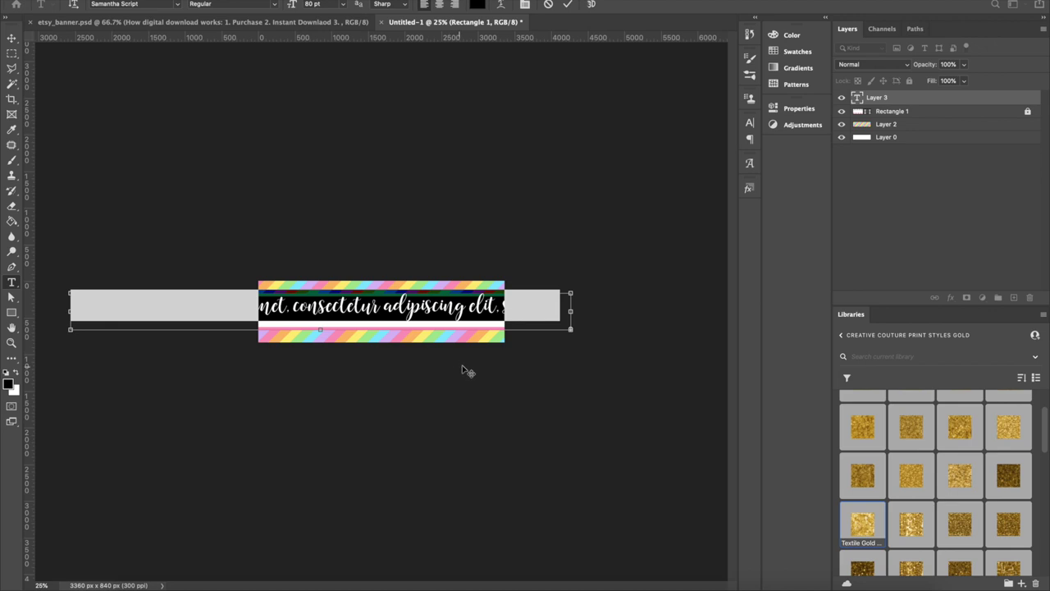
pyautogui.moveTo(570, 329); pyautogui.dragTo(221, 313)
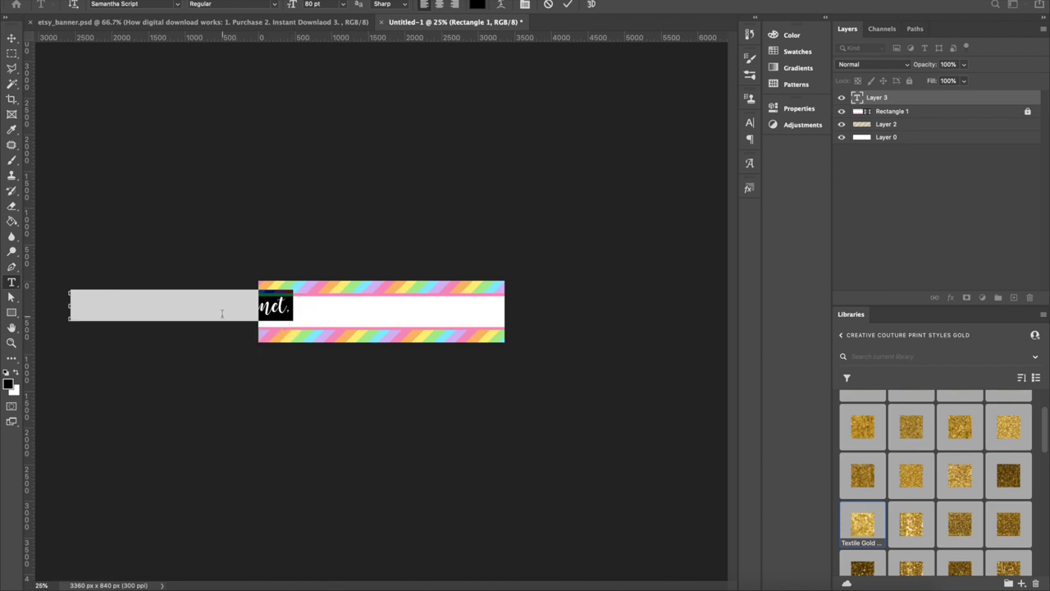
pyautogui.click(12, 38)
pyautogui.moveTo(271, 316); pyautogui.dragTo(475, 317)
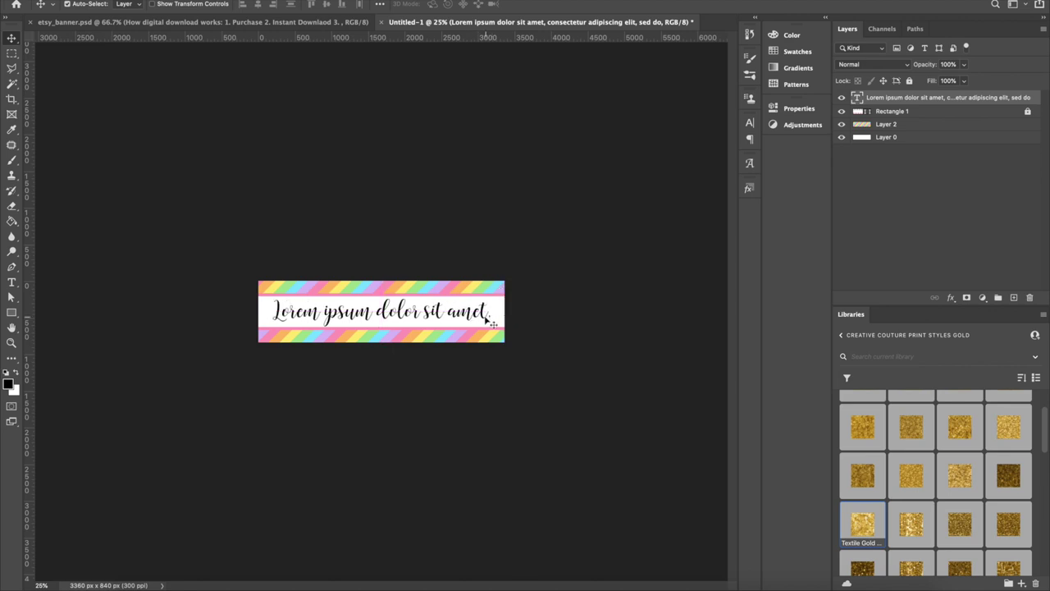
# Step: Replace the placeholder with 'Aqua Bloom' and commit the text
pyautogui.doubleClick(443, 310)
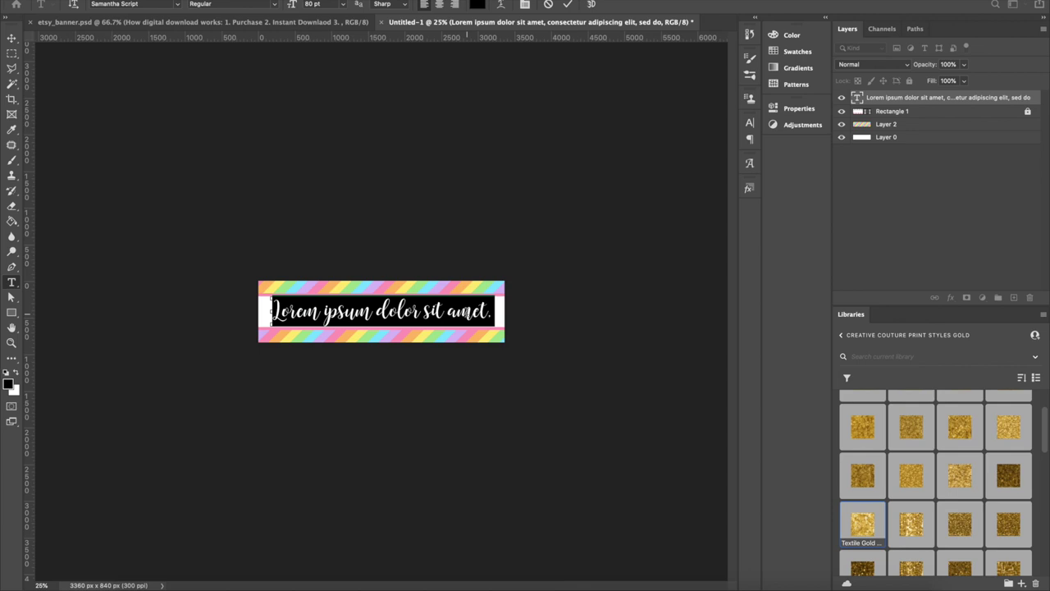
pyautogui.write('A')
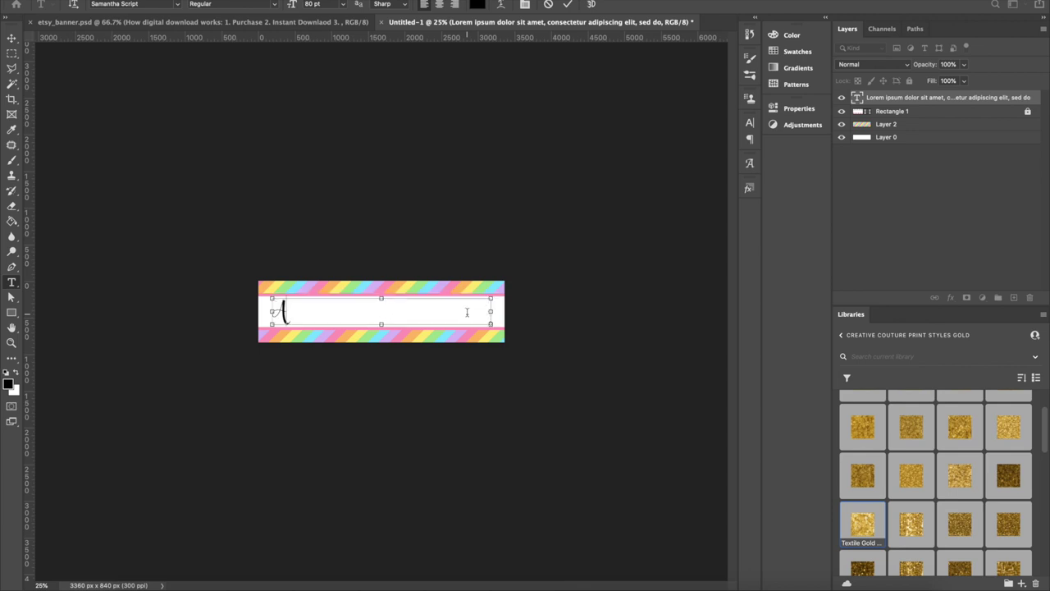
pyautogui.write('qua Bloom')
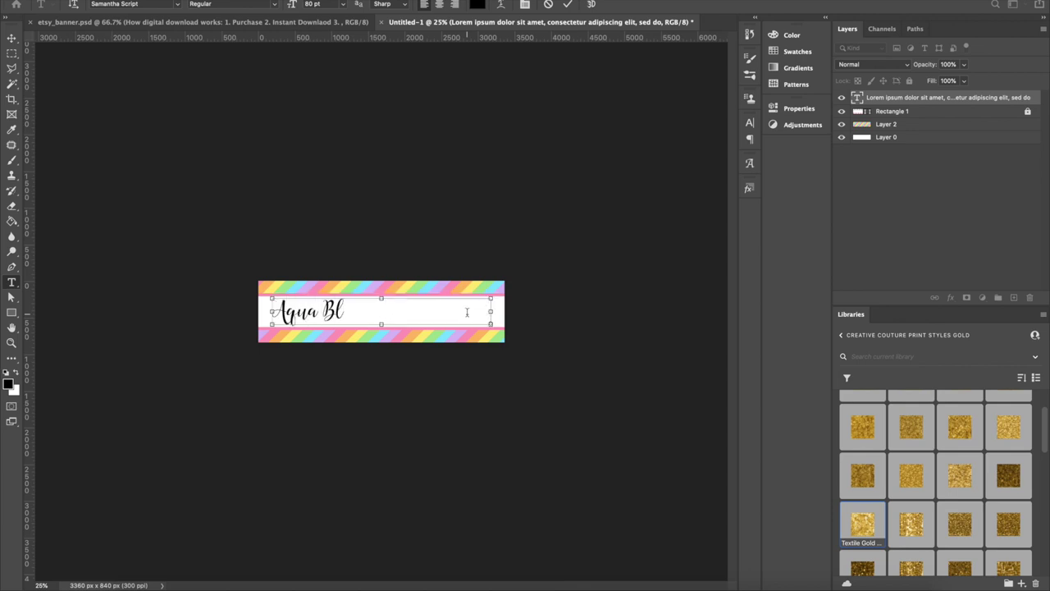
pyautogui.press('super+plus')
pyautogui.press('super+plus')
pyautogui.press('super+plus')
pyautogui.press('super+plus')
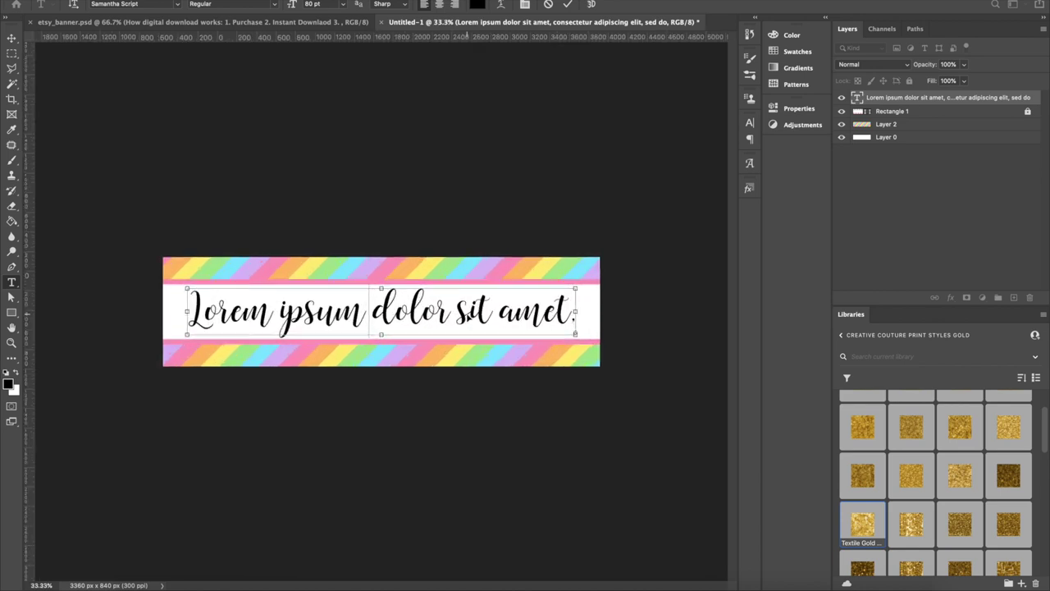
pyautogui.moveTo(467, 312); pyautogui.dragTo(457, 312)
pyautogui.hscroll(10, 457, 312)
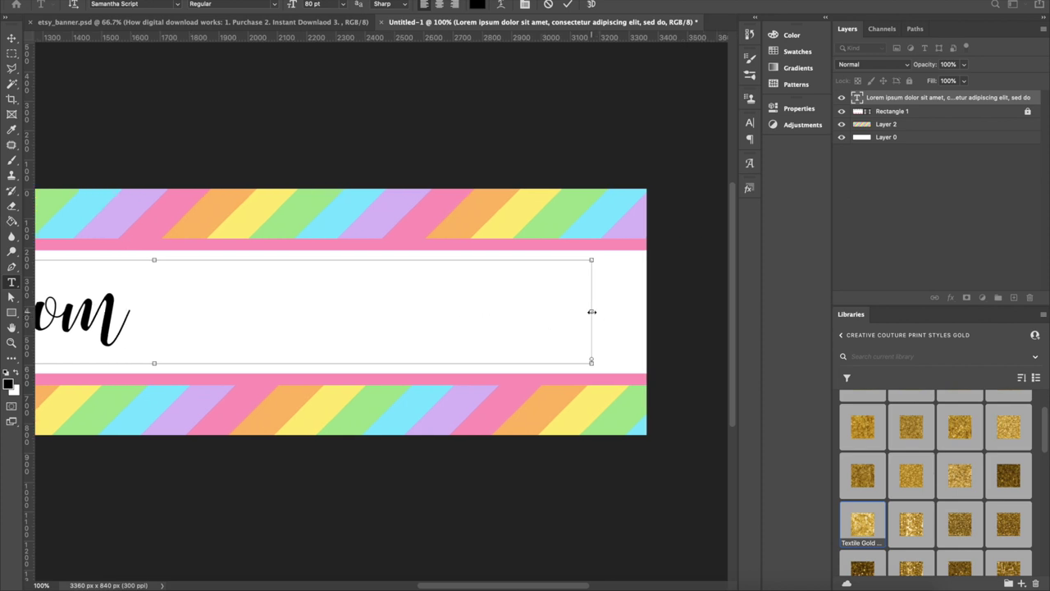
pyautogui.press('Escape')
pyautogui.press('v')
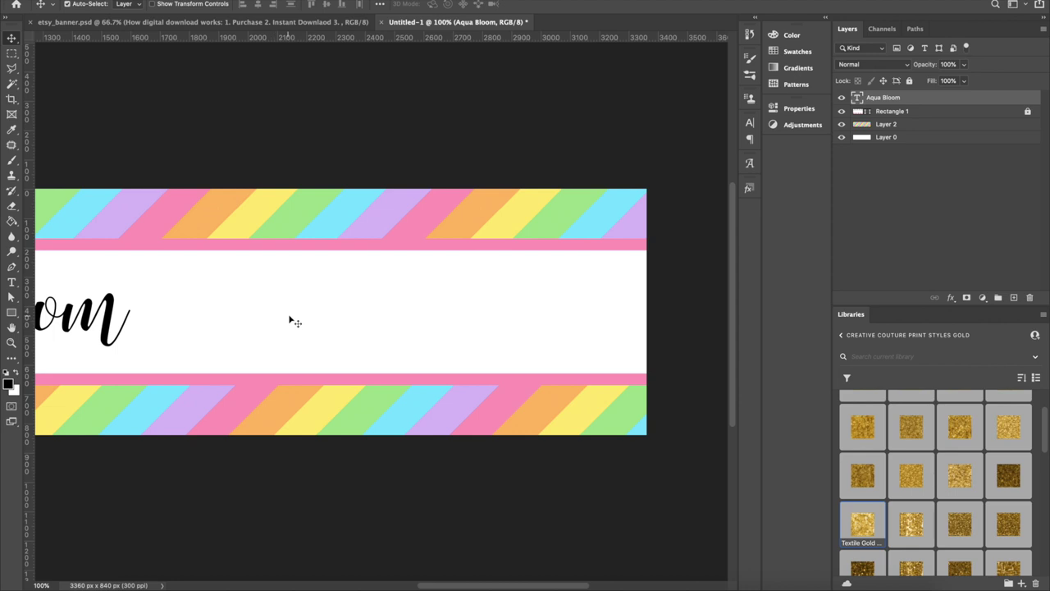
# Step: Centre the Aqua Bloom title on the banner along the guide
pyautogui.moveTo(88, 323); pyautogui.dragTo(414, 304)
pyautogui.hscroll(-5, 343, 338)
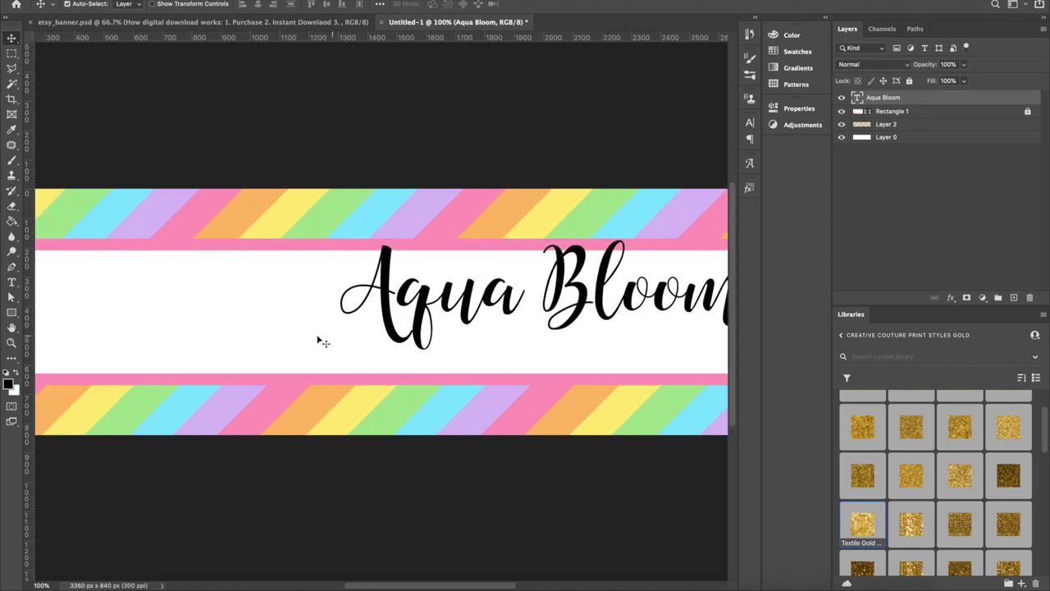
pyautogui.press('super+minus')
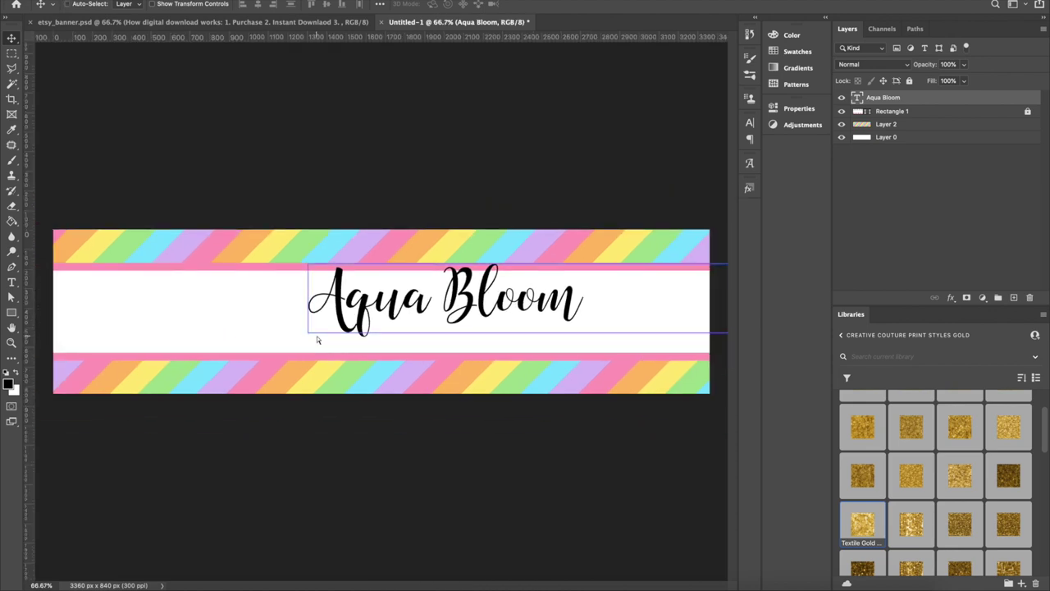
pyautogui.press('super+minus')
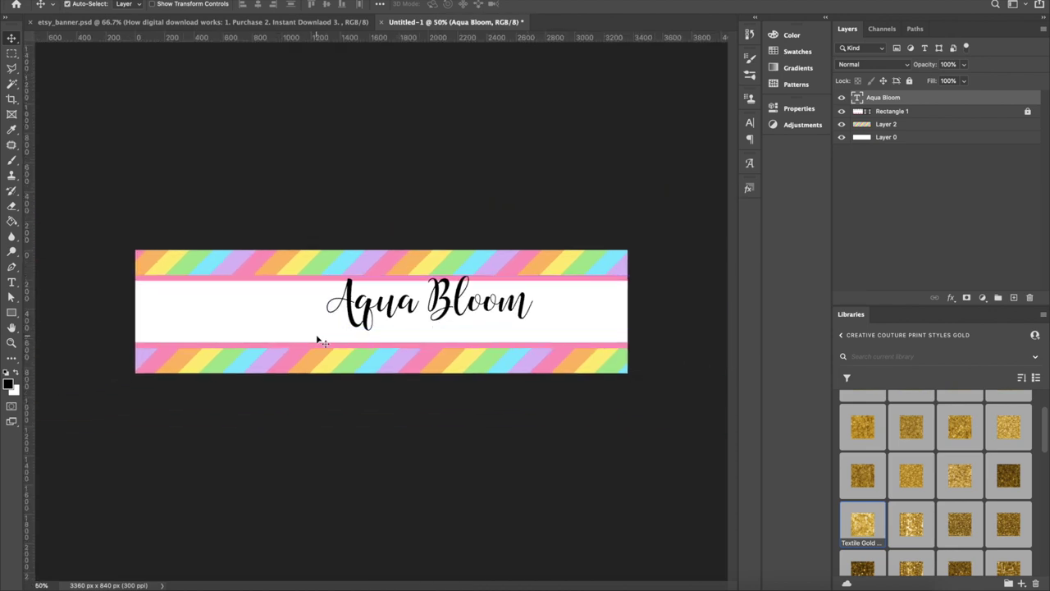
pyautogui.doubleClick(447, 319)
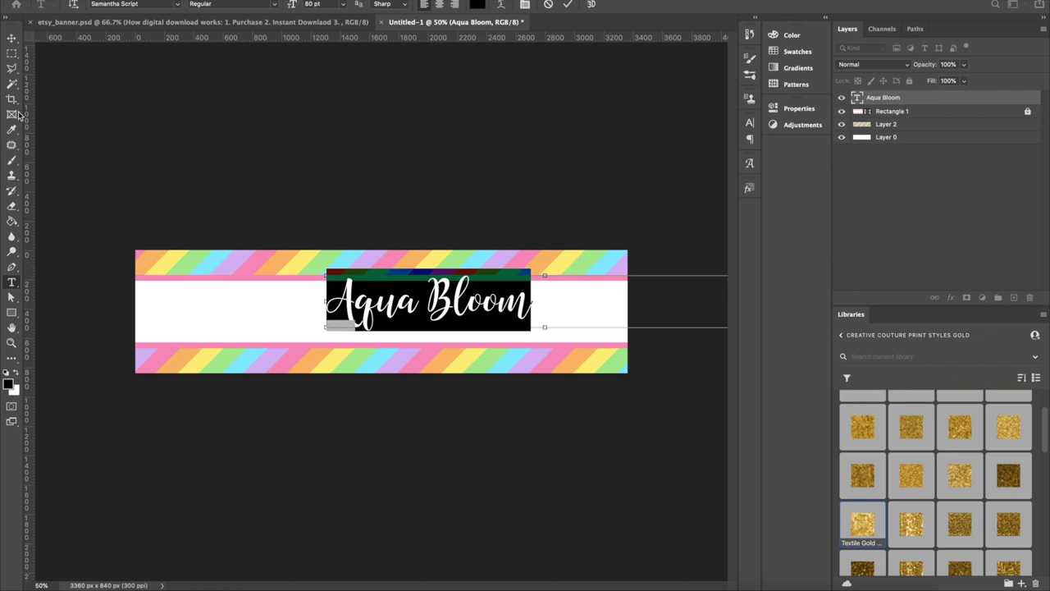
pyautogui.click(11, 39)
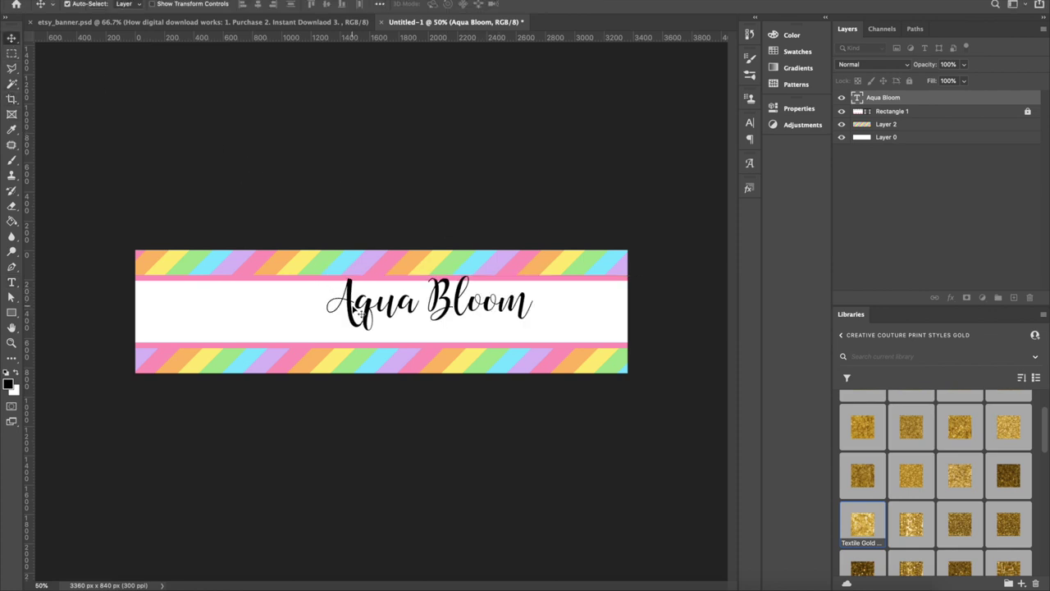
pyautogui.moveTo(361, 310); pyautogui.dragTo(210, 309)
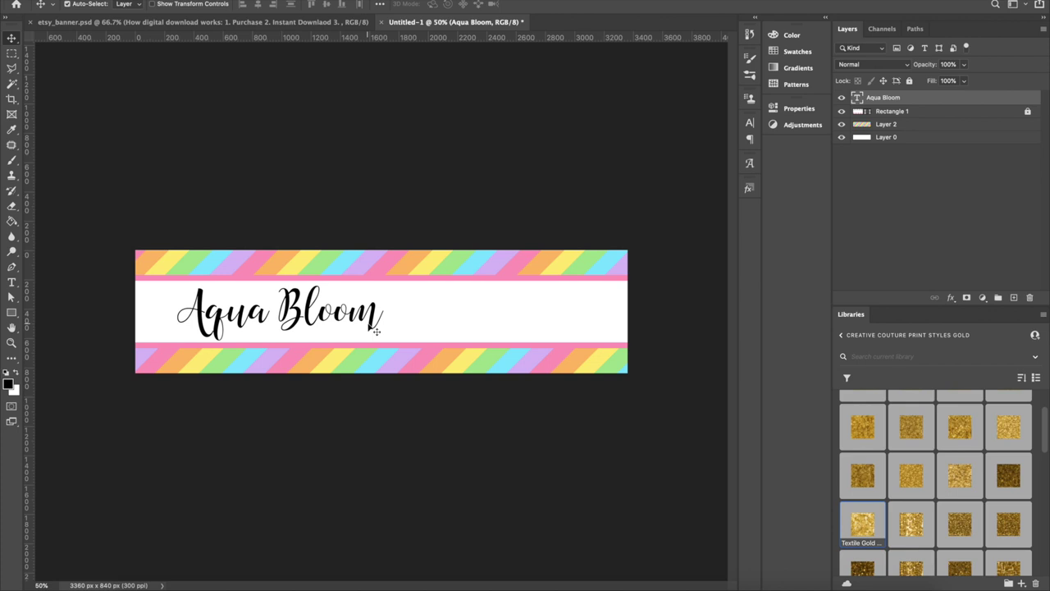
pyautogui.moveTo(376, 326); pyautogui.dragTo(471, 310)
# Step: Swap the final m and leading A of Aqua Bloom for swash alternates
pyautogui.doubleClick(493, 320)
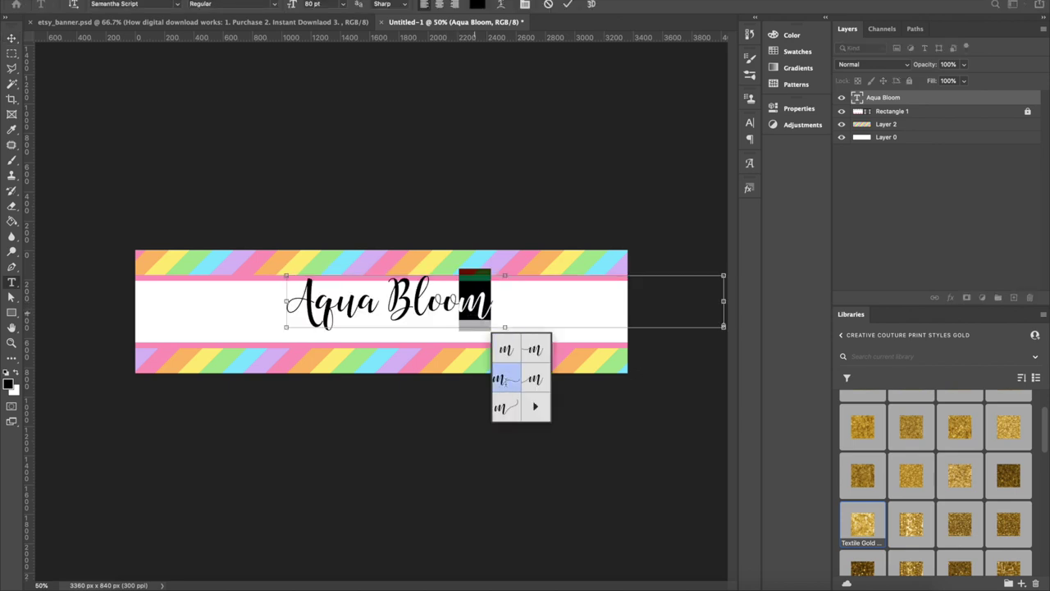
pyautogui.click(508, 380)
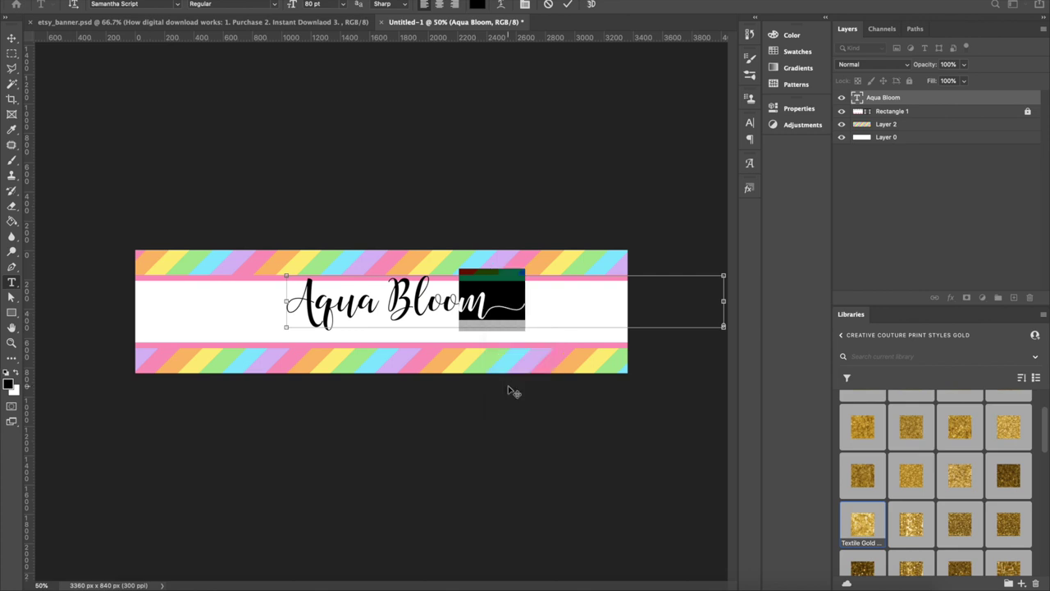
pyautogui.moveTo(319, 306); pyautogui.dragTo(286, 305)
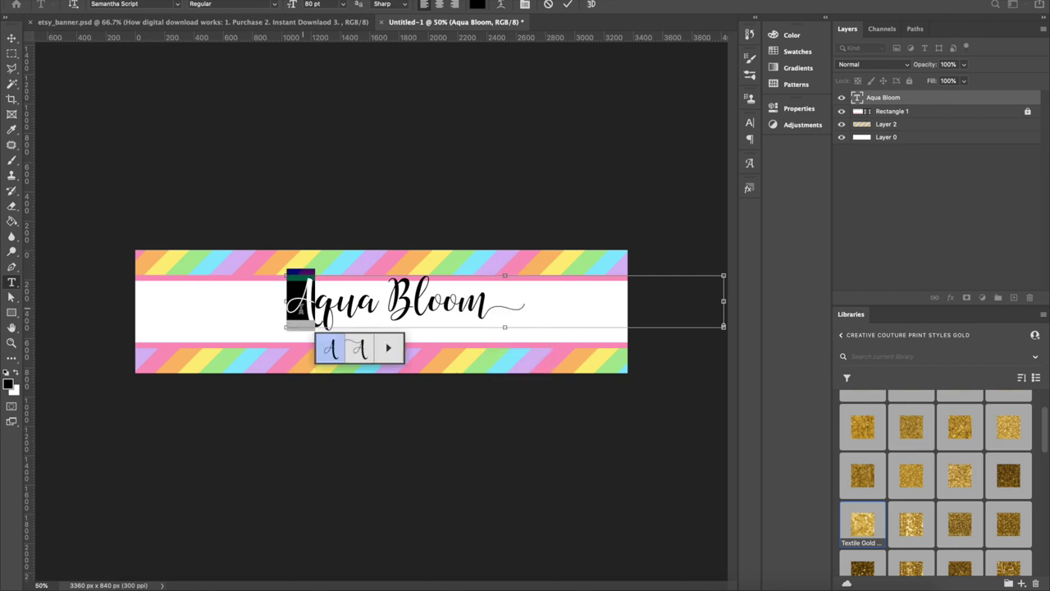
pyautogui.click(364, 357)
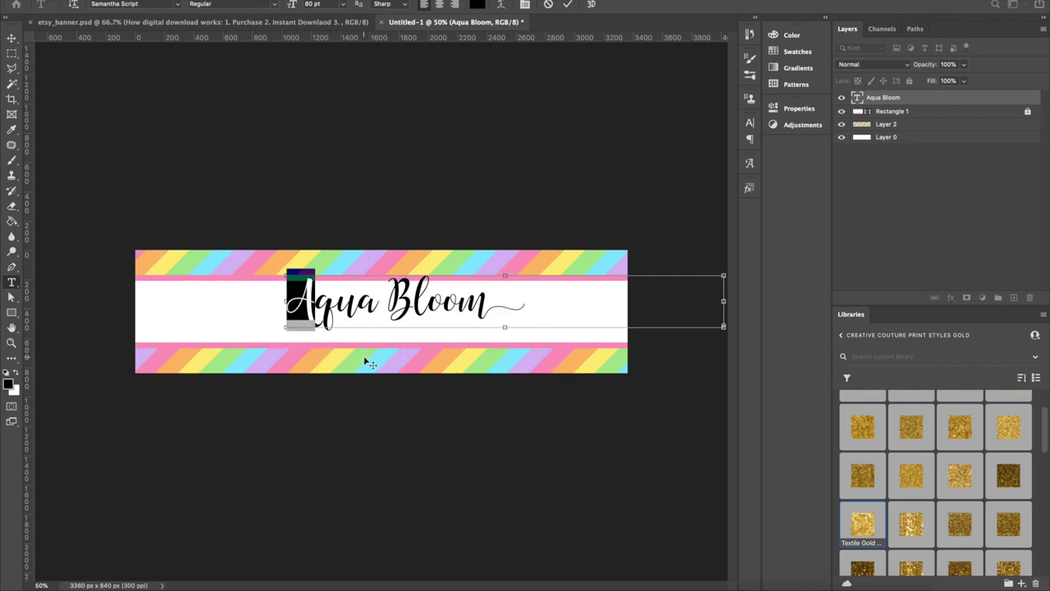
pyautogui.click(12, 40)
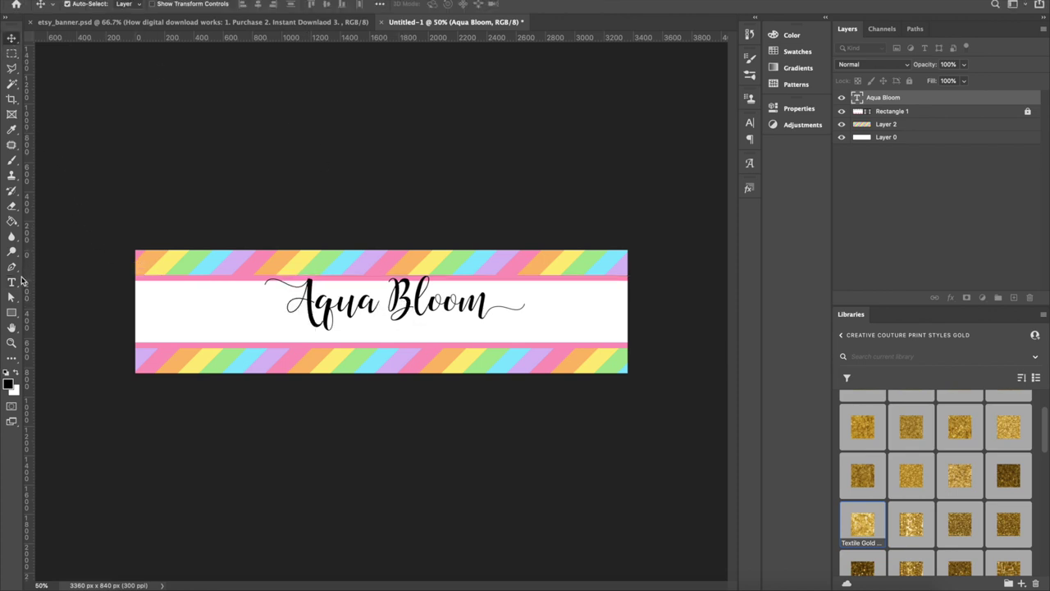
# Step: Create a new placeholder text layer below the title
pyautogui.click(12, 282)
pyautogui.click(446, 290)
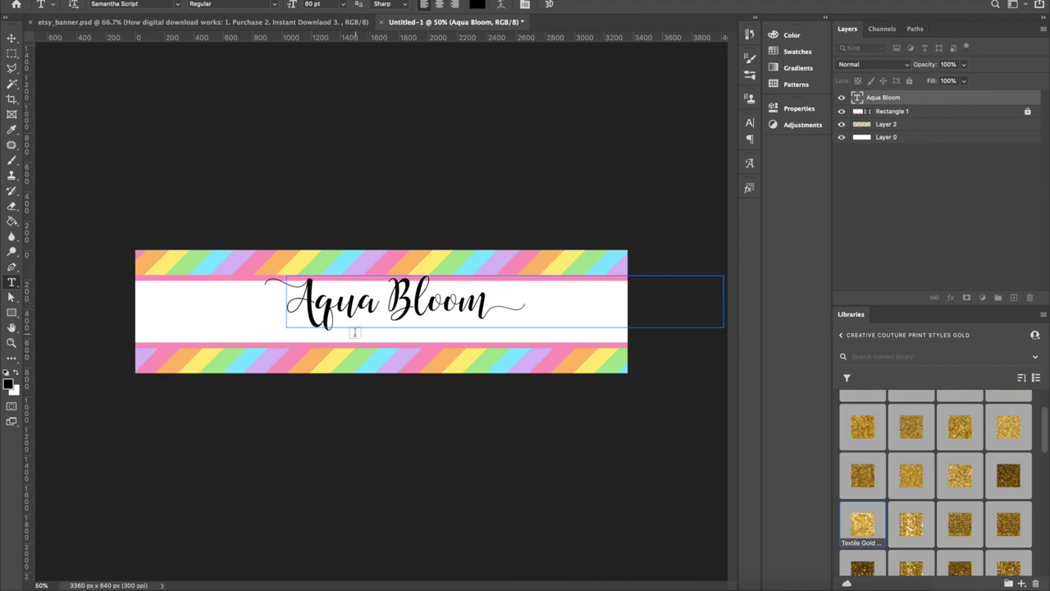
pyautogui.click(345, 337)
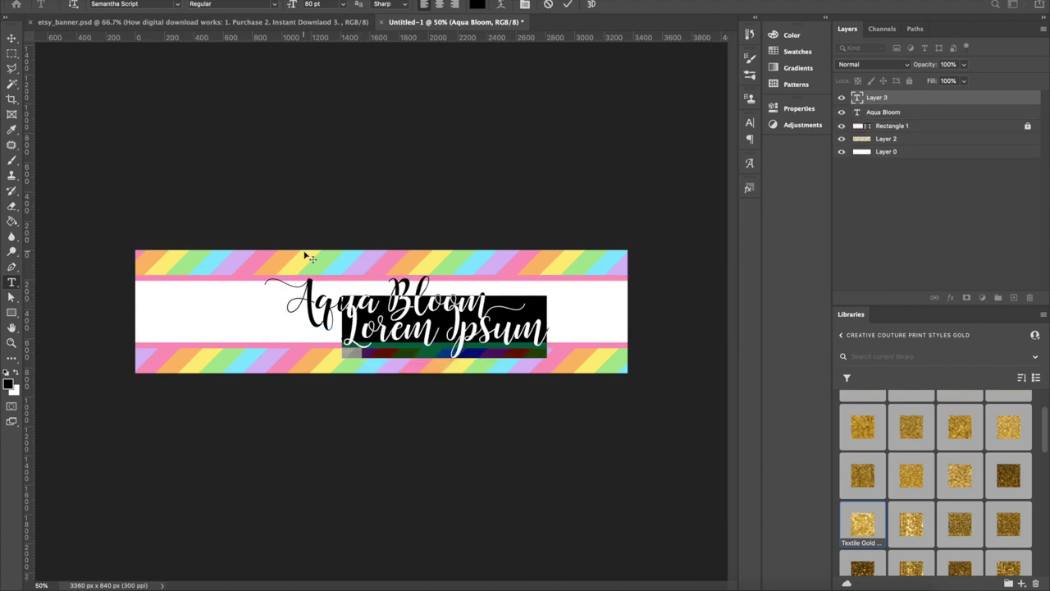
# Step: Set the new text layer to Money Penny at 72 pt
pyautogui.click(178, 4)
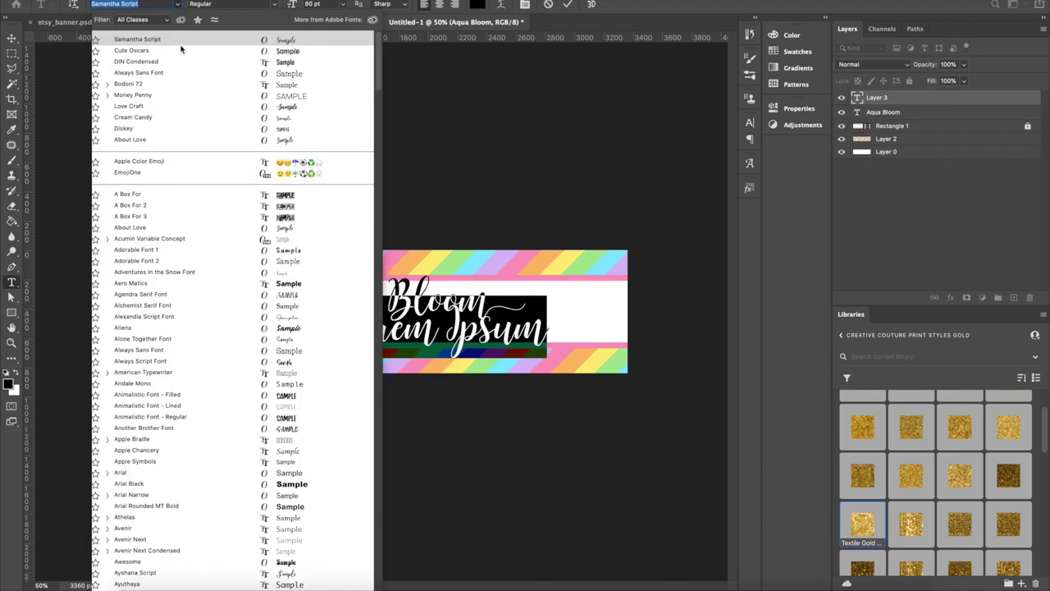
pyautogui.click(160, 94)
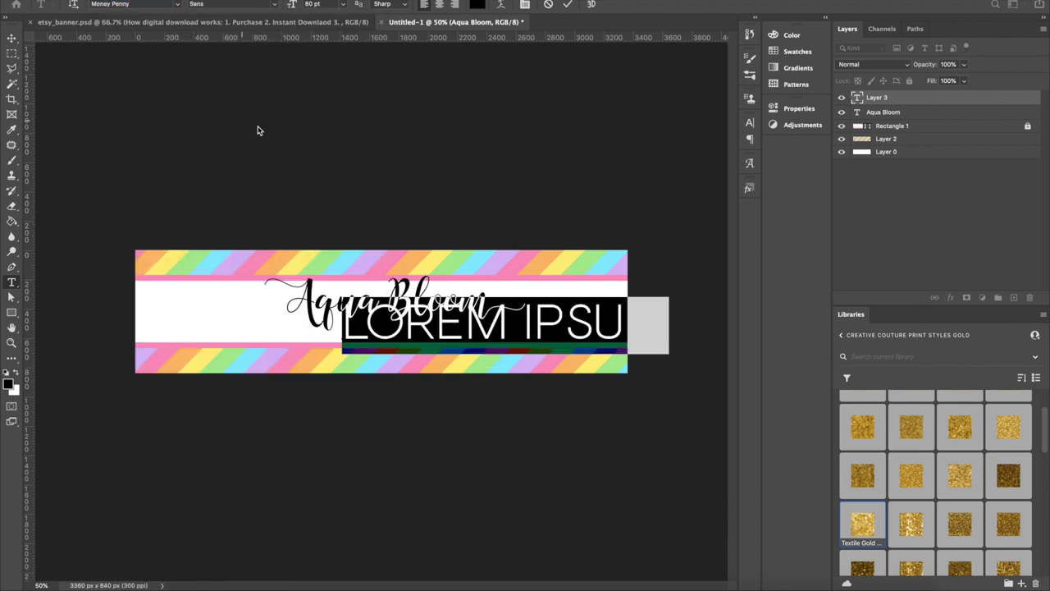
pyautogui.click(325, 5)
pyautogui.write('72')
pyautogui.press('Return')
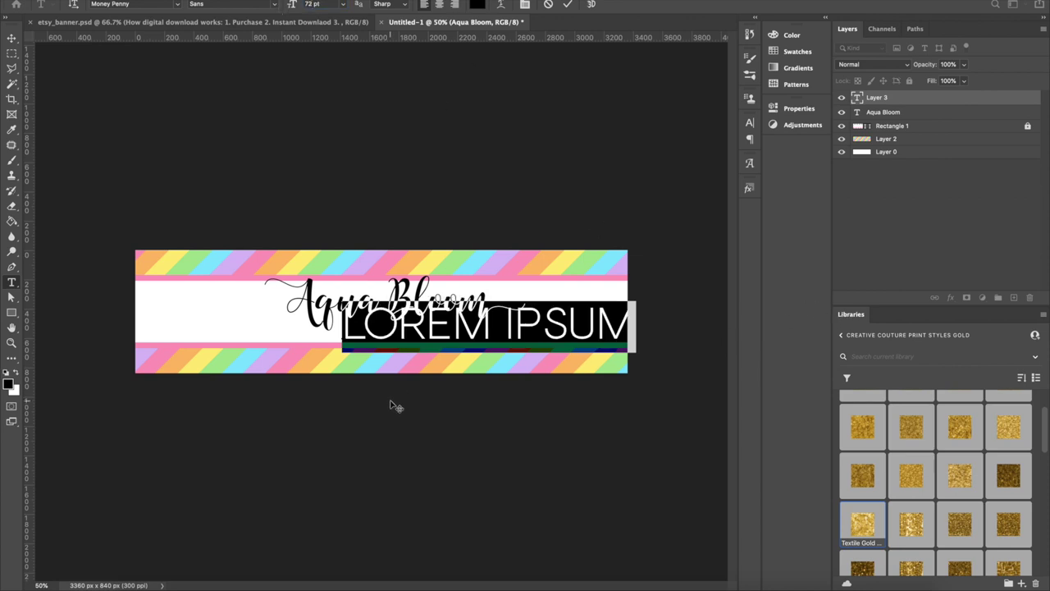
# Step: Type the subtitle 'DIGITAL' and set it to 36 pt
pyautogui.write('DIGITA')
pyautogui.press('BackSpace')
pyautogui.write('AL')
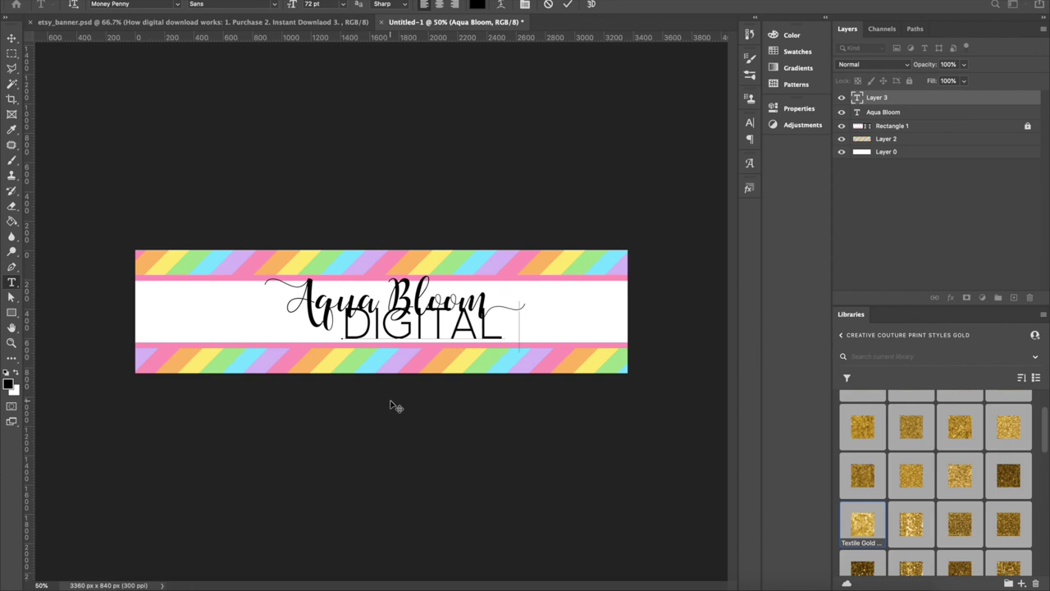
pyautogui.write(' DES')
pyautogui.press('BackSpace')
pyautogui.write('ESIG')
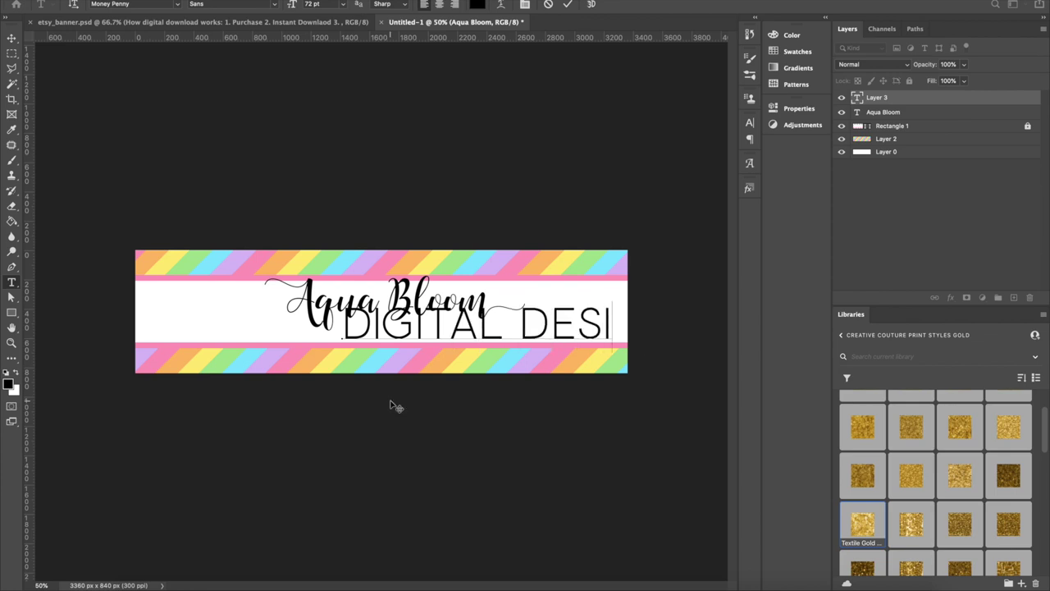
pyautogui.press('BackSpace')
pyautogui.press('BackSpace')
pyautogui.press('BackSpace')
pyautogui.press('BackSpace')
pyautogui.press('BackSpace')
pyautogui.press('BackSpace')
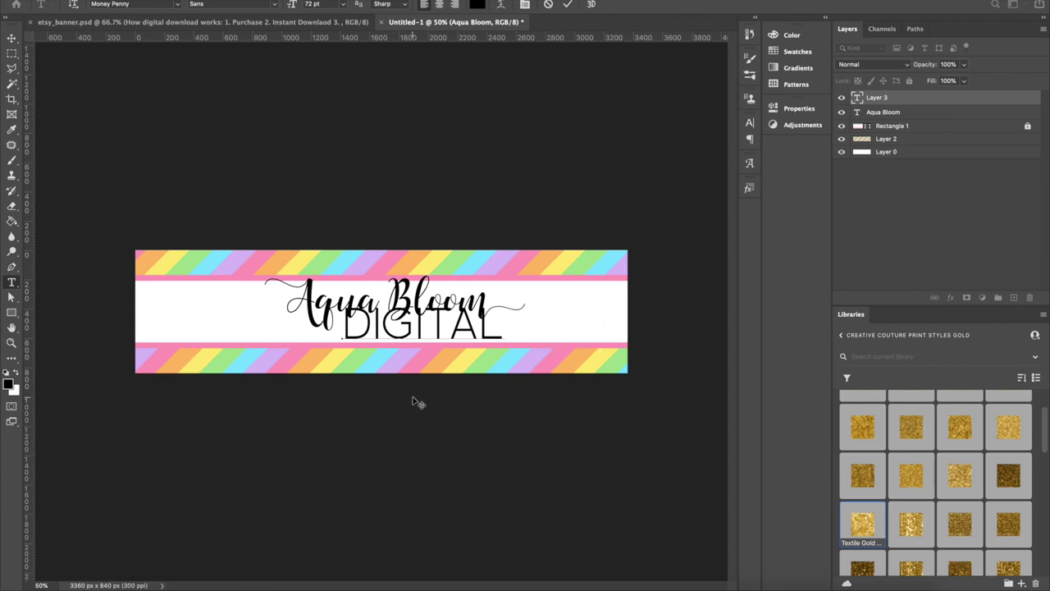
pyautogui.moveTo(506, 329); pyautogui.dragTo(292, 321)
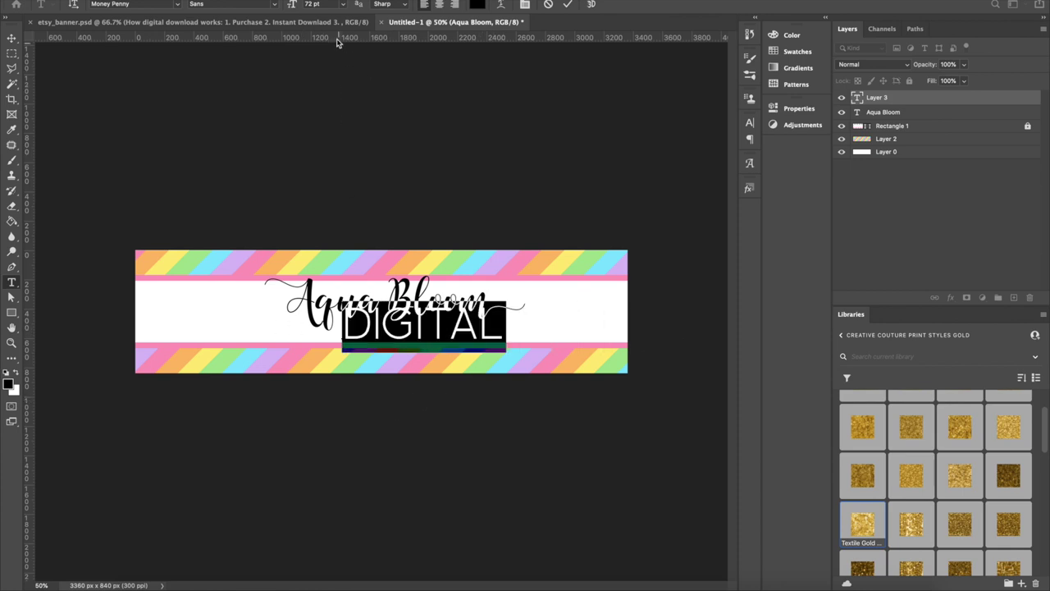
pyautogui.click(344, 7)
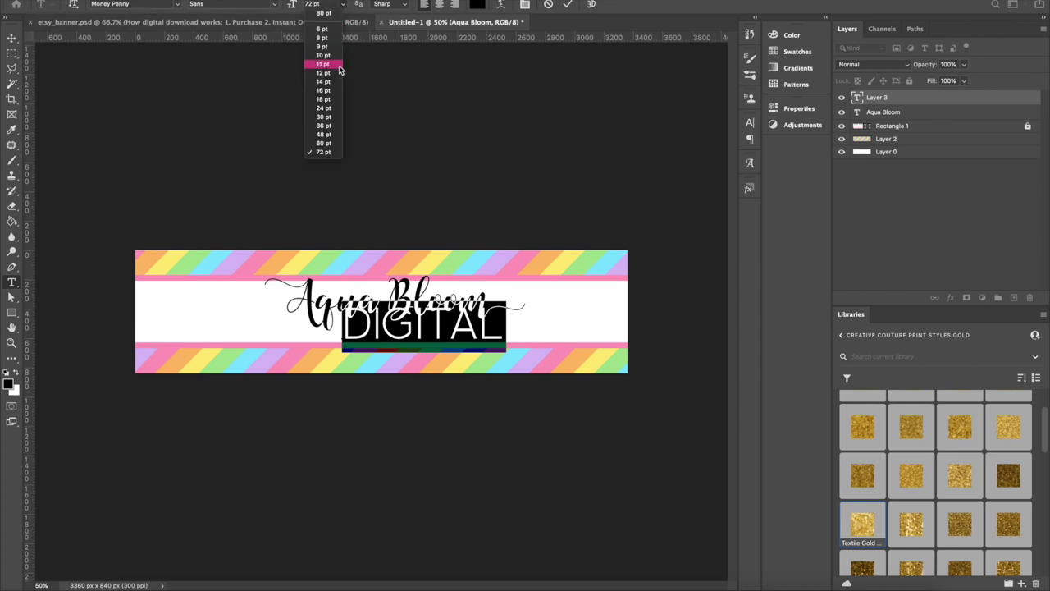
pyautogui.click(333, 126)
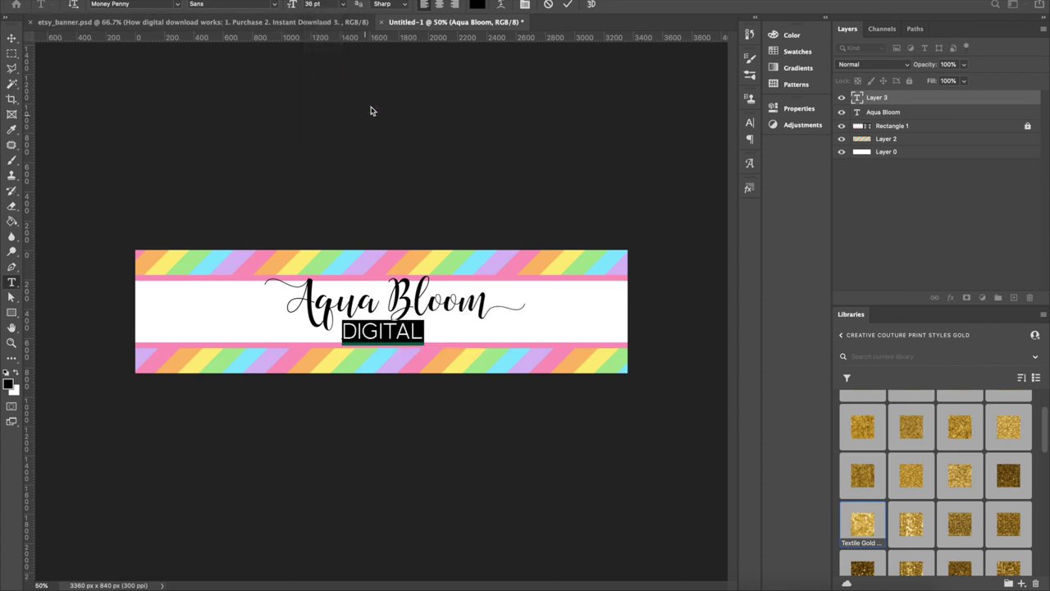
pyautogui.click(12, 38)
# Step: Resize the Aqua Bloom title to 72 pt and zoom to 100%
pyautogui.doubleClick(404, 314)
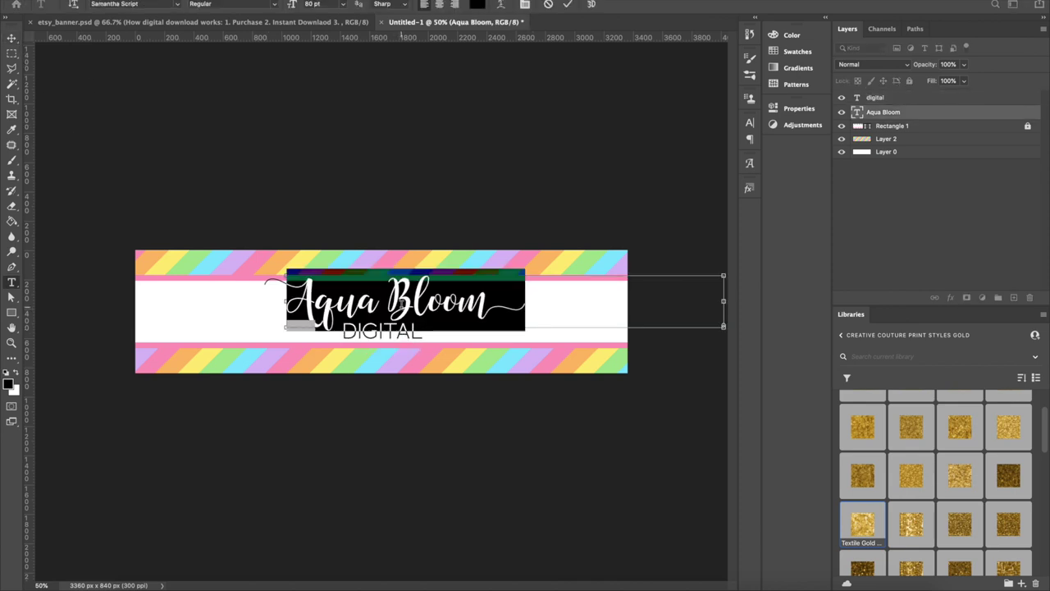
pyautogui.click(342, 4)
pyautogui.click(324, 152)
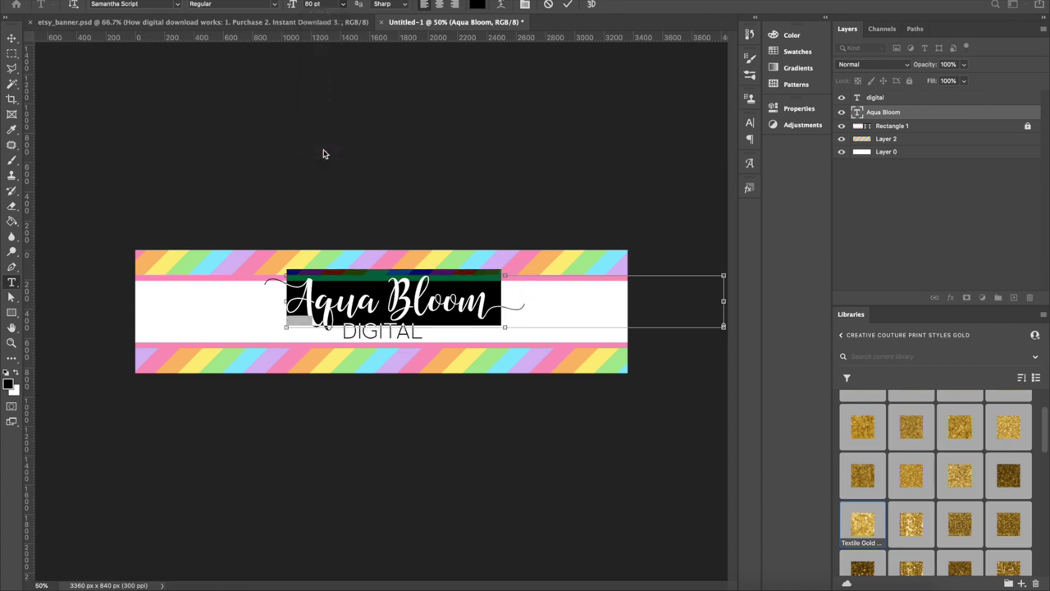
pyautogui.click(12, 39)
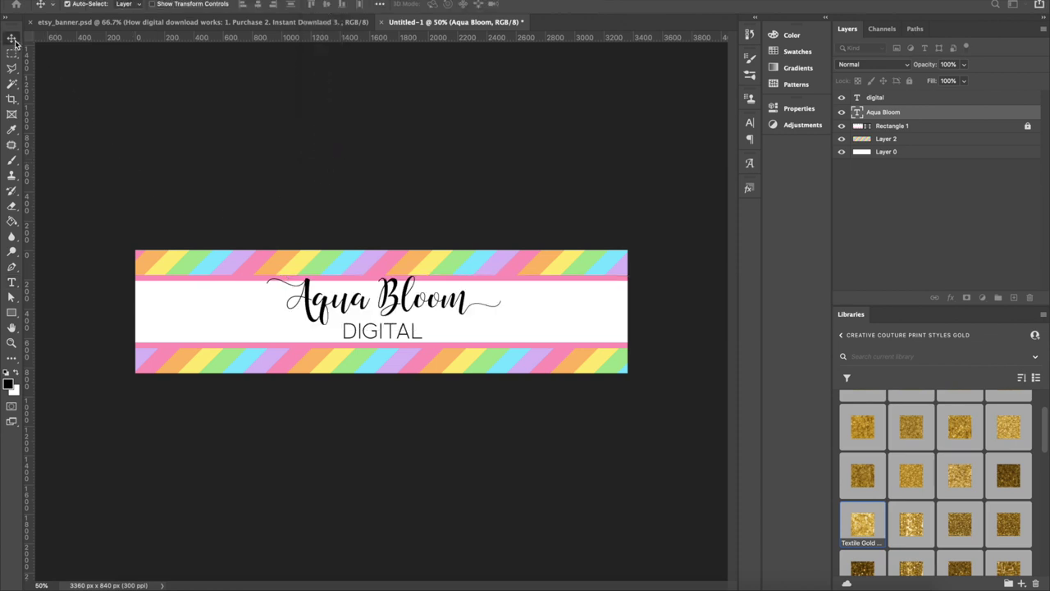
pyautogui.press('super+plus')
pyautogui.press('super+plus')
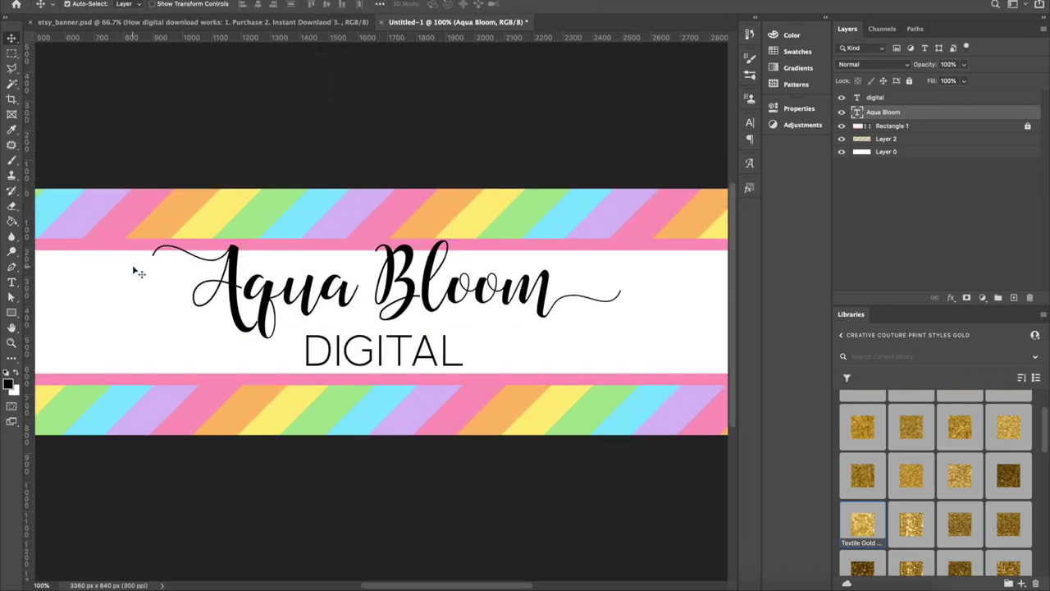
# Step: Reposition the Aqua Bloom title and DIGITAL subtitle, then view the etsy_banner.psd reference
pyautogui.moveTo(411, 299); pyautogui.dragTo(387, 307)
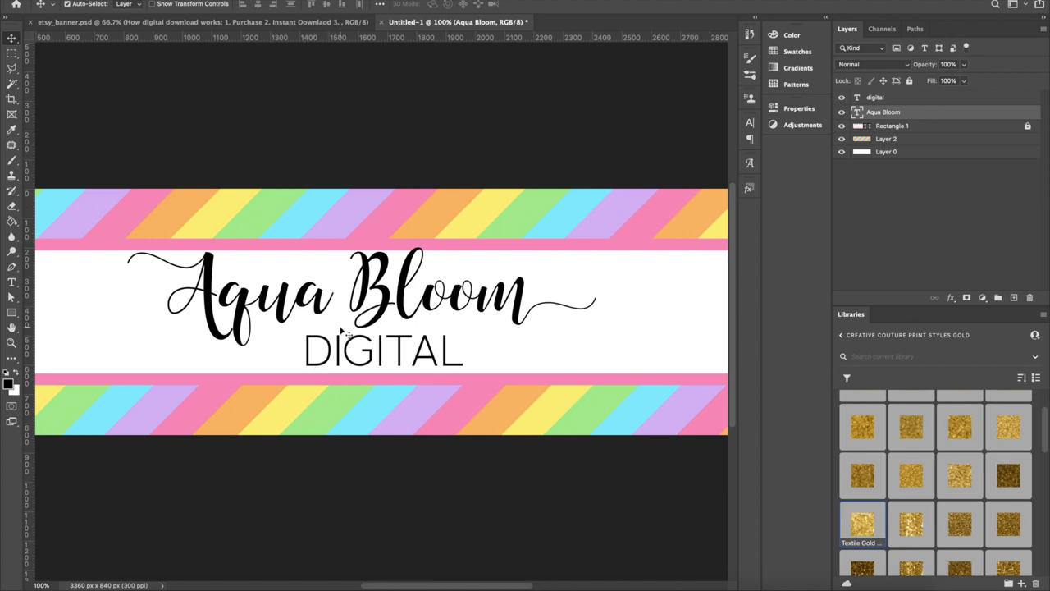
pyautogui.moveTo(349, 346)
pyautogui.mouseDown()
pyautogui.moveTo(256, 347)
pyautogui.moveTo(332, 352)
pyautogui.mouseUp()
pyautogui.hotkey('ctrl', '-')
pyautogui.hotkey('ctrl', '-')
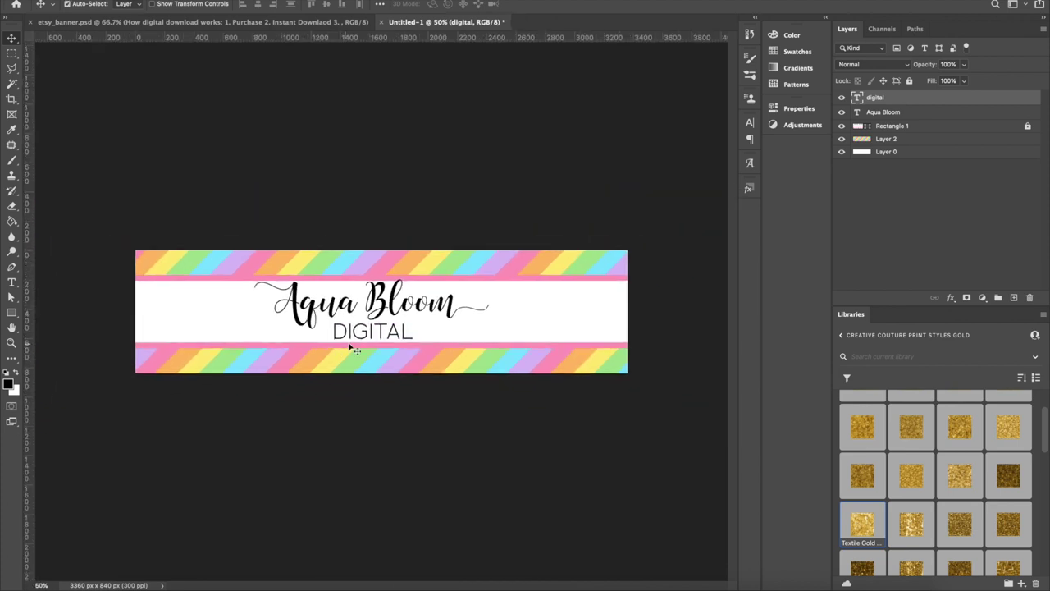
pyautogui.moveTo(416, 309); pyautogui.dragTo(338, 331)
pyautogui.click(262, 22)
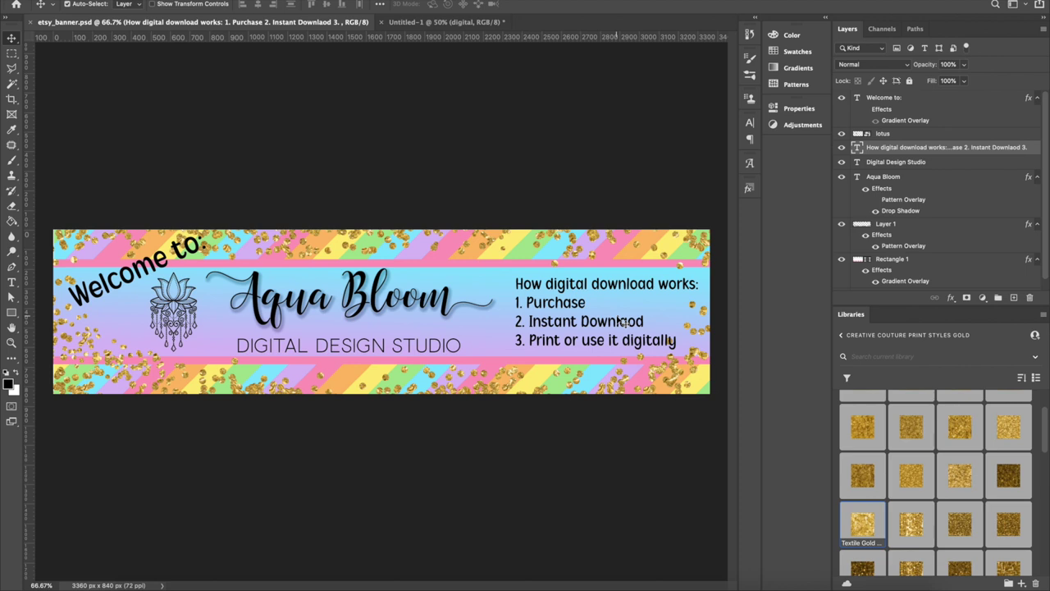
# Step: Return to the Untitled-1 banner document
pyautogui.click(439, 23)
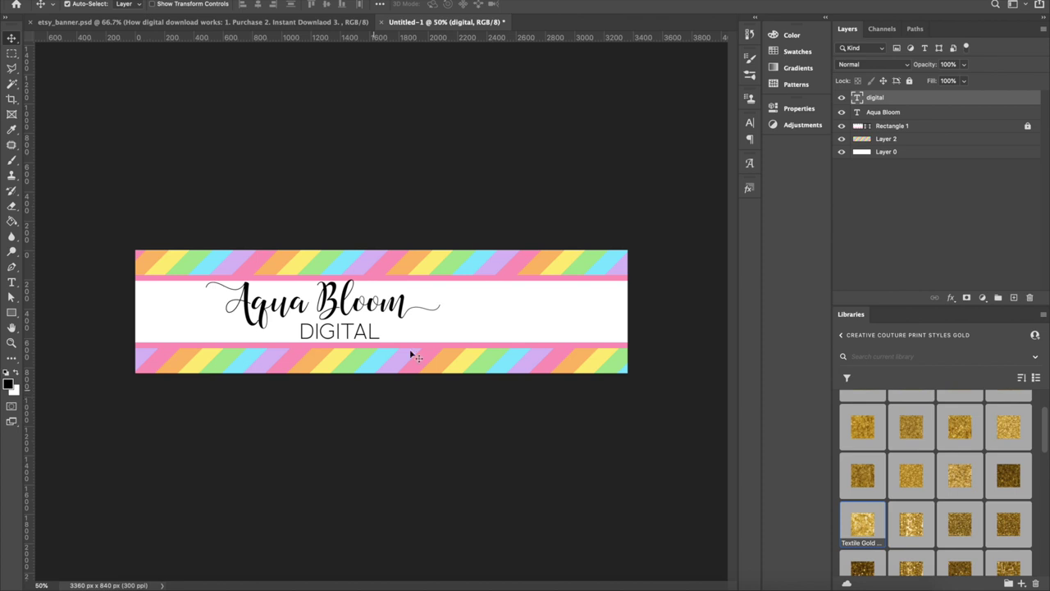
# Step: Append ' DESIGN STUDIO' to the DIGITAL subtitle and move it left beneath Aqua Bloom
pyautogui.doubleClick(371, 332)
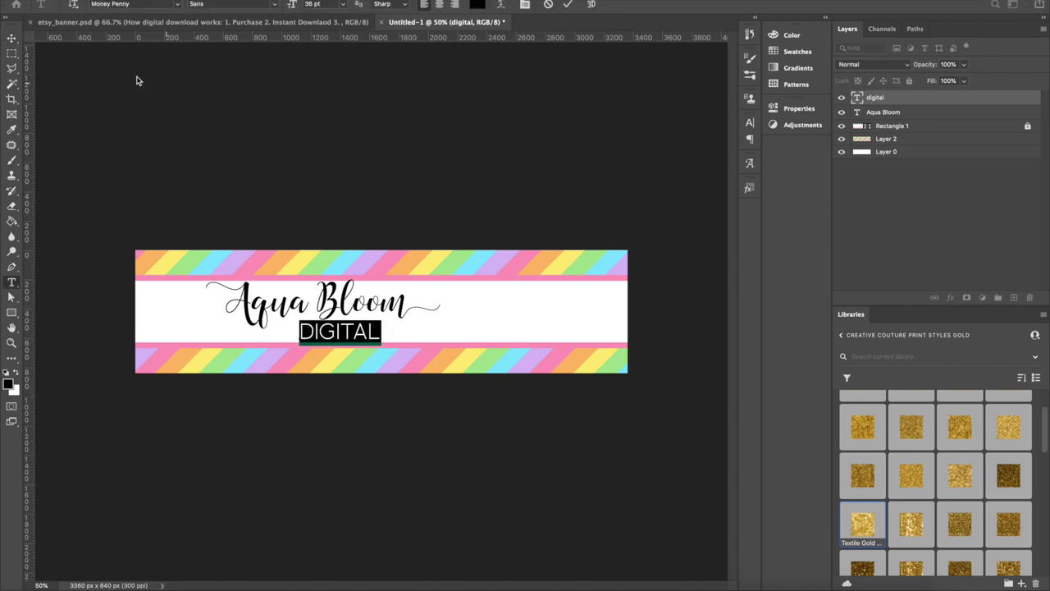
pyautogui.click(366, 330)
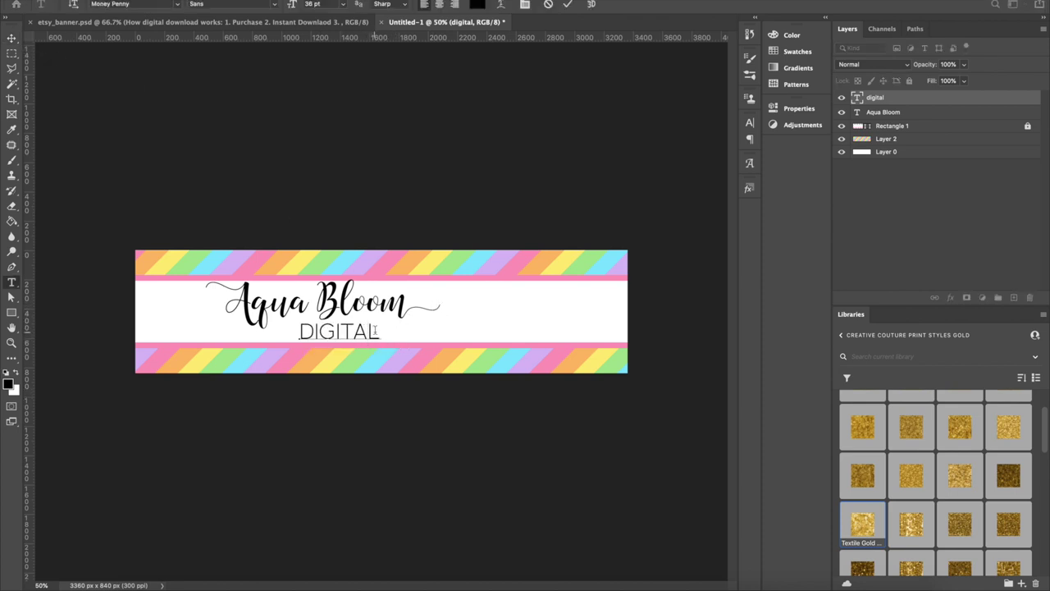
pyautogui.write('DSI')
pyautogui.press('BackSpace')
pyautogui.write('ESIGN')
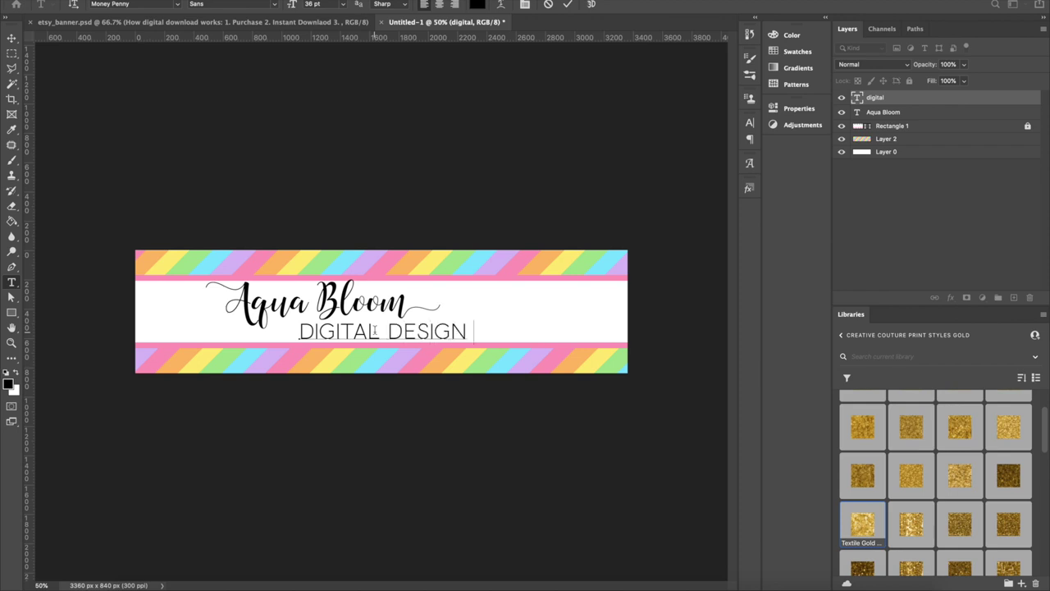
pyautogui.write(' STUDIO')
pyautogui.press('BackSpace')
pyautogui.write('O')
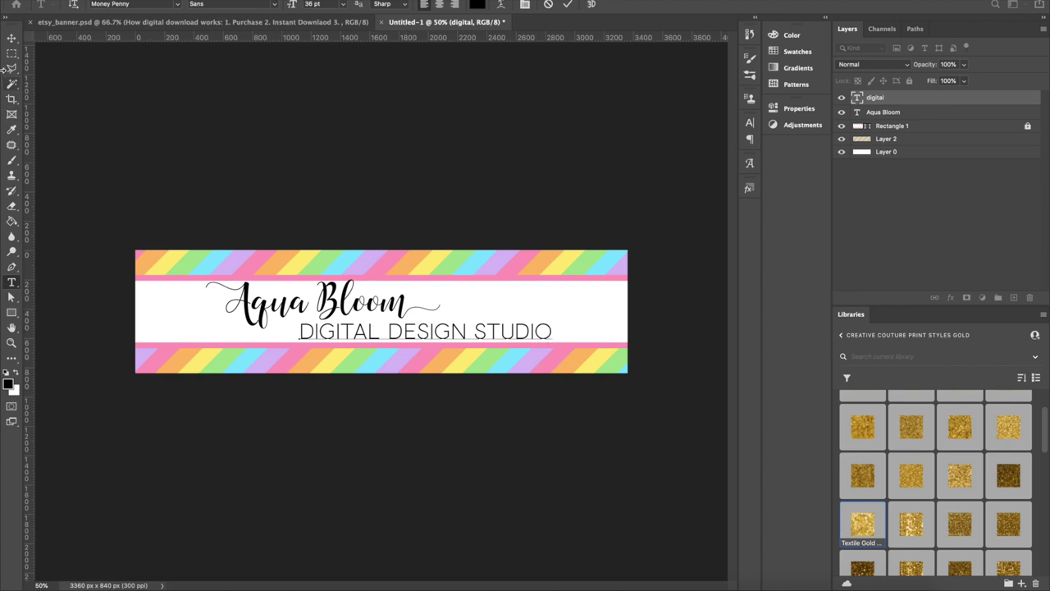
pyautogui.click(12, 38)
pyautogui.moveTo(387, 333); pyautogui.dragTo(293, 335)
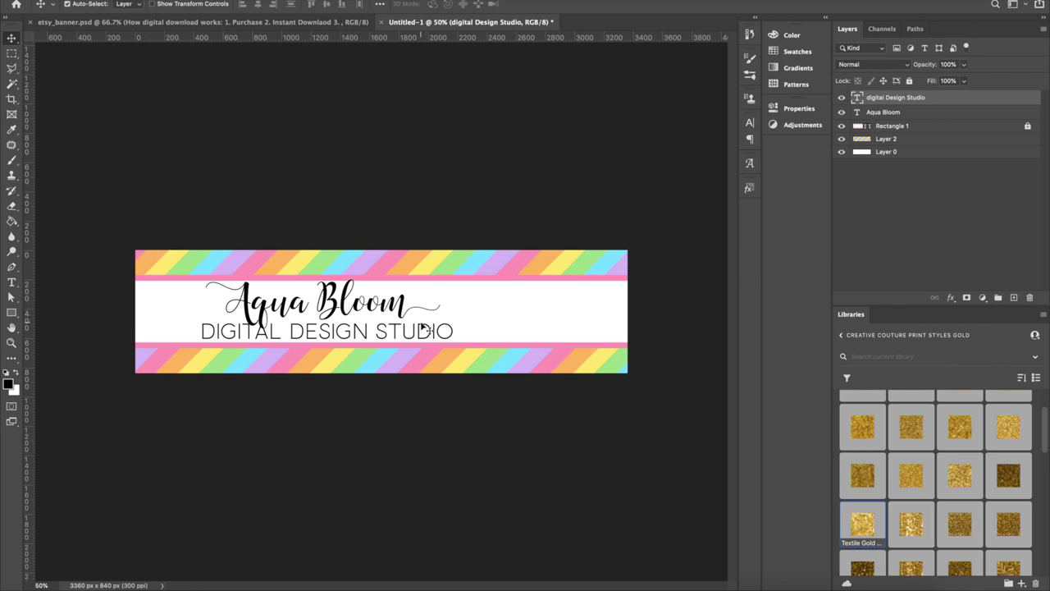
pyautogui.click(289, 319)
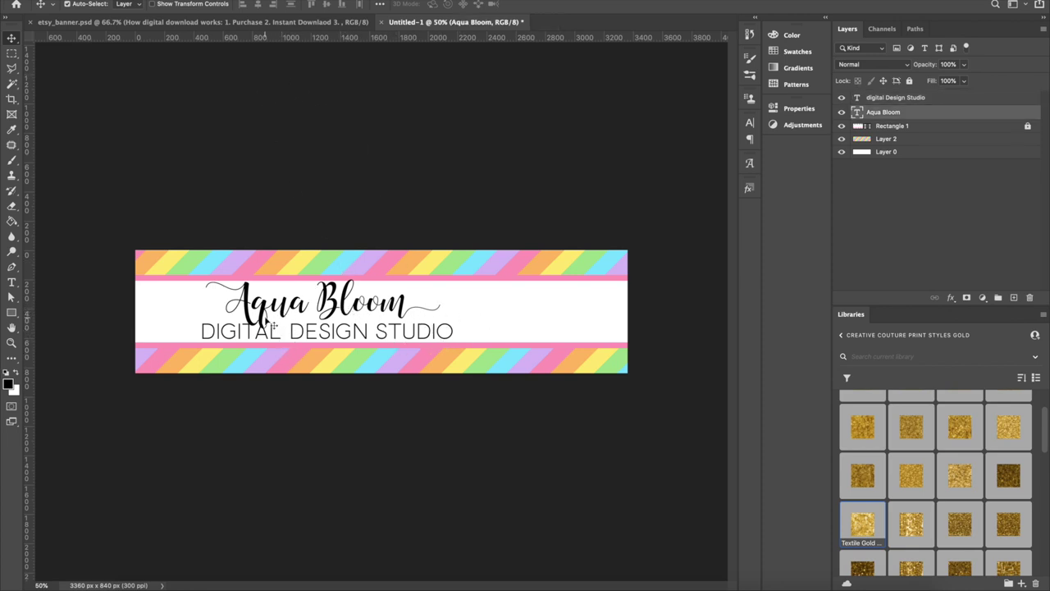
# Step: Try the Aqua Bloom title at 60 pt, keep it at 72 pt, and narrow its text box
pyautogui.doubleClick(302, 314)
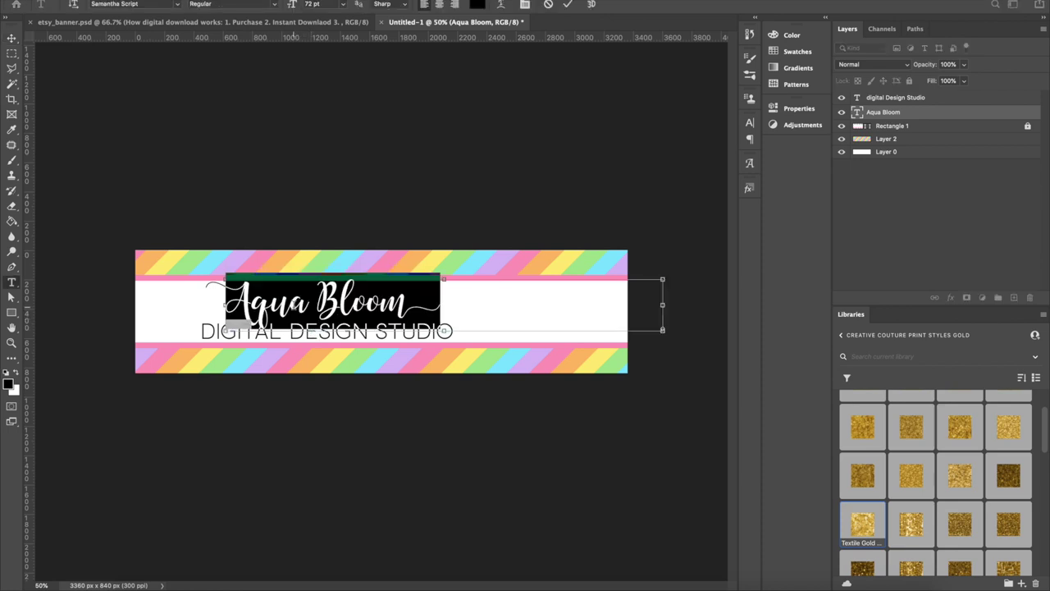
pyautogui.click(342, 5)
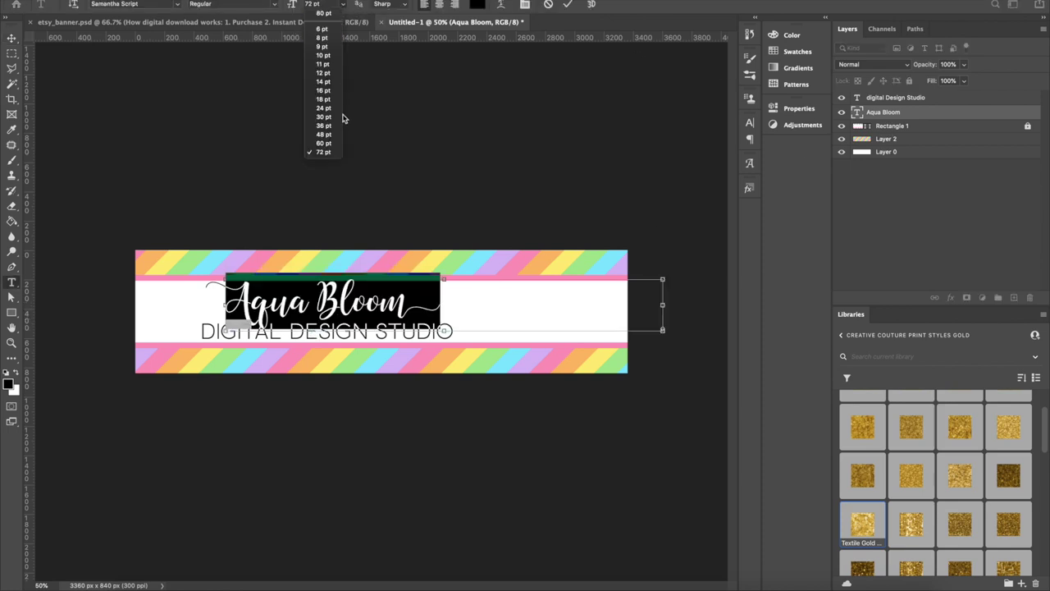
pyautogui.click(323, 143)
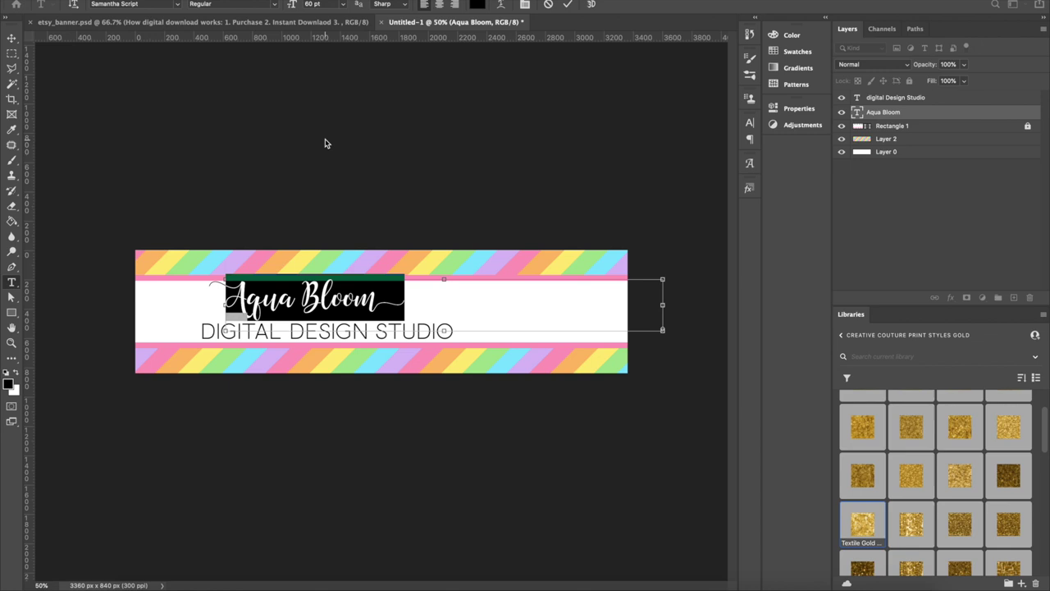
pyautogui.click(343, 5)
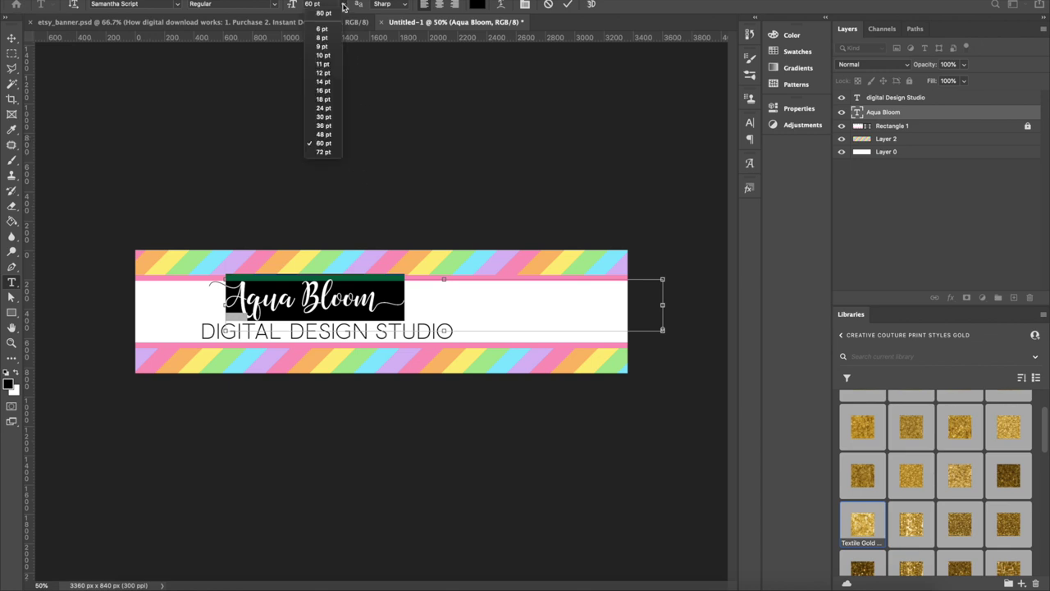
pyautogui.click(326, 153)
pyautogui.moveTo(662, 308); pyautogui.dragTo(451, 315)
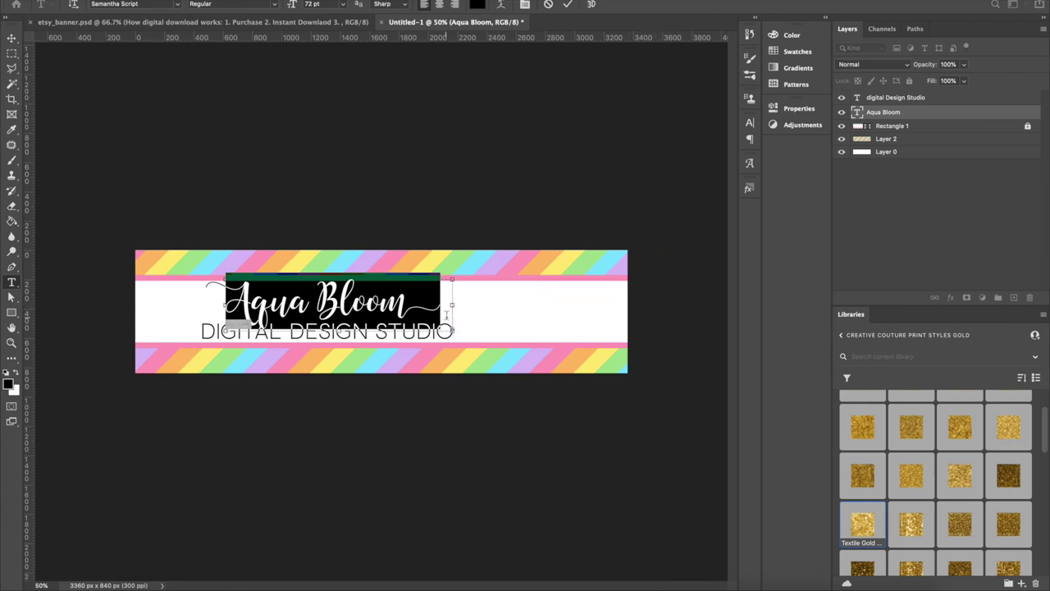
pyautogui.click(10, 34)
# Step: Set the DIGITAL DESIGN STUDIO subtitle to 30 pt
pyautogui.doubleClick(312, 330)
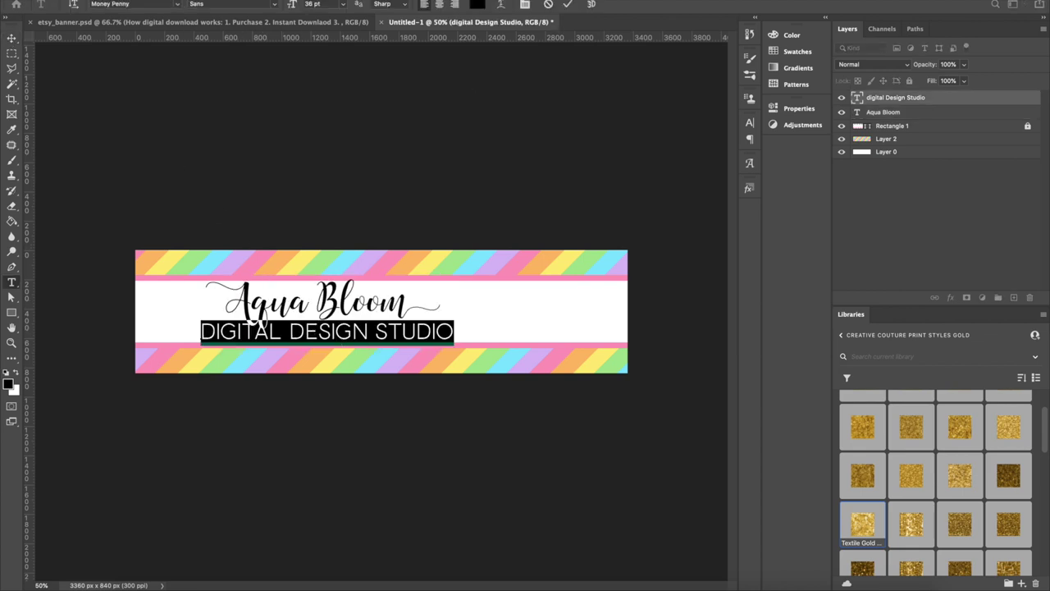
pyautogui.click(343, 7)
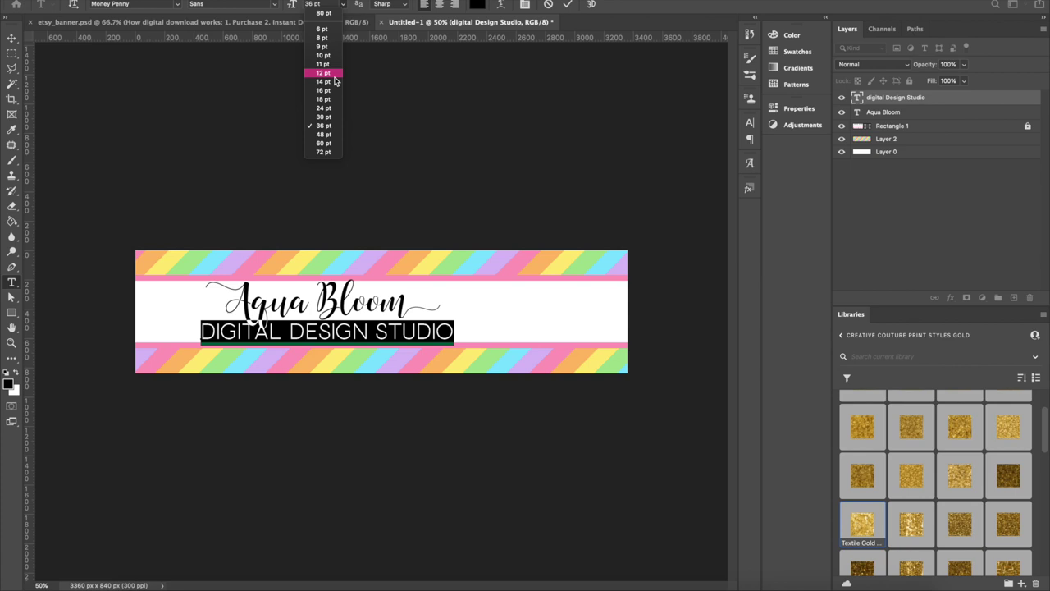
pyautogui.click(332, 119)
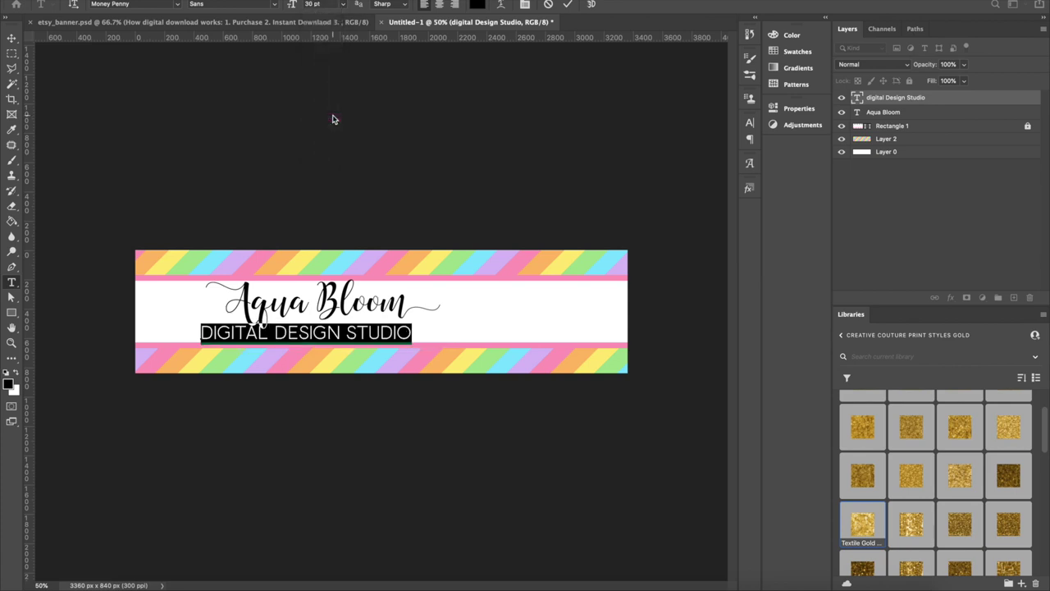
pyautogui.click(11, 37)
# Step: Undo an accidental rainbow stripe move and nudge the subtitle right under the title
pyautogui.moveTo(267, 344); pyautogui.dragTo(290, 343)
pyautogui.press('z')
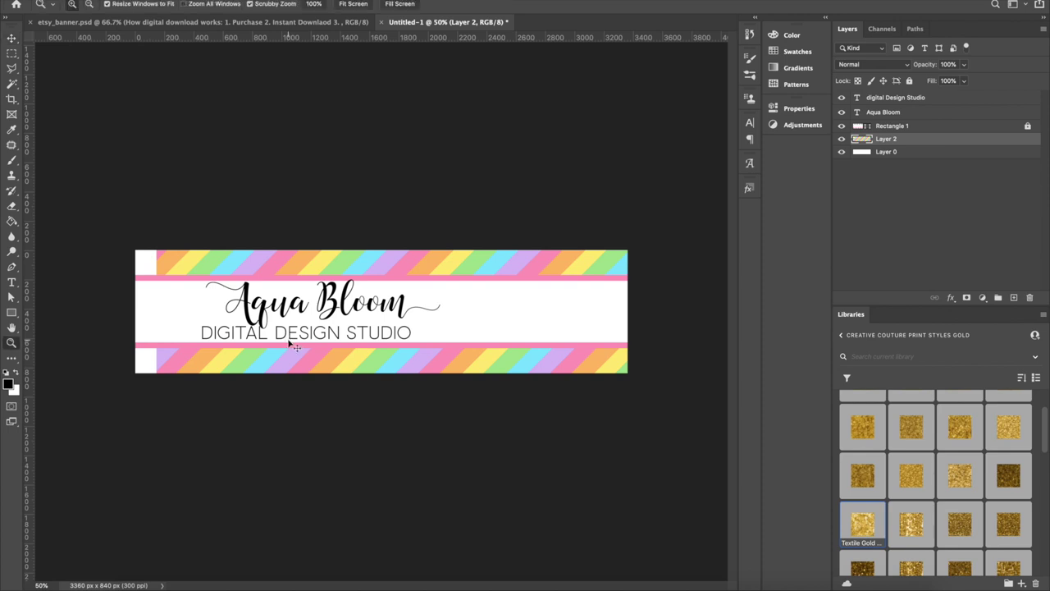
pyautogui.hotkey('ctrl', 'z')
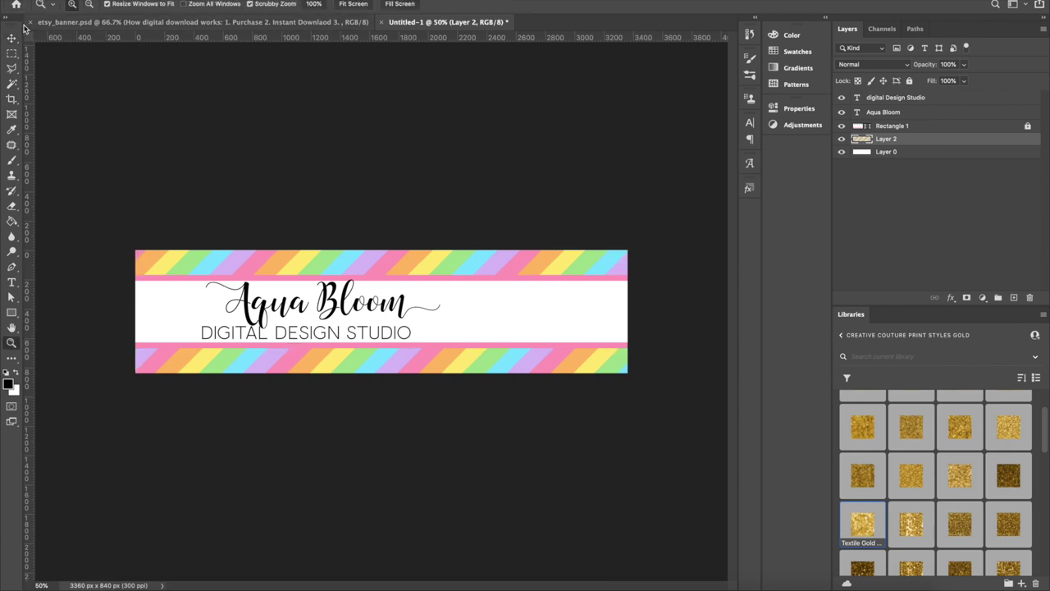
pyautogui.press('v')
pyautogui.moveTo(278, 333); pyautogui.dragTo(304, 312)
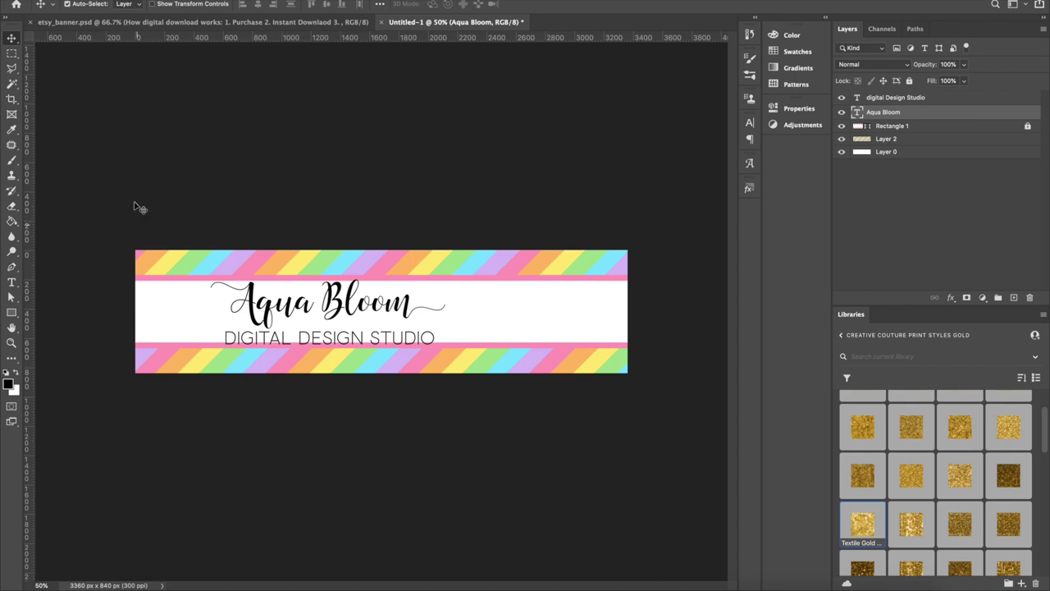
# Step: Glance at the etsy_banner.psd reference, return to Untitled-1, and bring up the File menu
pyautogui.click(158, 25)
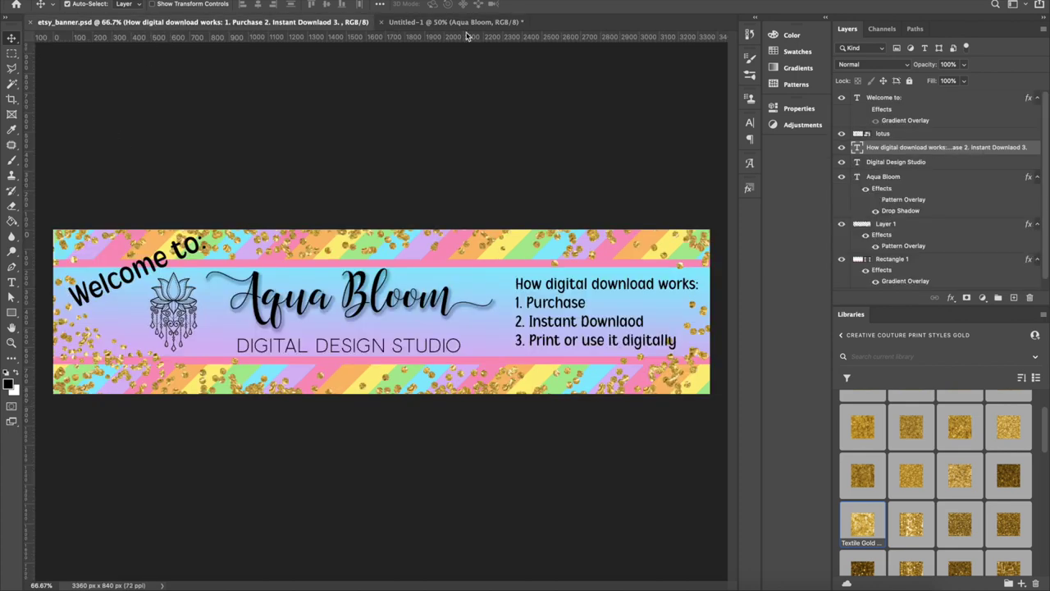
pyautogui.click(464, 23)
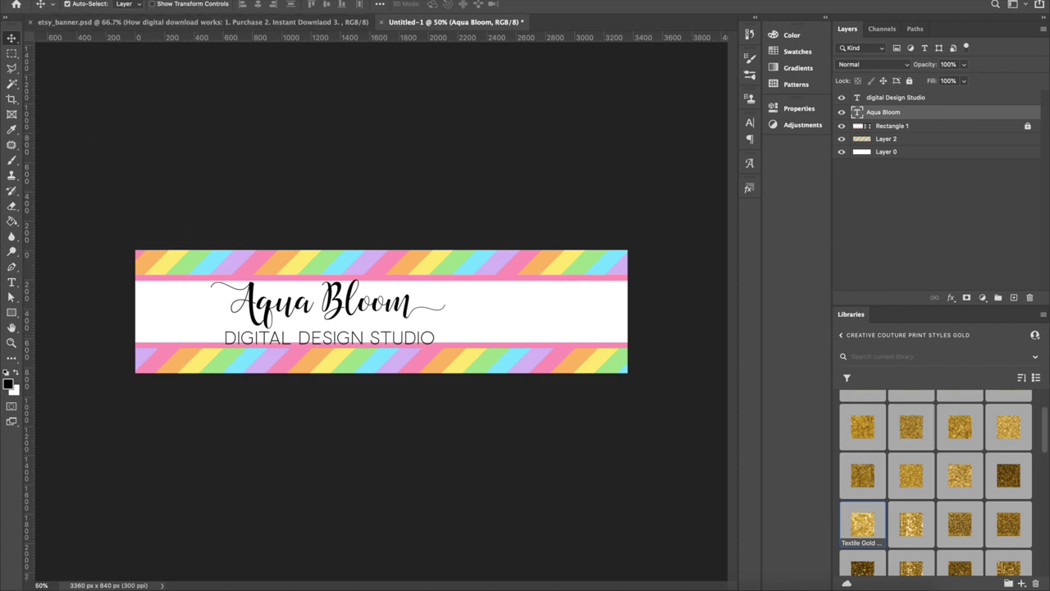
pyautogui.click(90, 2)
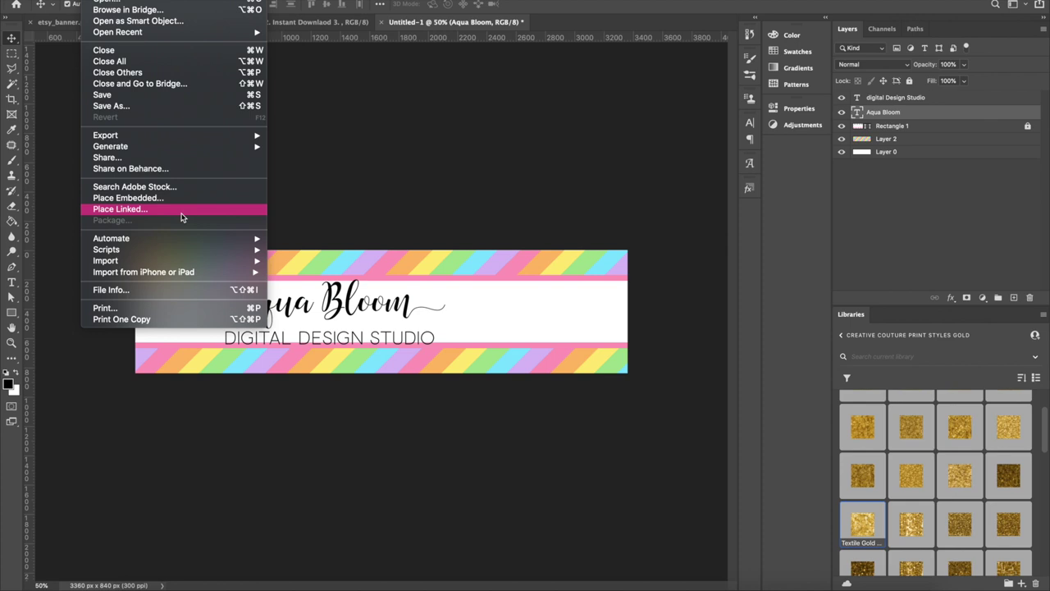
# Step: Choose File > Place Embedded and pick lotus.png from the Etsy_banner folder
pyautogui.moveTo(233, 252)
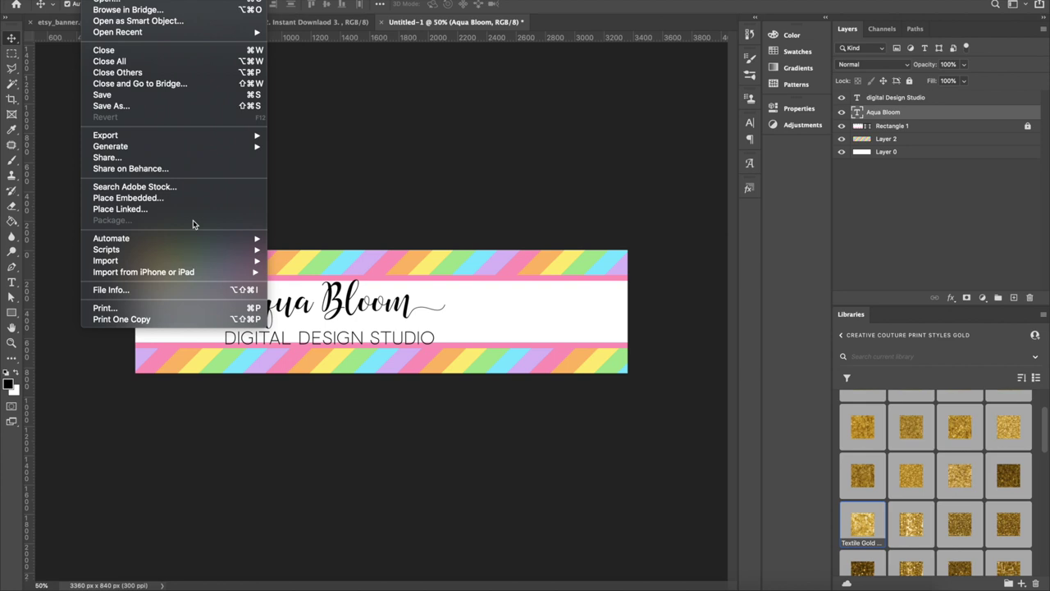
pyautogui.click(145, 199)
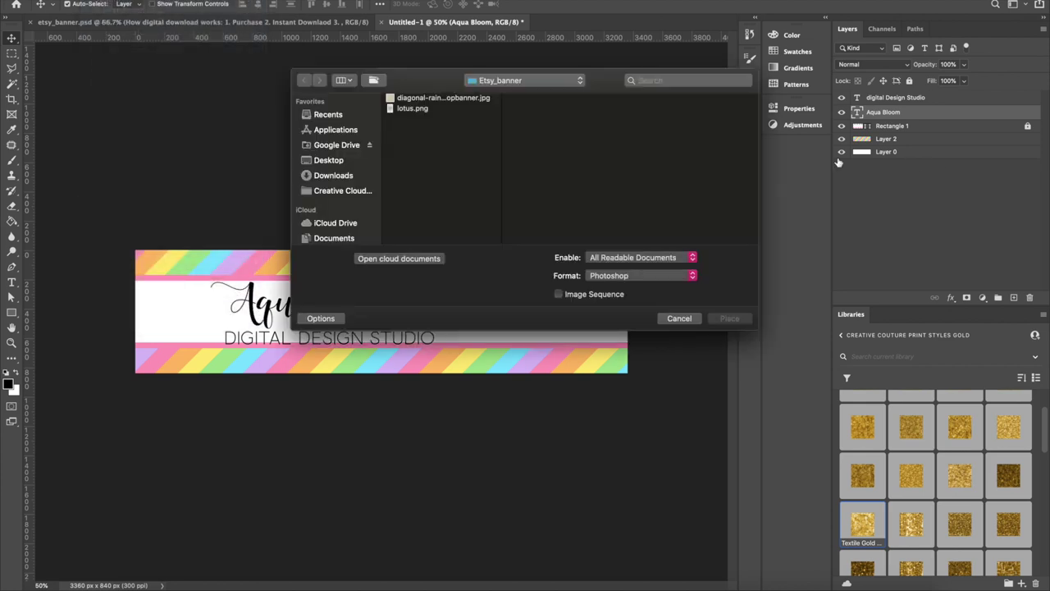
pyautogui.click(418, 108)
# Step: Place the lotus image and scale it down to the left of the title
pyautogui.click(730, 319)
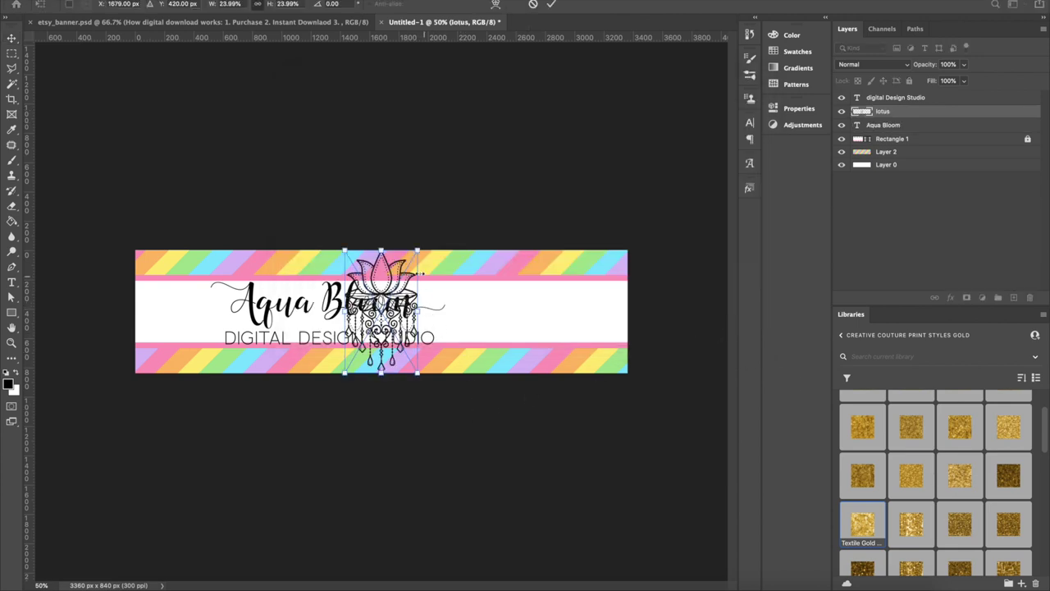
pyautogui.moveTo(417, 251); pyautogui.dragTo(182, 301)
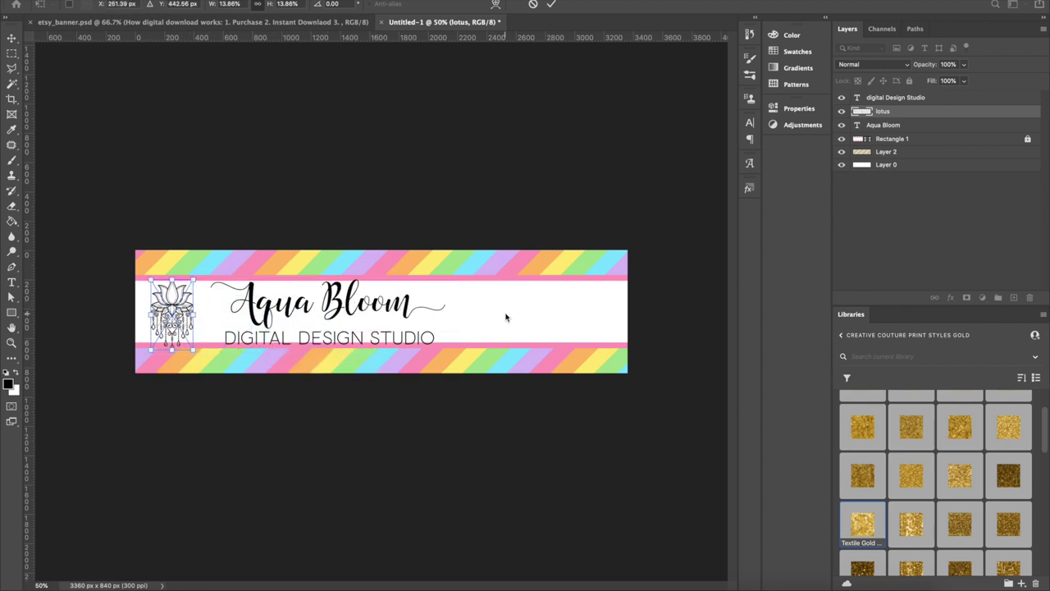
pyautogui.moveTo(189, 292)
pyautogui.mouseDown()
pyautogui.moveTo(194, 312)
pyautogui.moveTo(182, 311)
pyautogui.mouseUp()
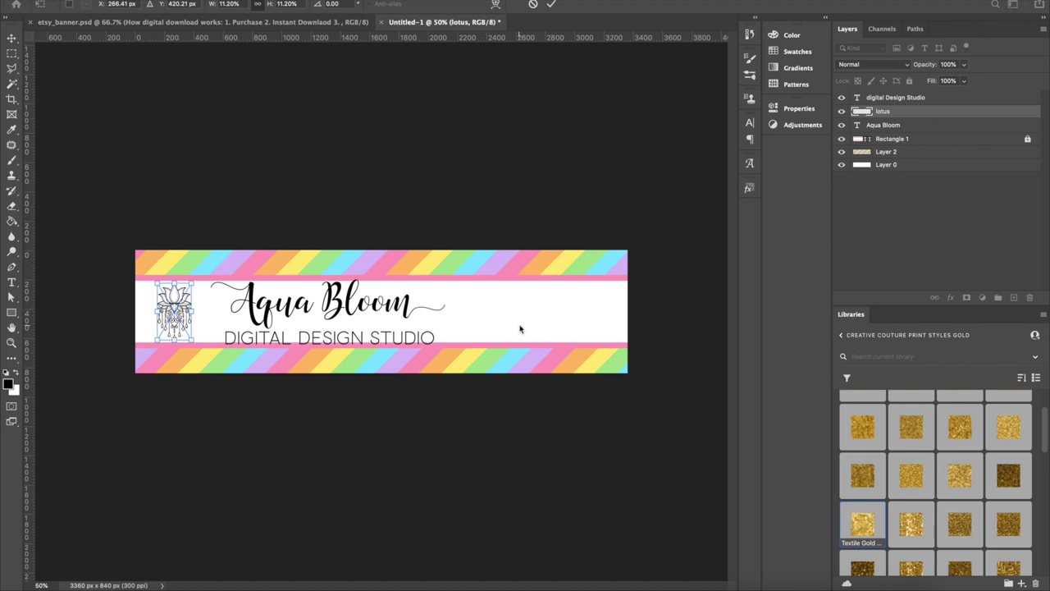
pyautogui.press('Return')
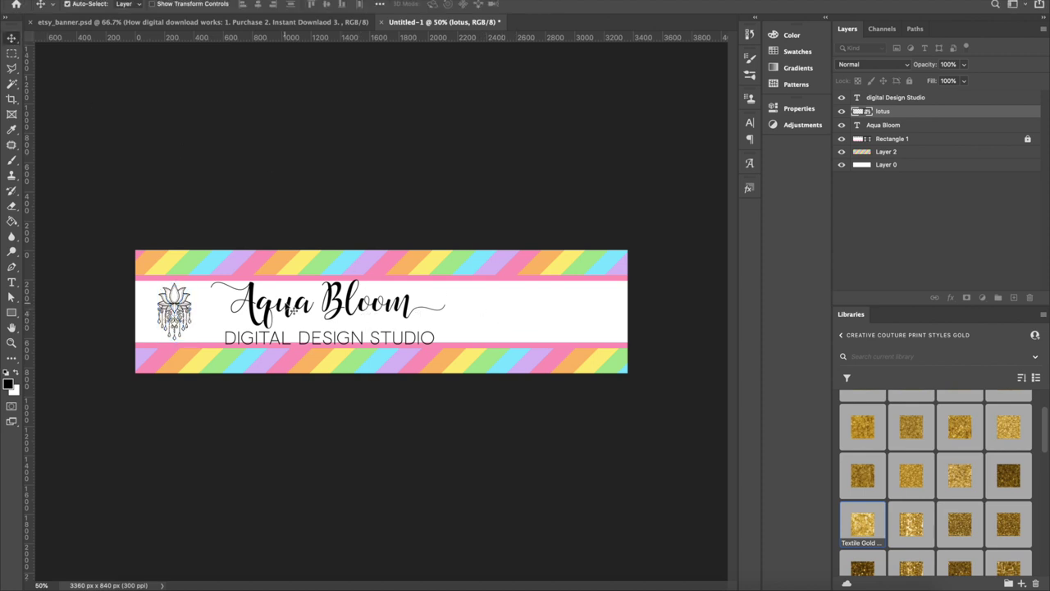
# Step: Move the lotus closer to Aqua Bloom, then view the etsy_banner.psd reference
pyautogui.moveTo(174, 312); pyautogui.dragTo(185, 316)
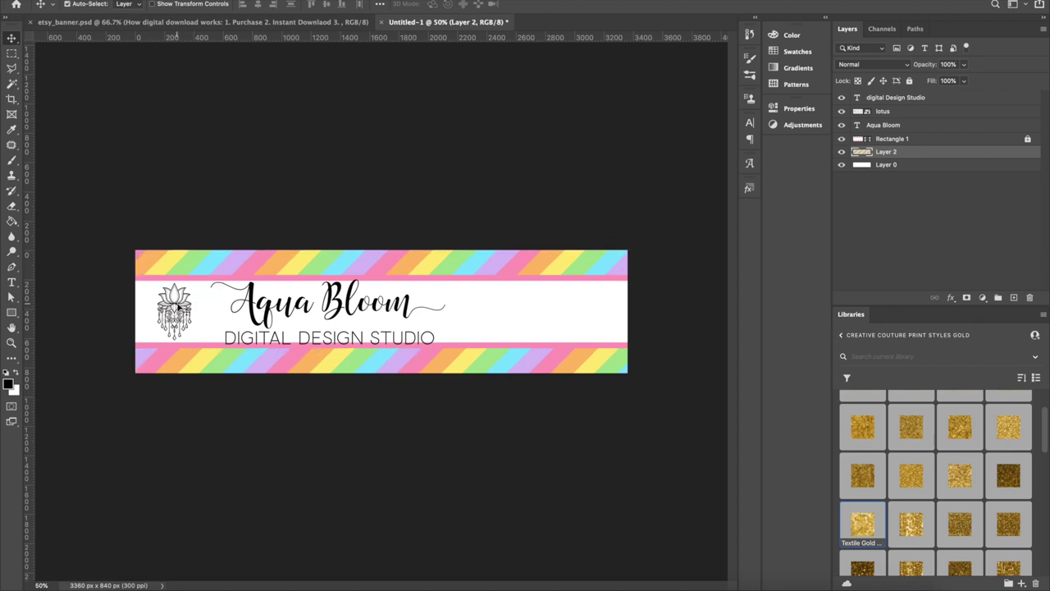
pyautogui.moveTo(179, 309); pyautogui.dragTo(218, 306)
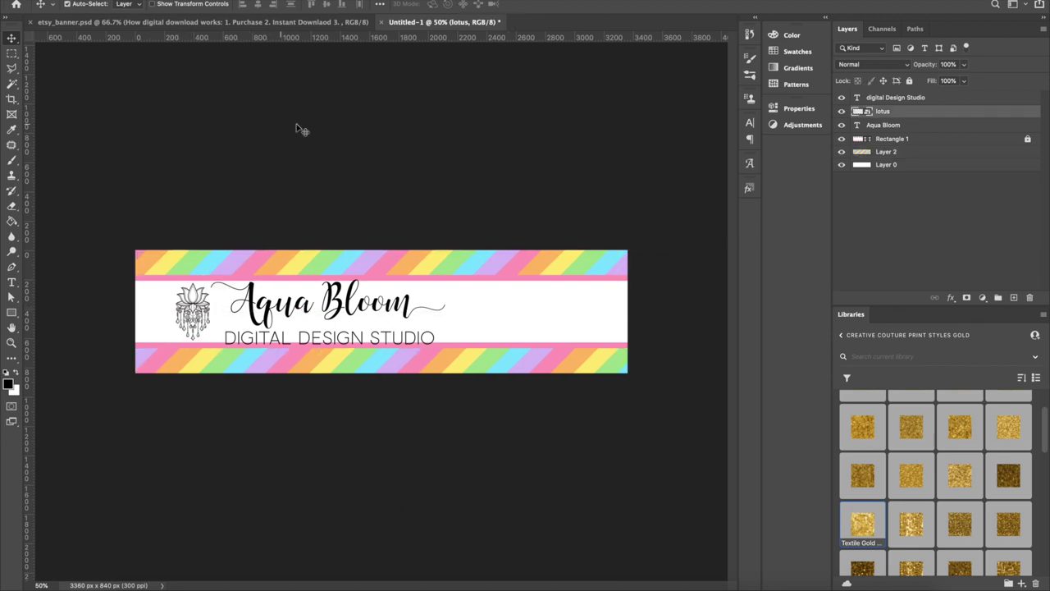
pyautogui.click(246, 23)
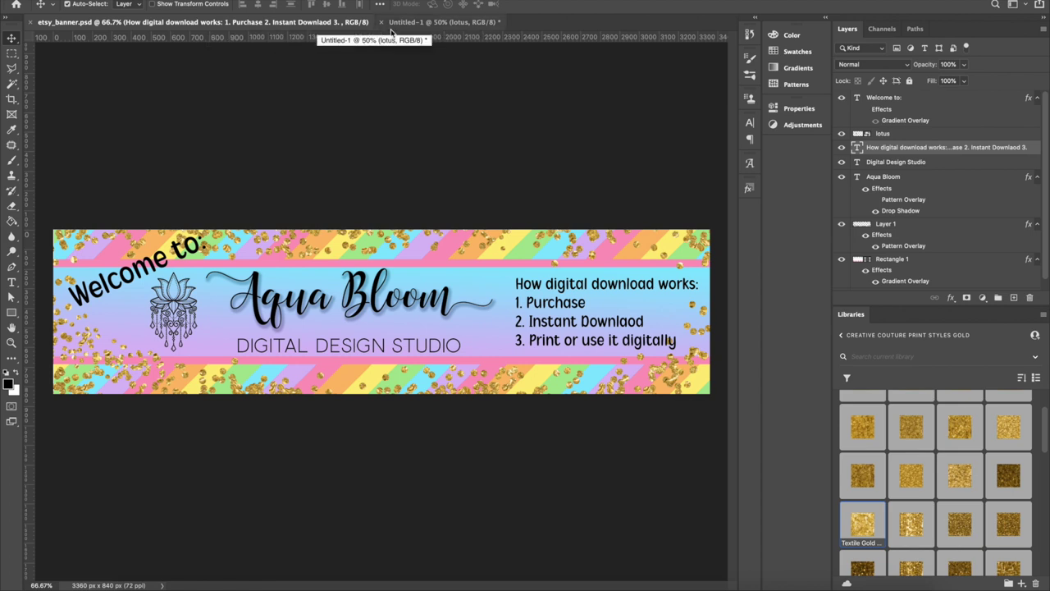
pyautogui.click(417, 25)
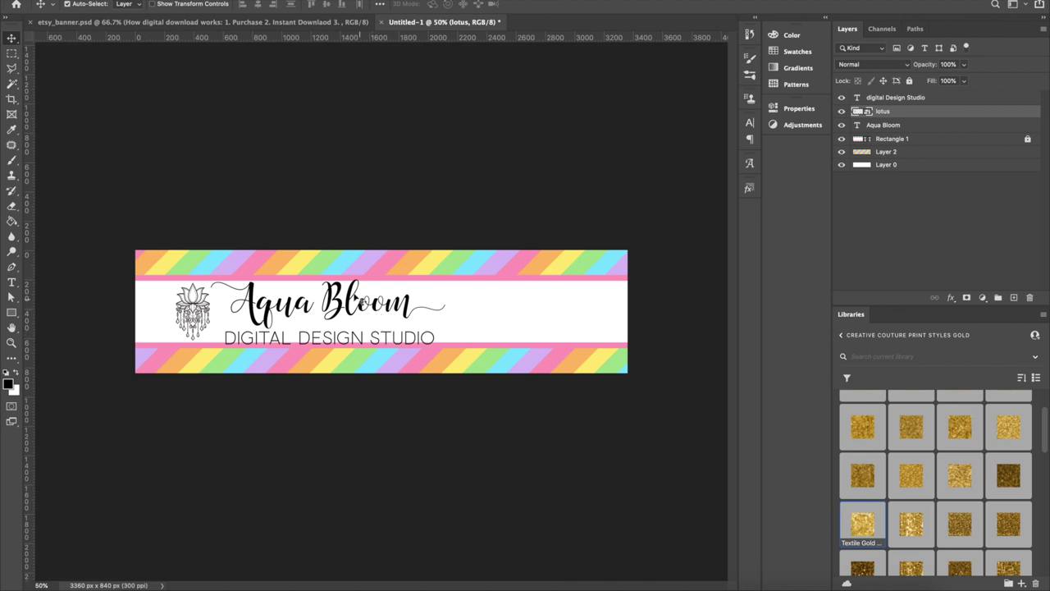
pyautogui.click(279, 22)
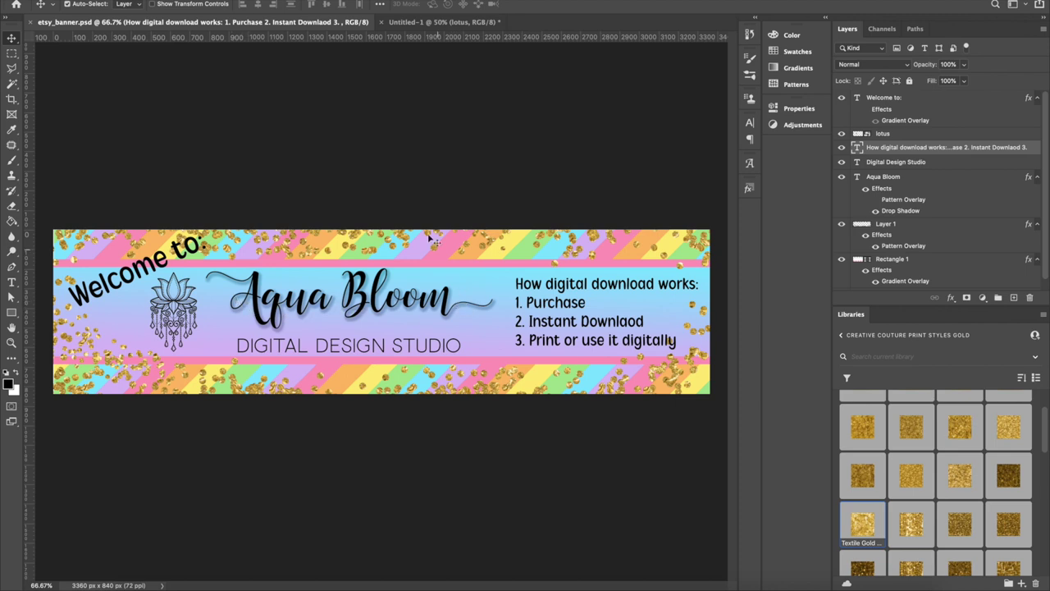
pyautogui.click(398, 22)
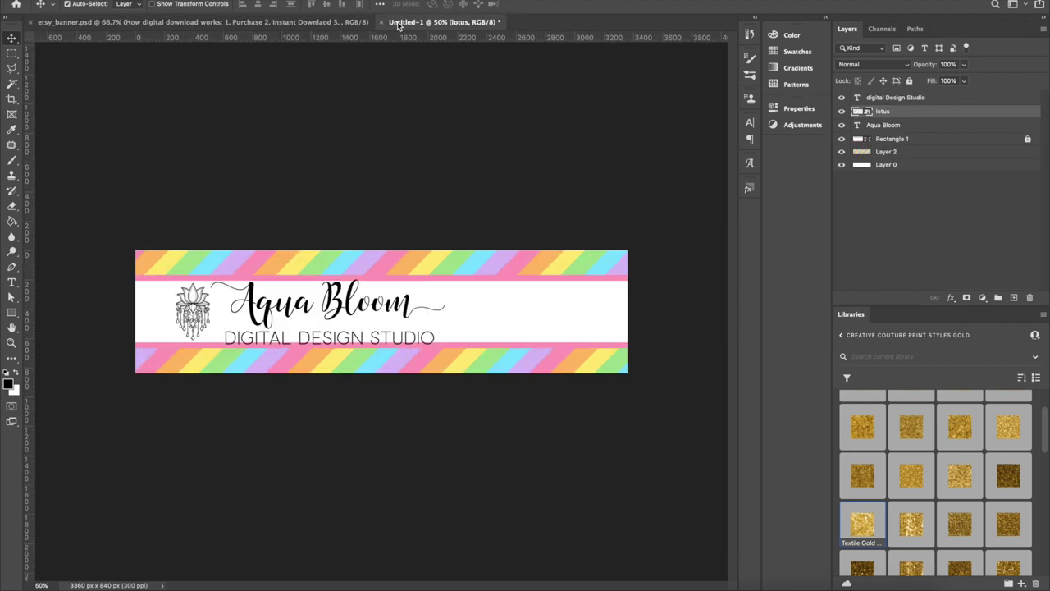
pyautogui.click(343, 289)
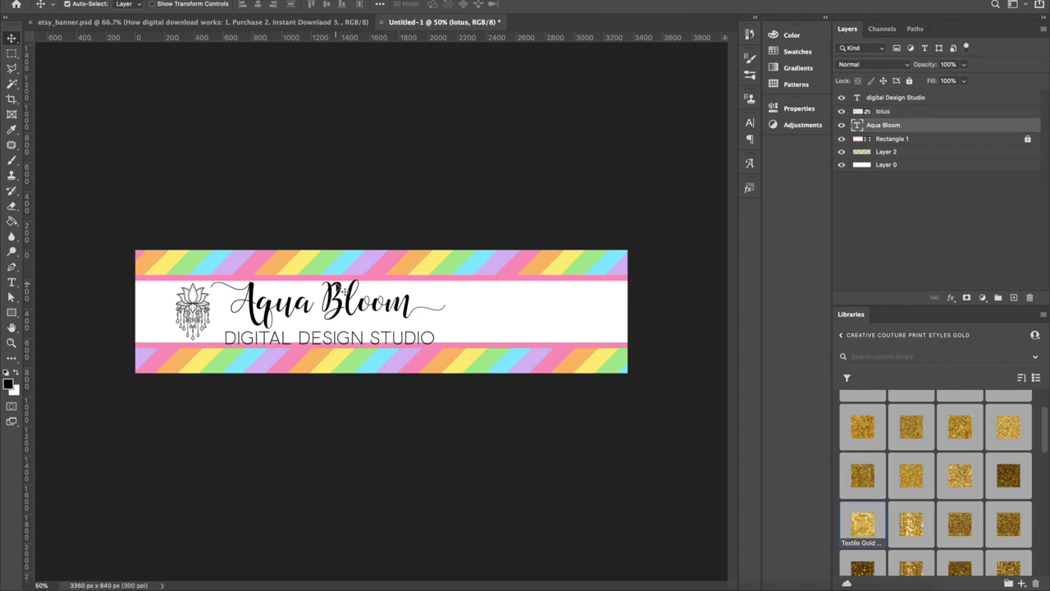
# Step: Add a Multiply-mode Drop Shadow to the Aqua Bloom layer style
pyautogui.doubleClick(953, 128)
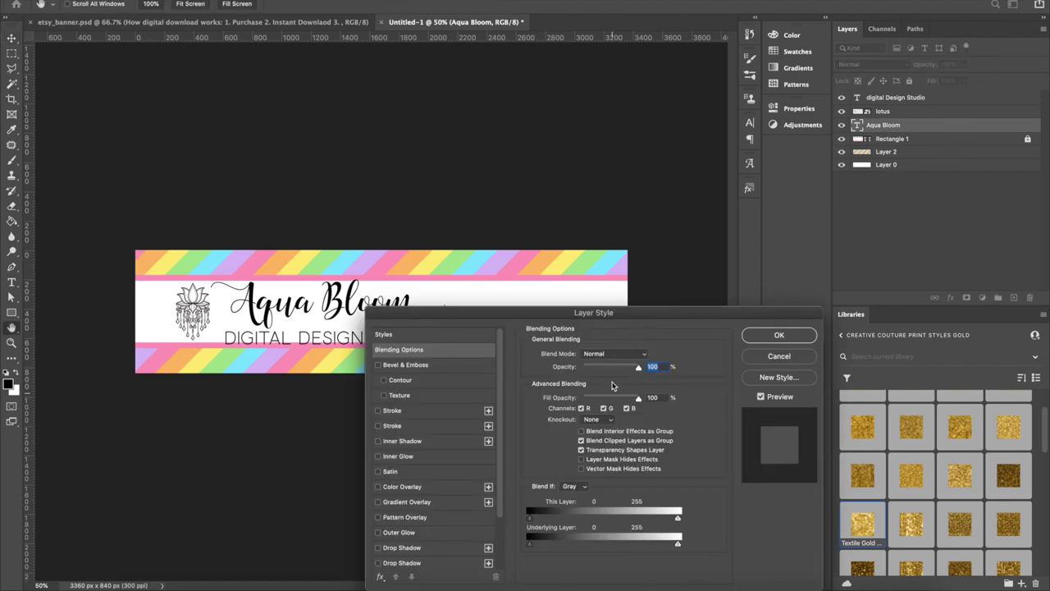
pyautogui.moveTo(592, 315); pyautogui.dragTo(596, 192)
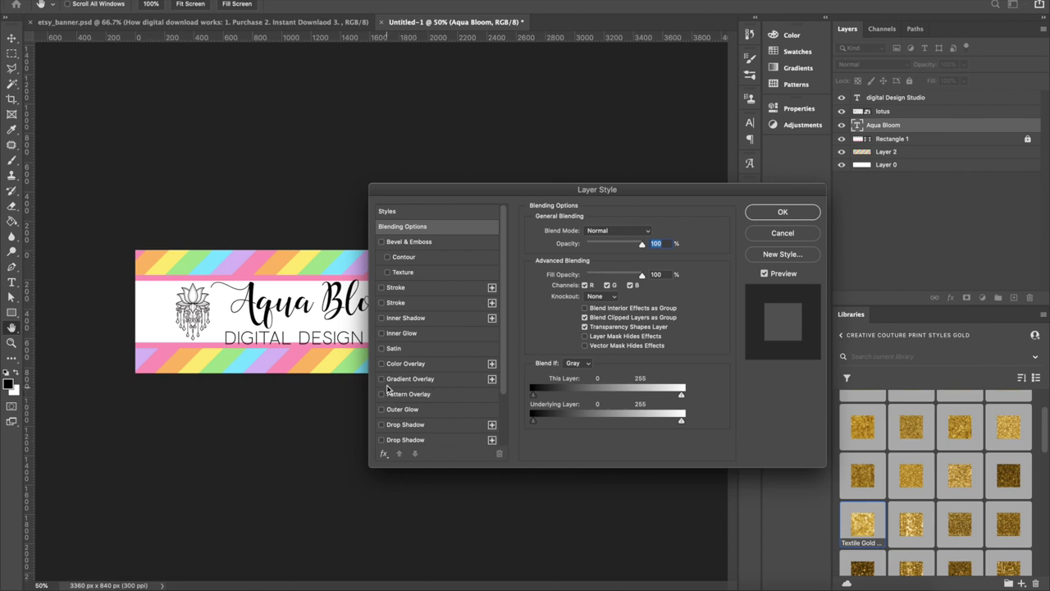
pyautogui.click(382, 426)
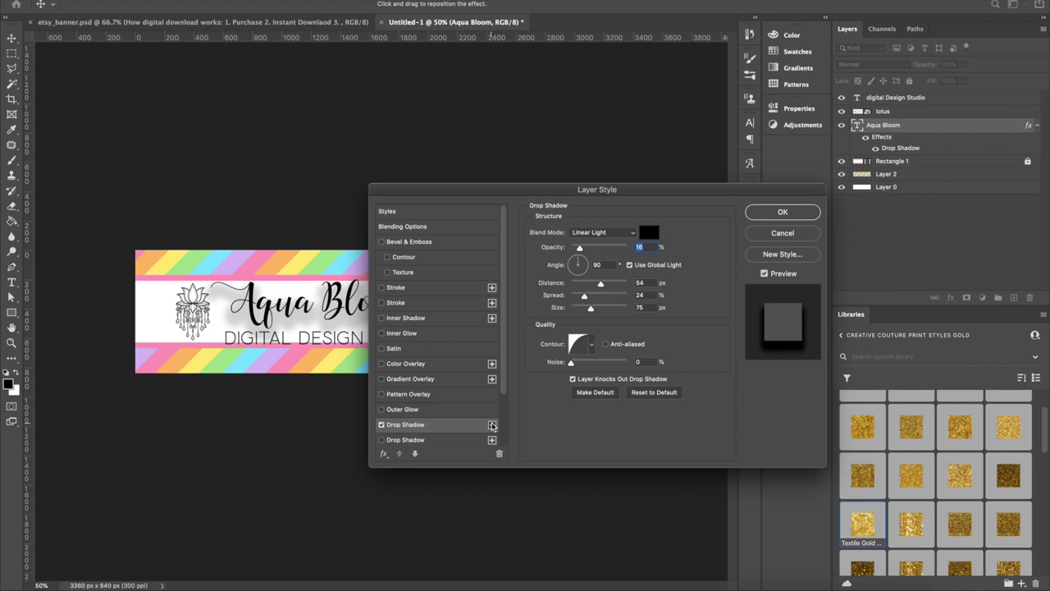
pyautogui.click(588, 233)
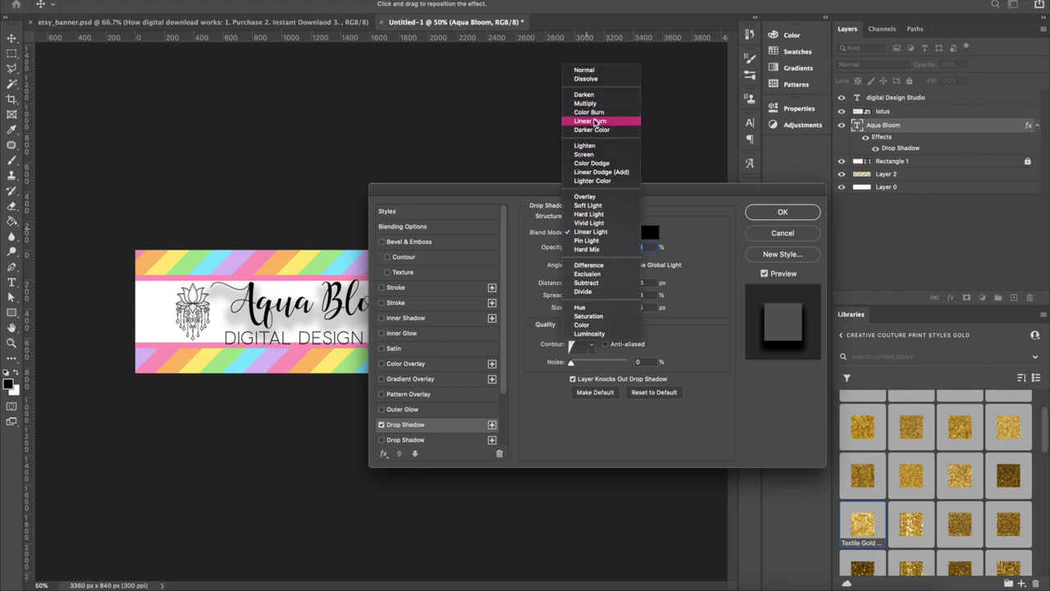
pyautogui.click(592, 104)
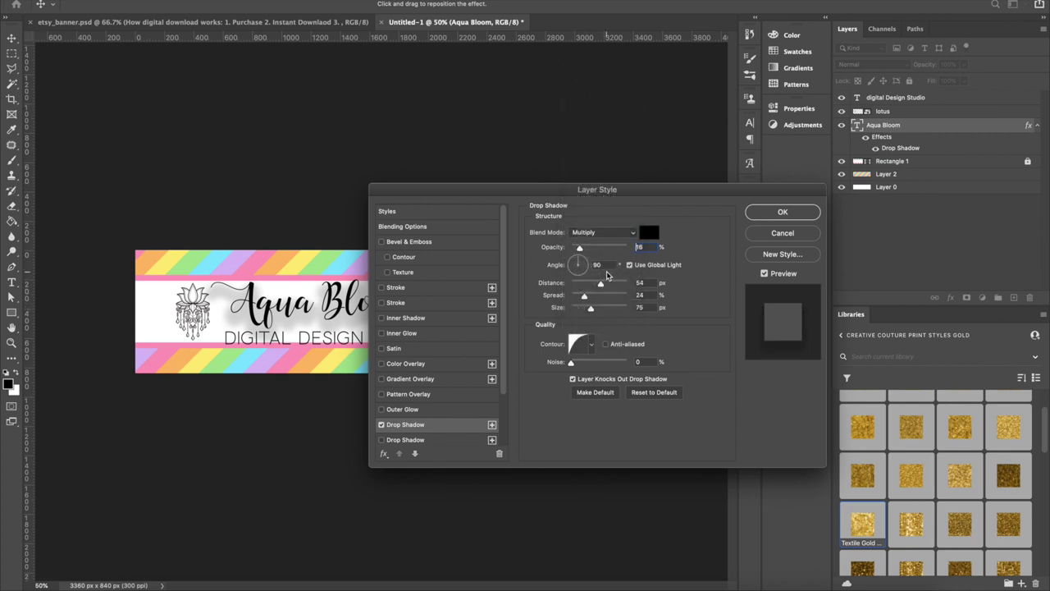
# Step: Tighten the shadow to 8 px size, 19 px distance, 13% opacity, and apply it
pyautogui.moveTo(538, 195); pyautogui.dragTo(674, 222)
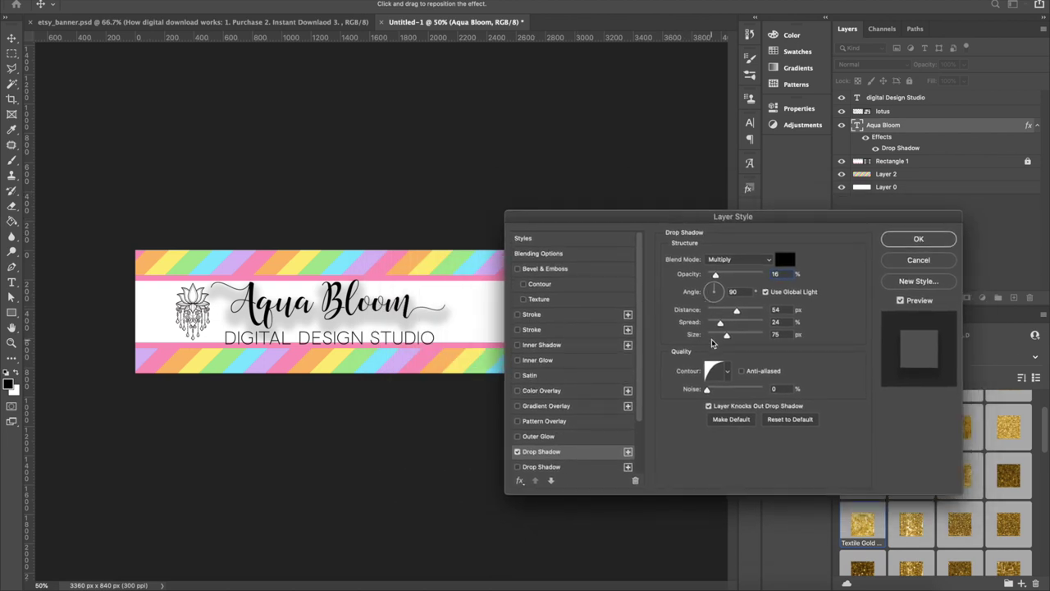
pyautogui.moveTo(727, 335); pyautogui.dragTo(712, 340)
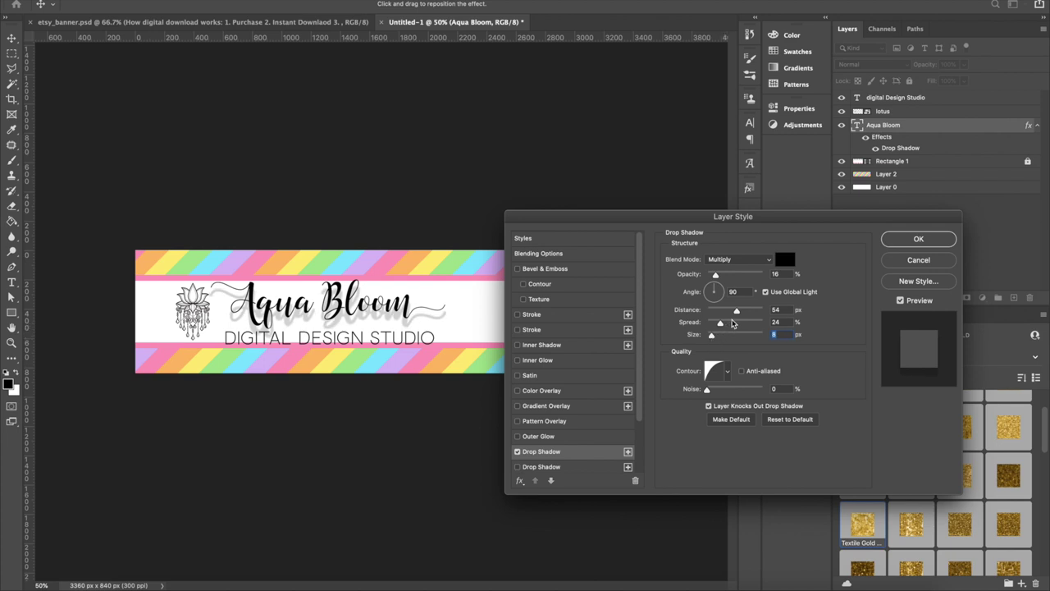
pyautogui.moveTo(737, 314); pyautogui.dragTo(720, 318)
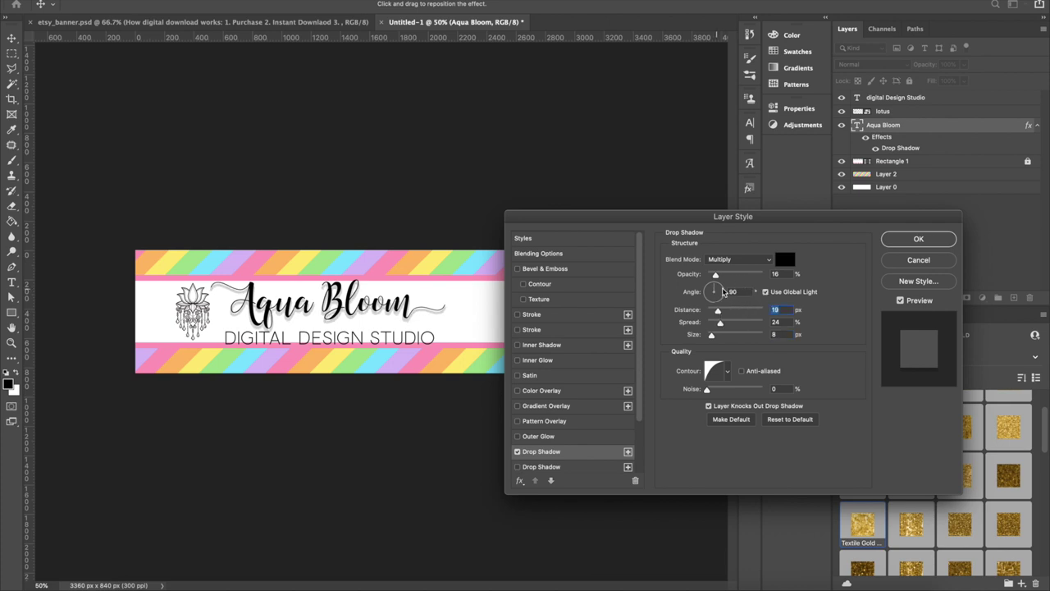
pyautogui.moveTo(714, 280); pyautogui.dragTo(714, 277)
pyautogui.click(902, 241)
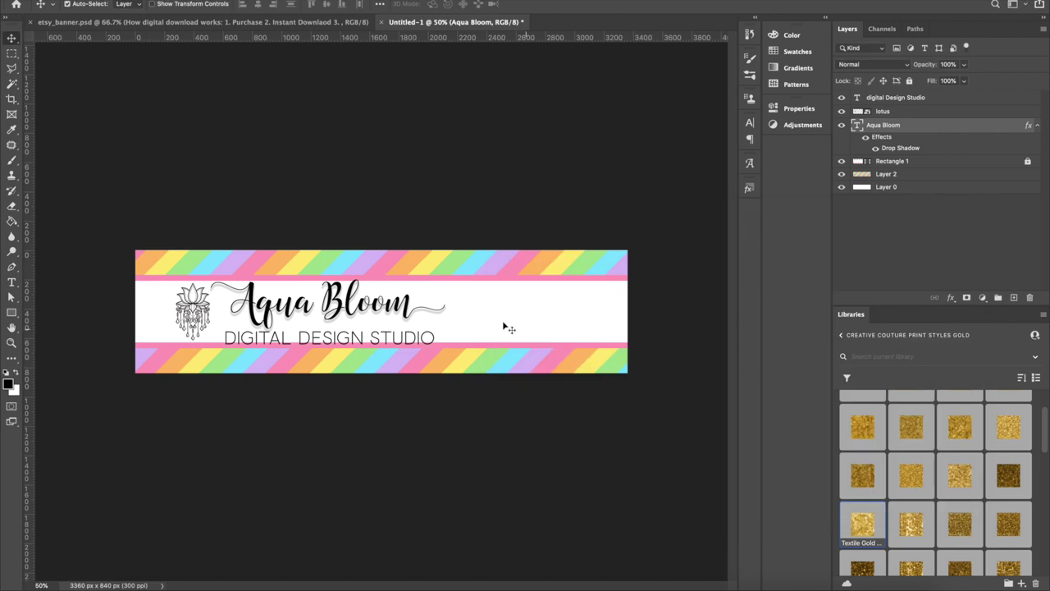
# Step: After checking the reference, unlock the Rectangle 1 band and bring up its layer styles
pyautogui.click(294, 25)
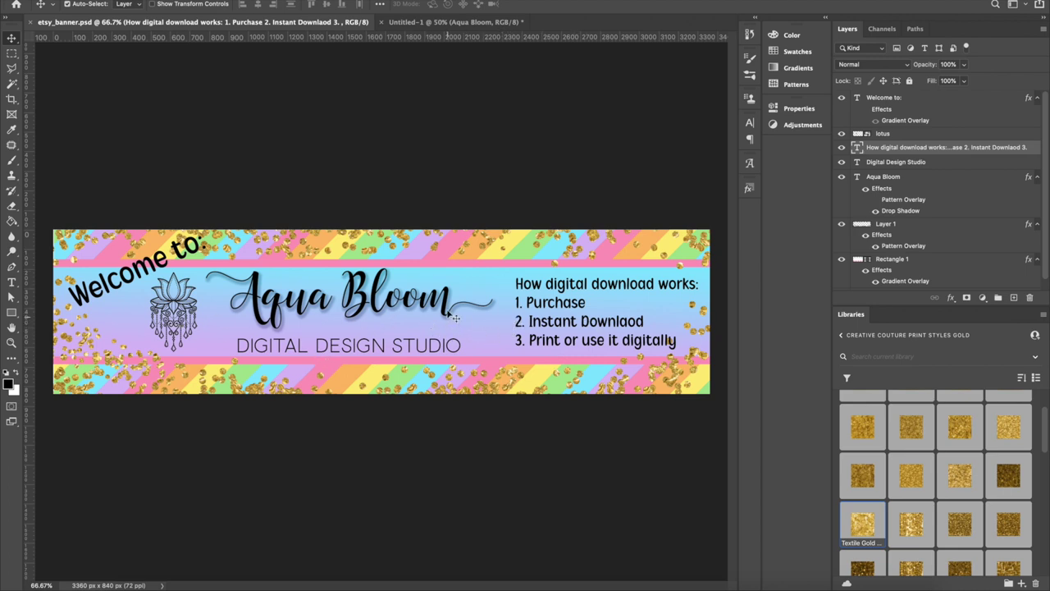
pyautogui.click(394, 23)
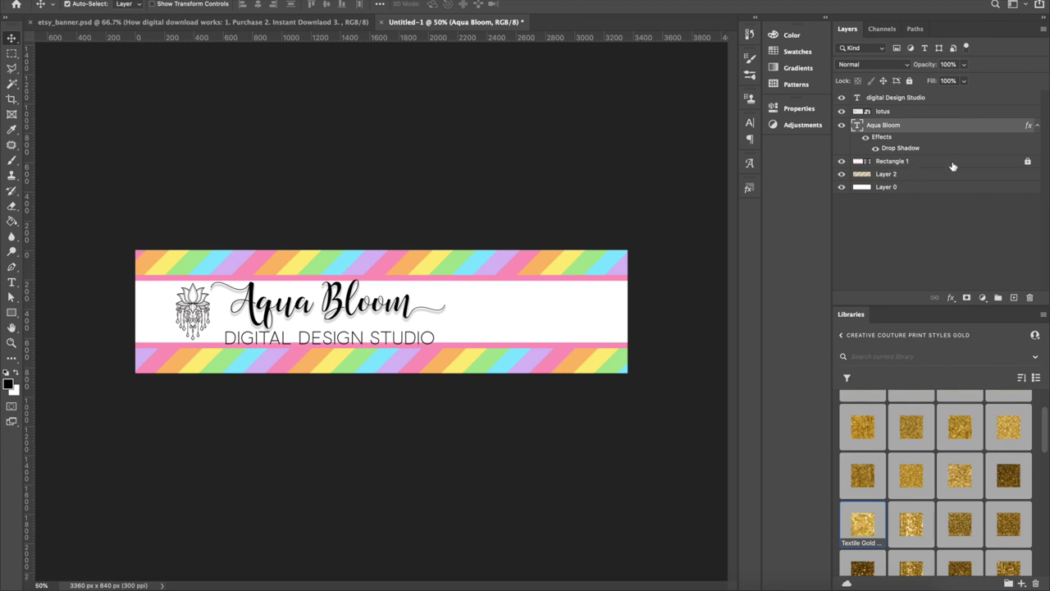
pyautogui.click(1025, 163)
pyautogui.doubleClick(977, 163)
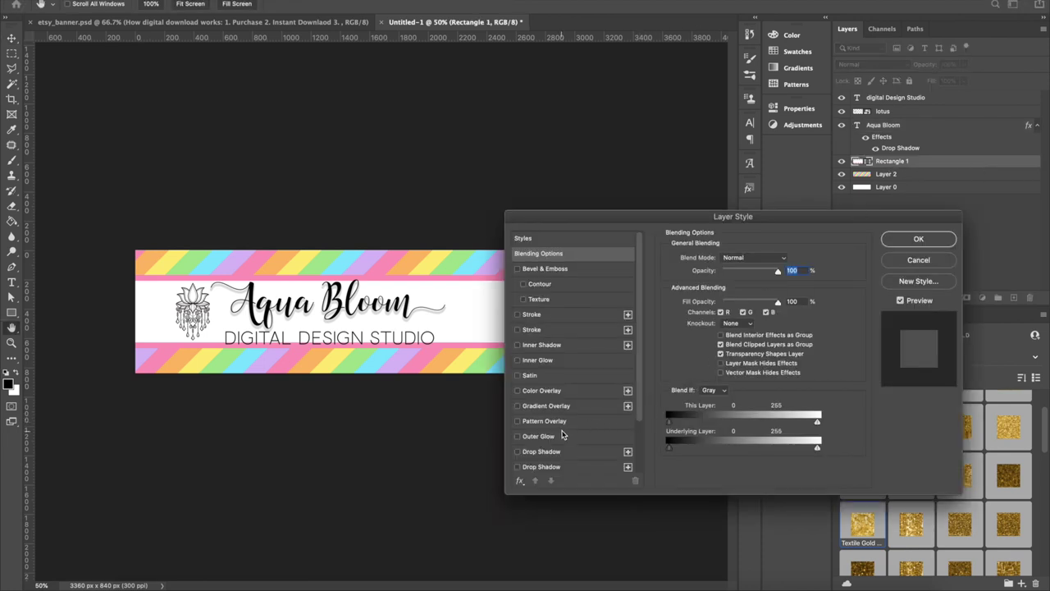
# Step: Give Rectangle 1 a blue-to-lavender linear Gradient Overlay at -92° and 160% scale
pyautogui.click(518, 406)
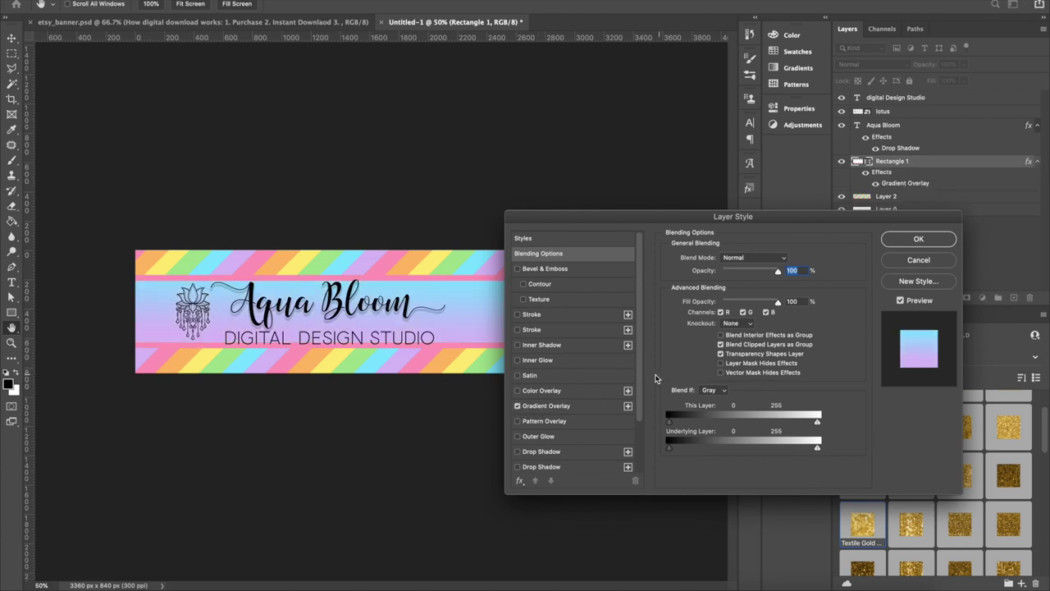
pyautogui.click(561, 406)
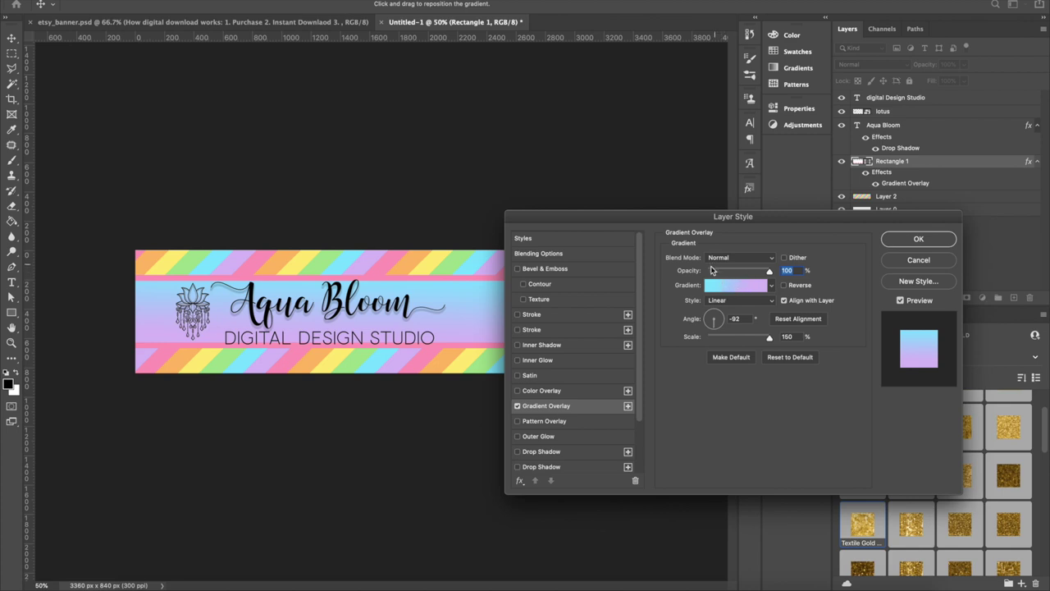
pyautogui.click(742, 289)
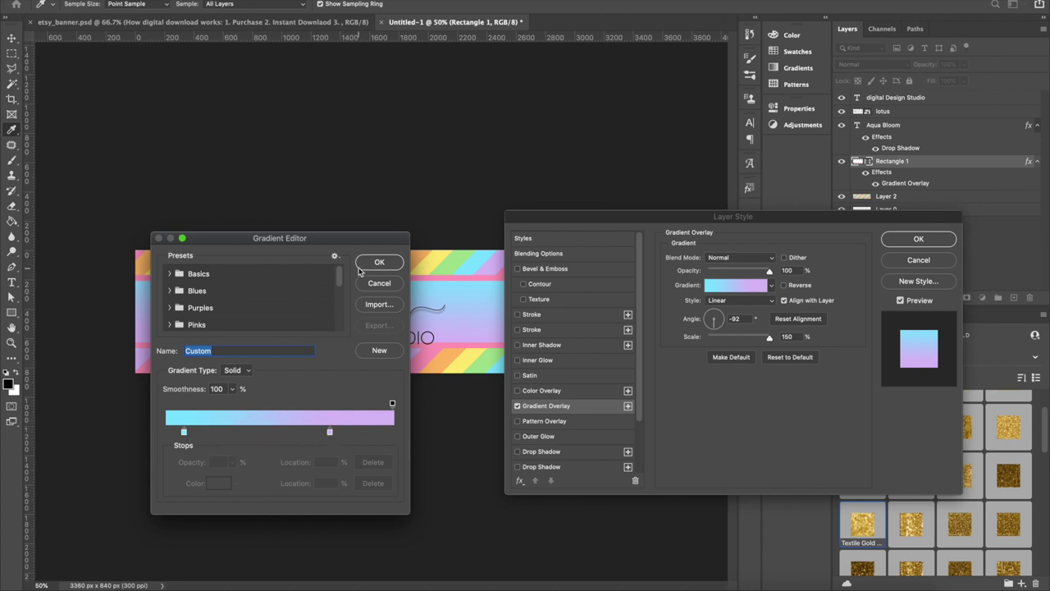
pyautogui.click(378, 284)
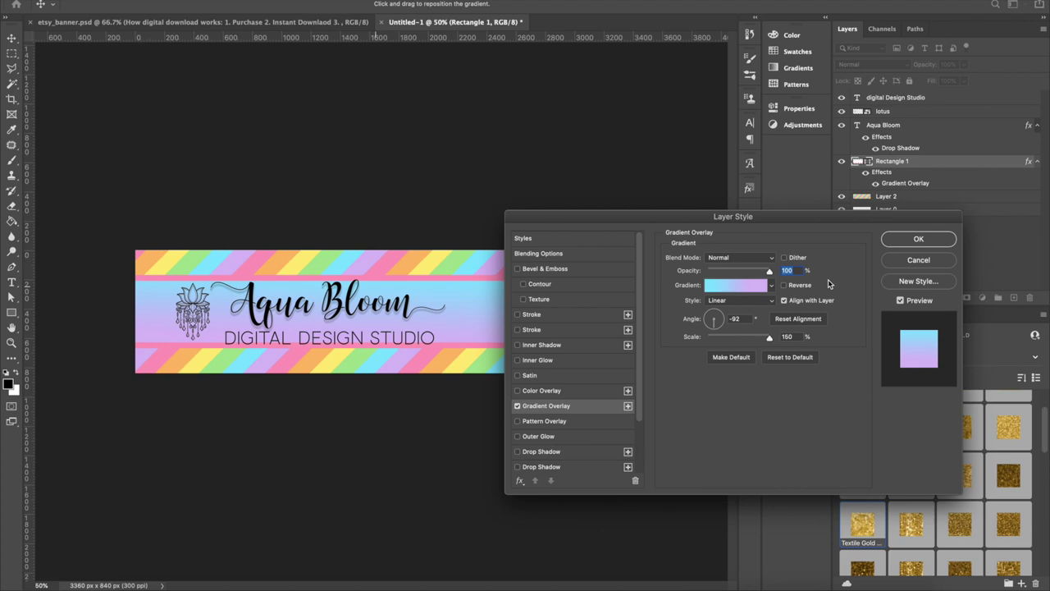
pyautogui.click(918, 241)
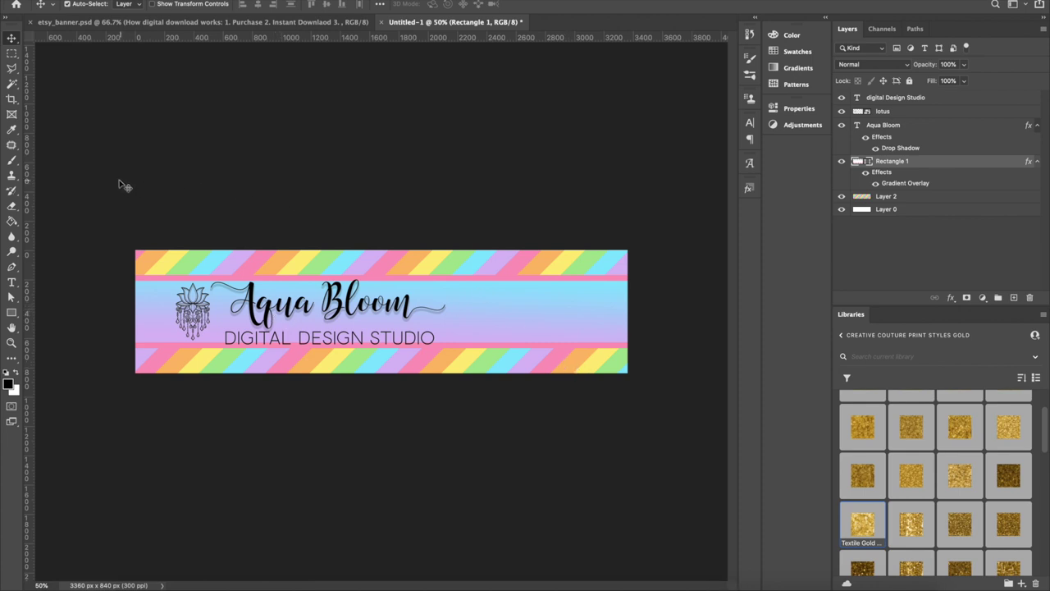
# Step: Delete the long placeholder paragraph text layer
pyautogui.click(12, 282)
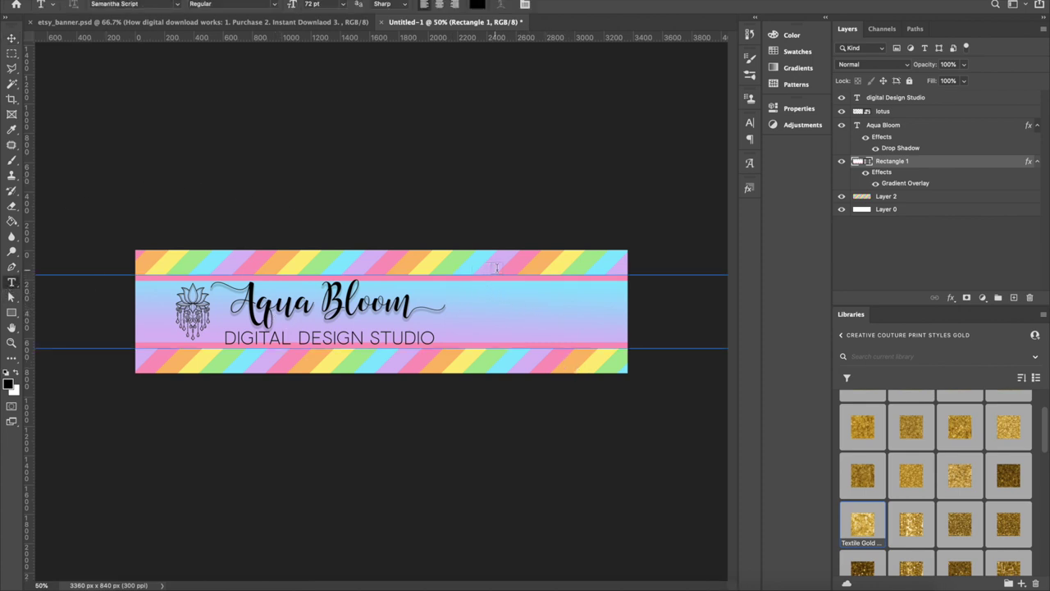
pyautogui.click(503, 316)
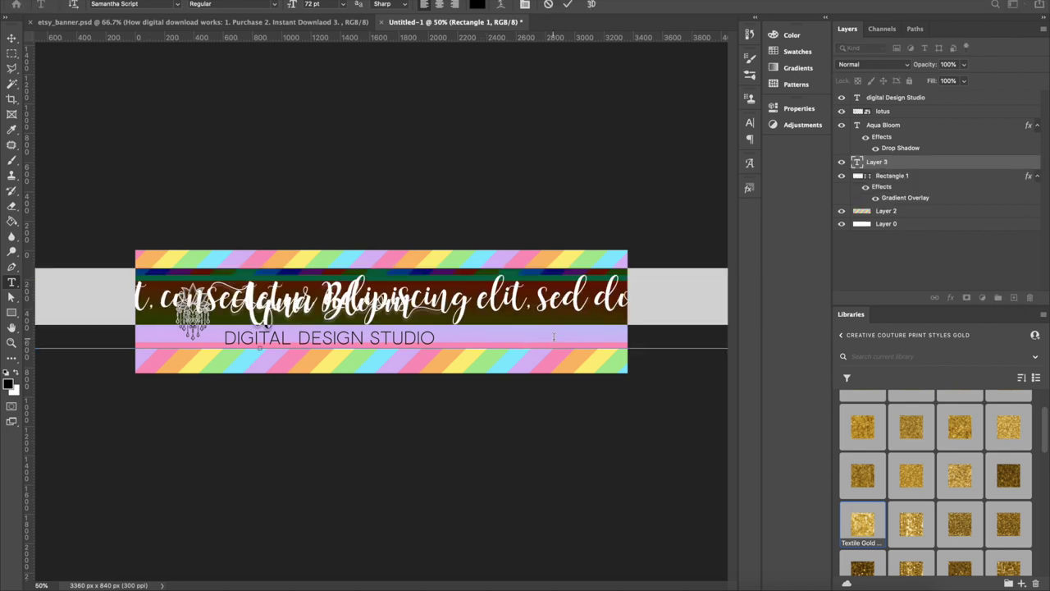
pyautogui.press('BackSpace')
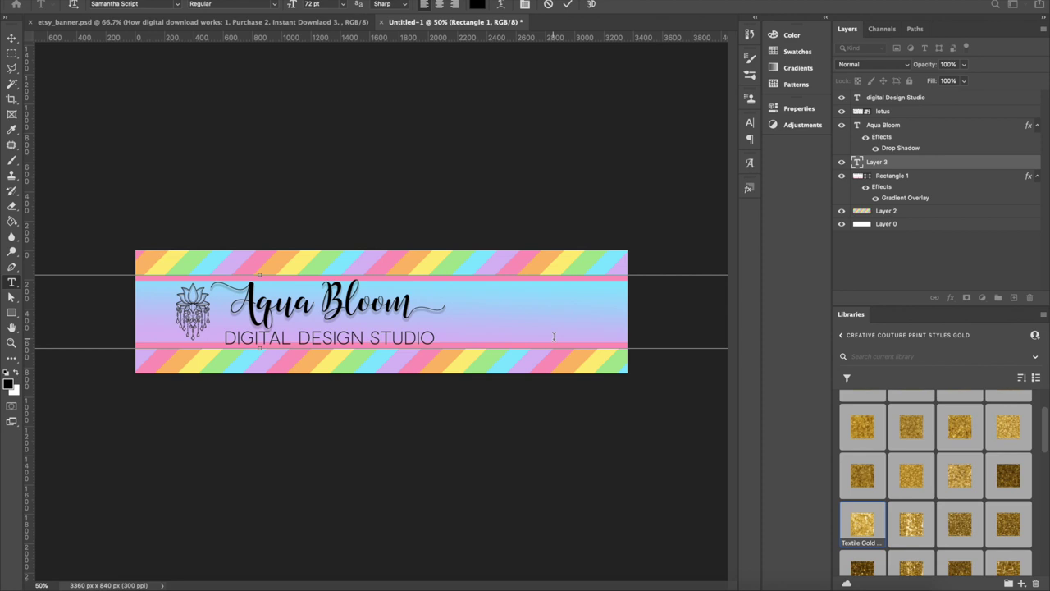
pyautogui.hotkey('ctrl', 'z')
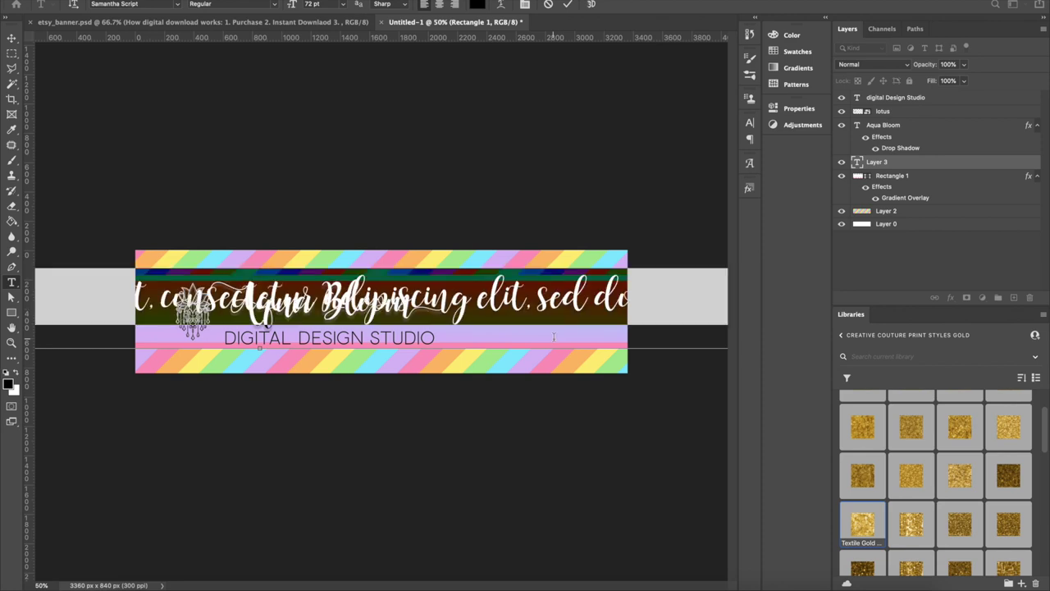
pyautogui.click(878, 165)
pyautogui.click(1028, 298)
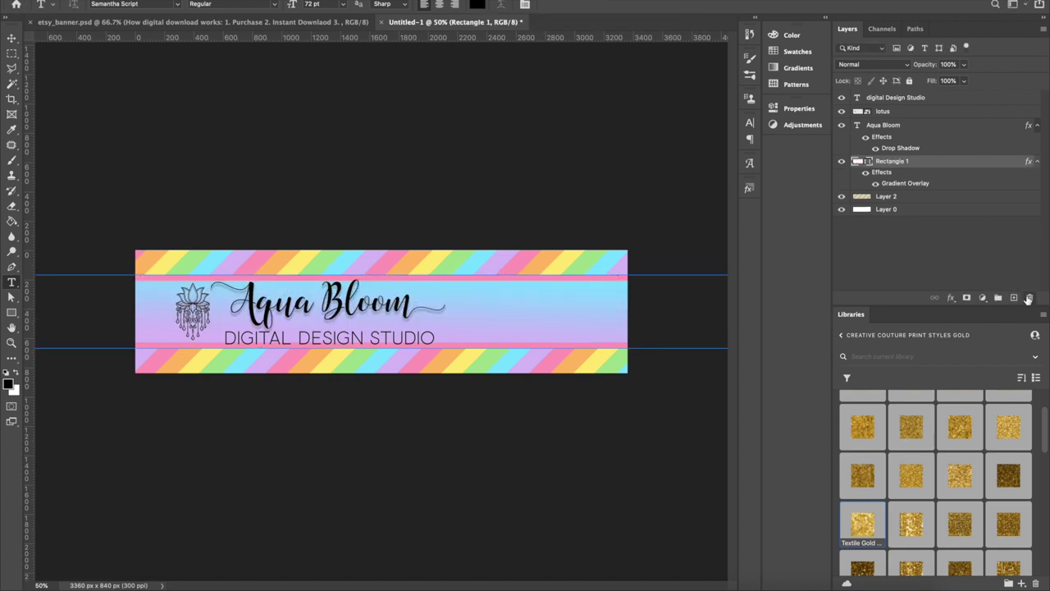
# Step: Create a new layer above Rectangle 1 and add a Lorem Ipsum text line on the band
pyautogui.click(12, 38)
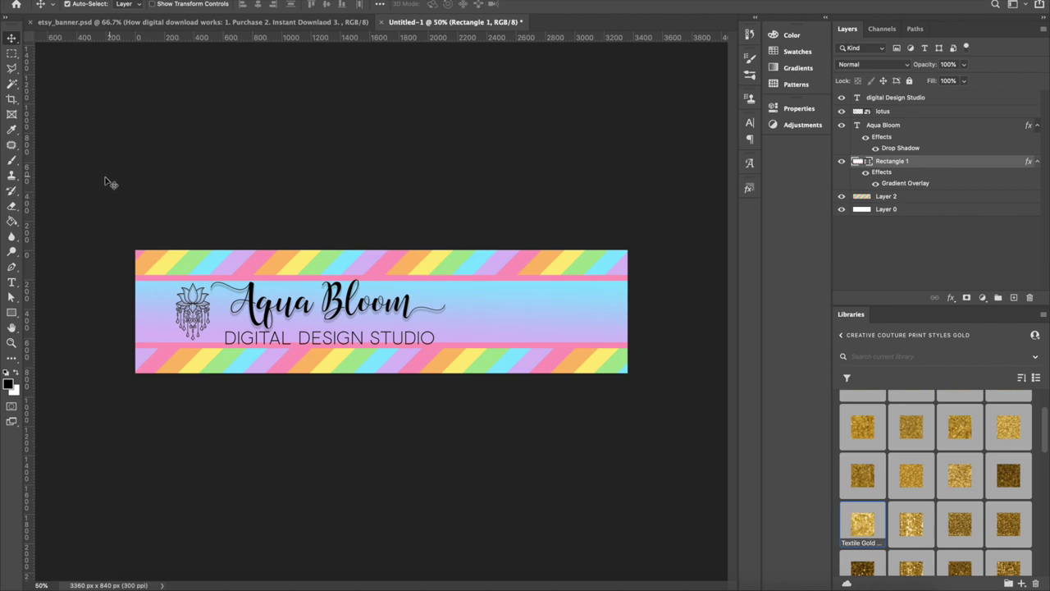
pyautogui.click(13, 282)
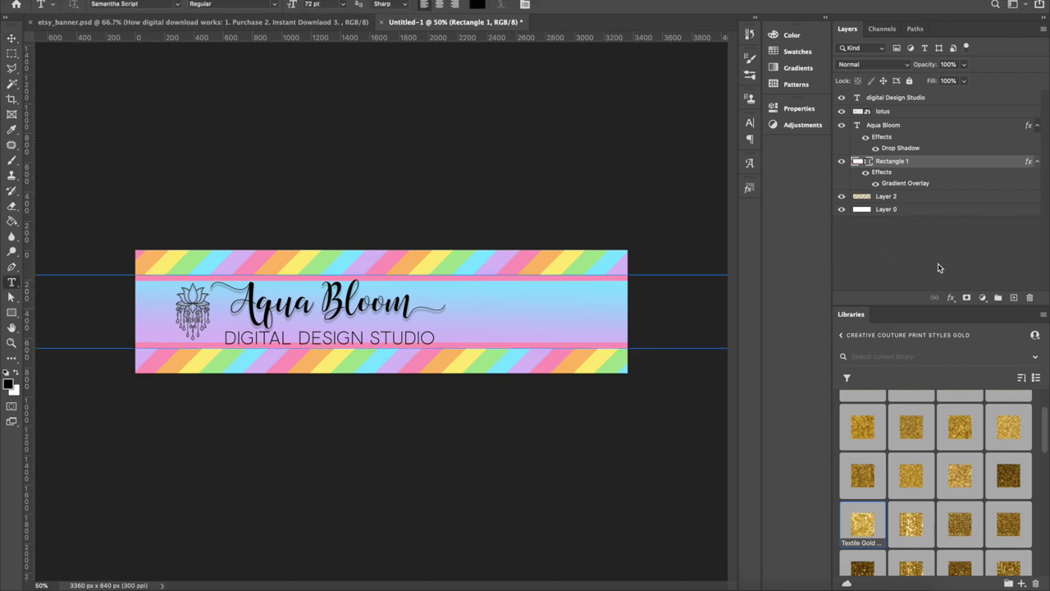
pyautogui.click(1014, 297)
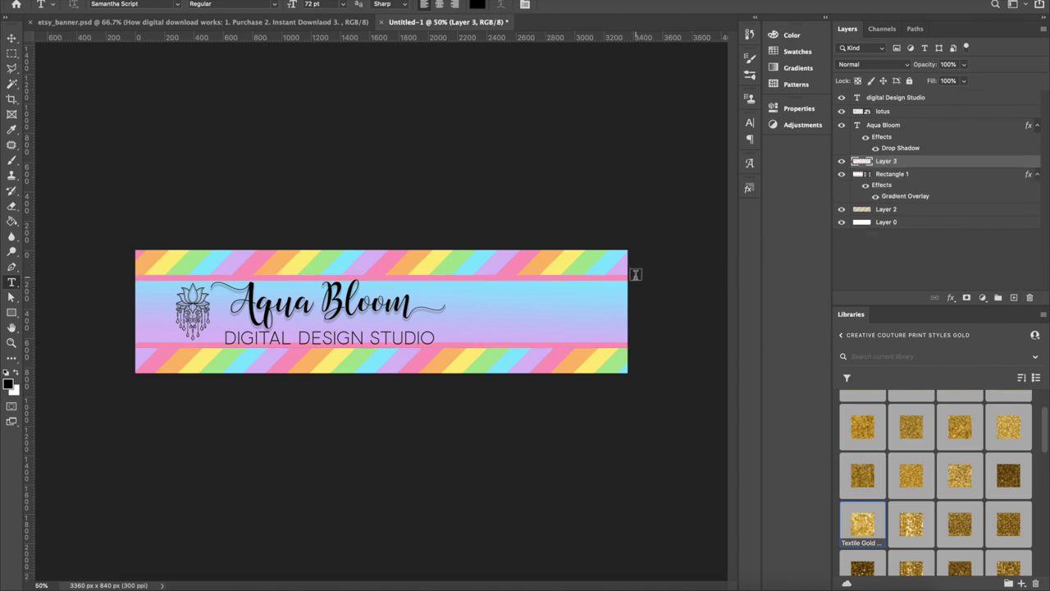
pyautogui.click(488, 306)
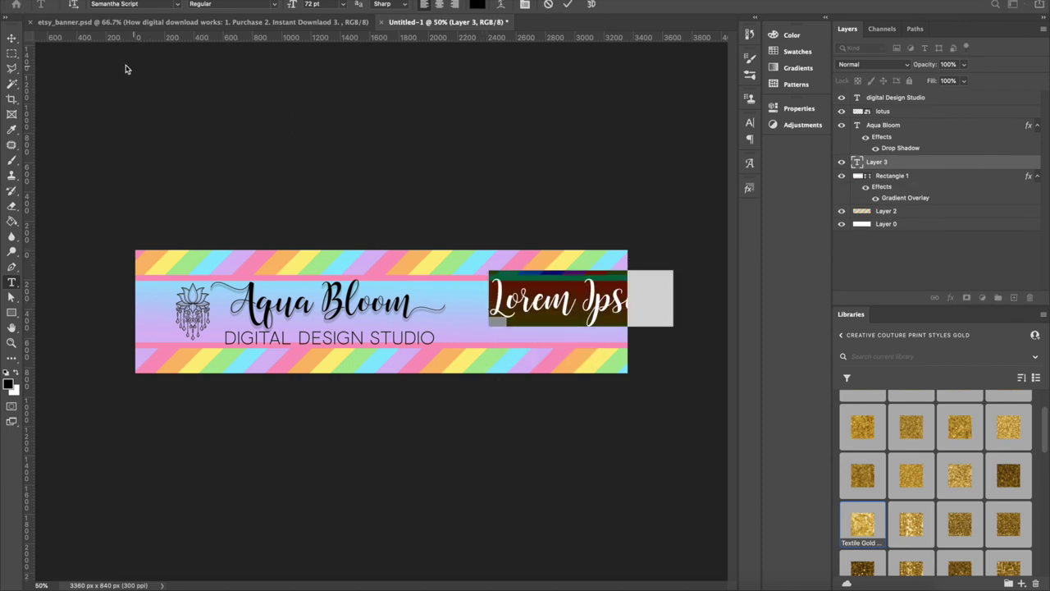
pyautogui.click(13, 38)
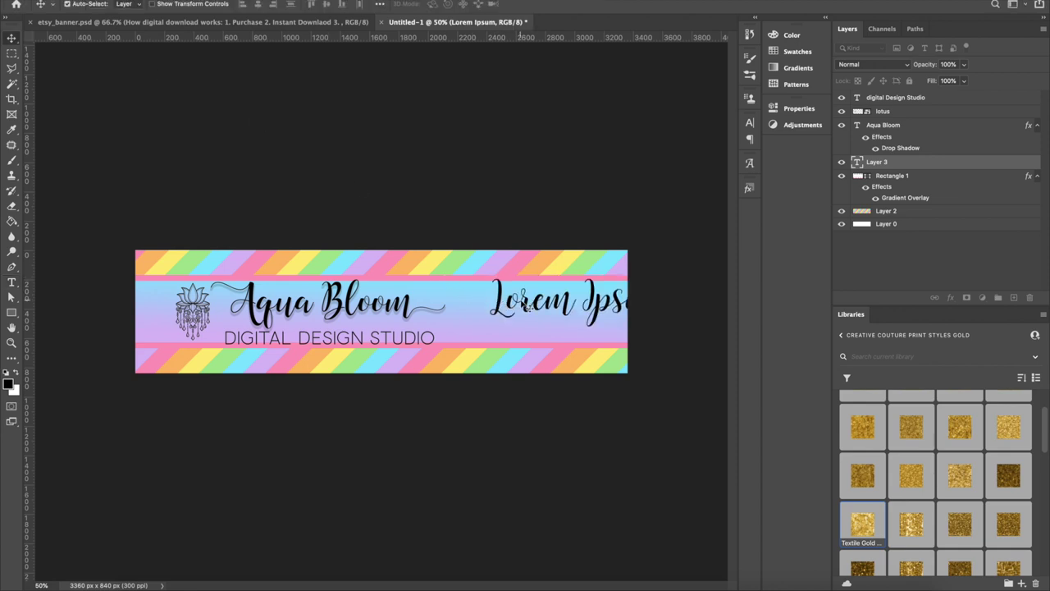
# Step: Move Lorem Ipsum beside Aqua Bloom and select its text for editing
pyautogui.moveTo(524, 303); pyautogui.dragTo(439, 294)
pyautogui.doubleClick(442, 294)
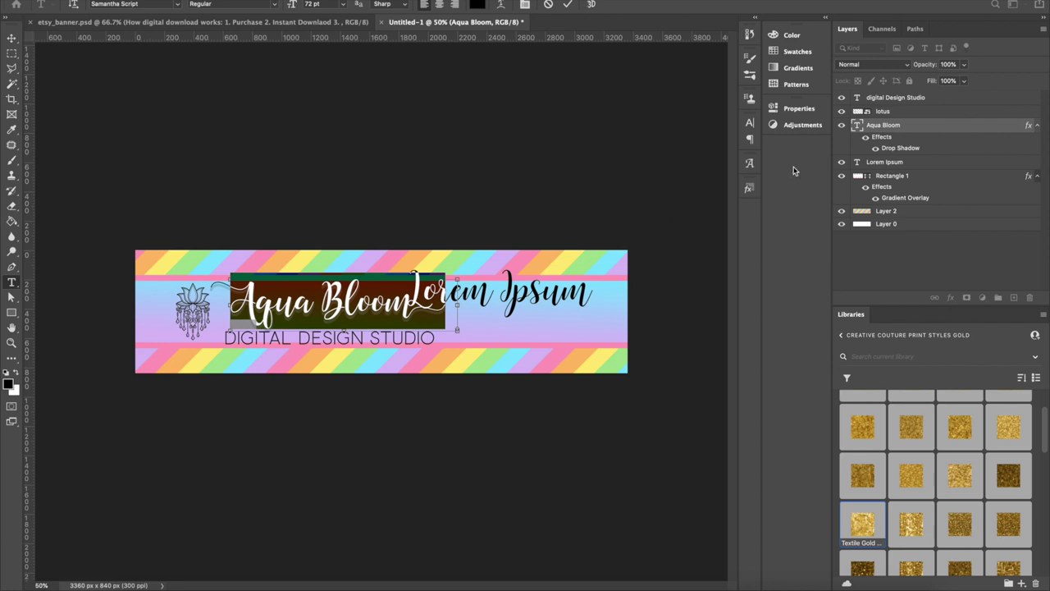
pyautogui.click(884, 163)
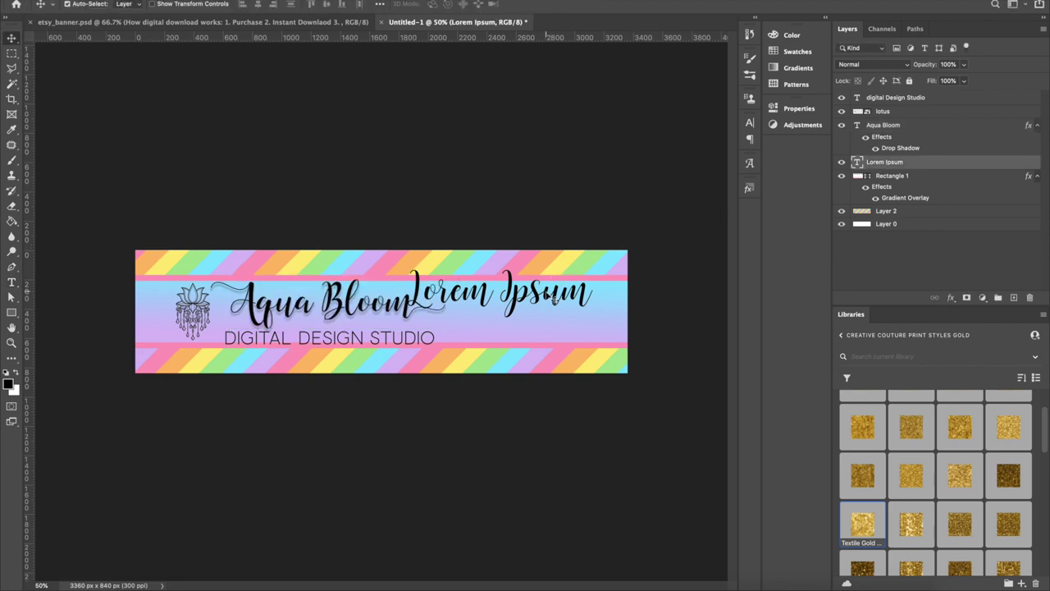
pyautogui.doubleClick(546, 294)
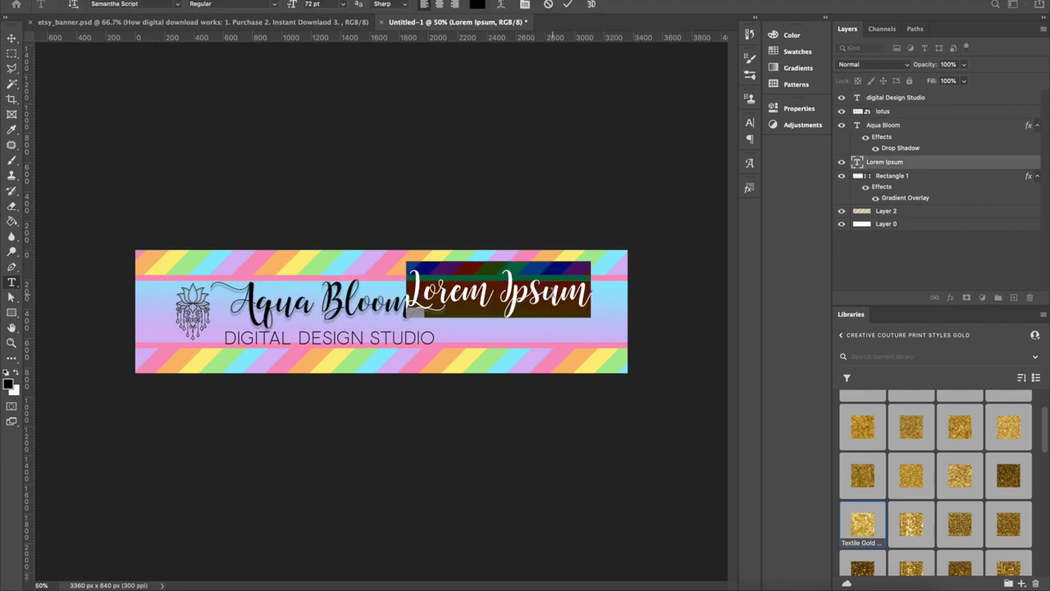
# Step: Switch the Lorem Ipsum line to Cute Oscars and cut its text down to 'How'
pyautogui.click(178, 5)
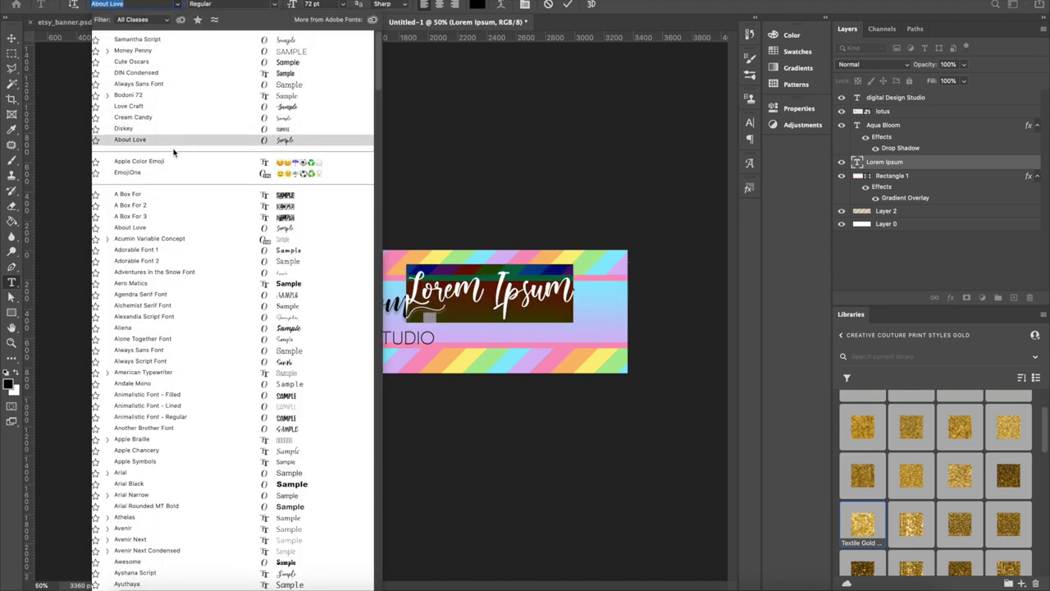
pyautogui.click(131, 63)
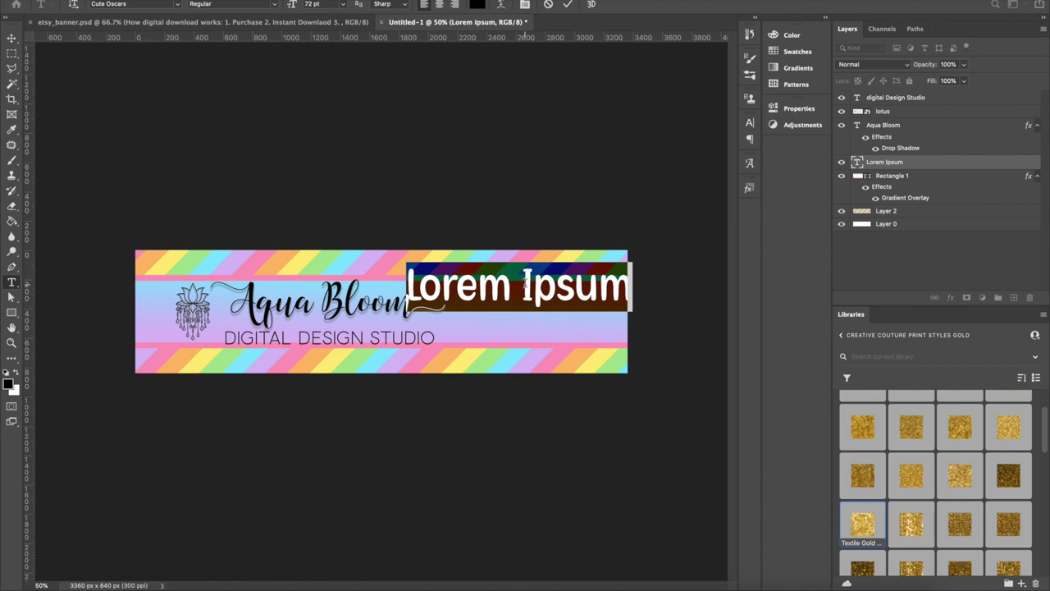
pyautogui.write('How')
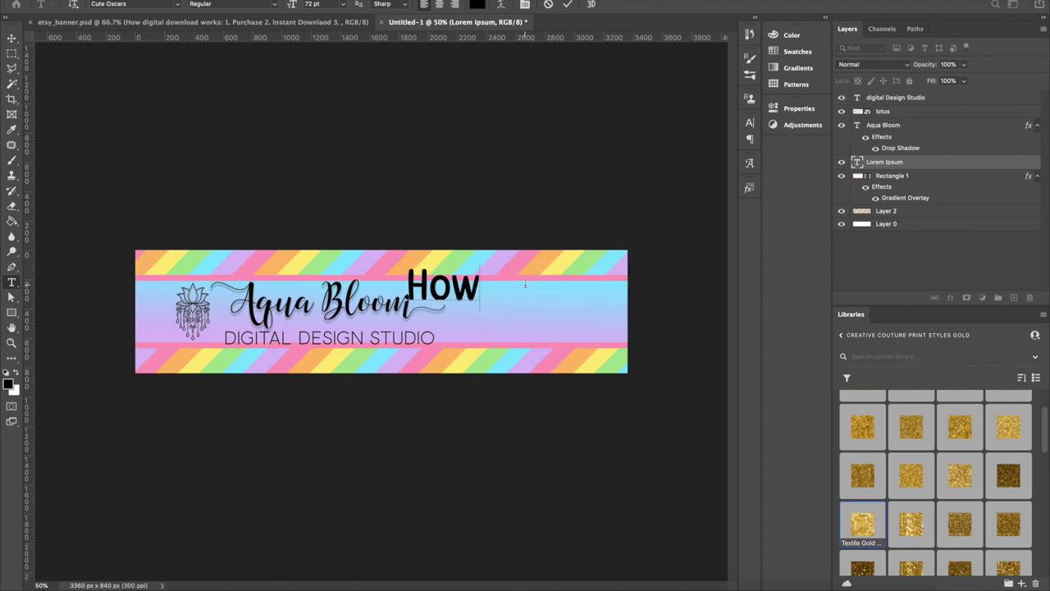
pyautogui.write(' to orde')
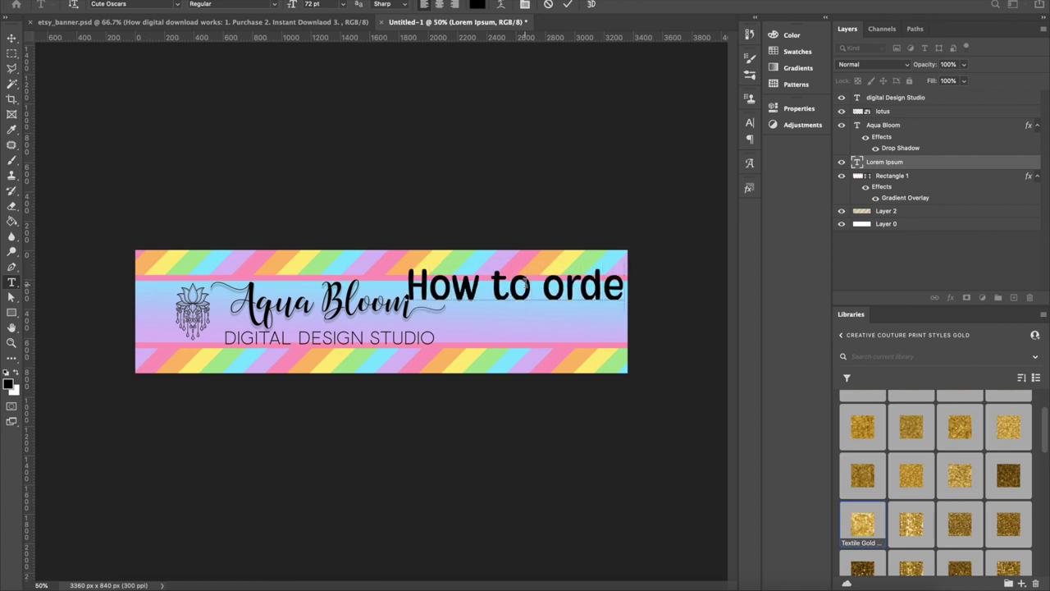
pyautogui.press('BackSpace')
pyautogui.press('BackSpace')
pyautogui.press('BackSpace')
pyautogui.press('BackSpace')
pyautogui.press('BackSpace')
pyautogui.press('BackSpace')
pyautogui.press('BackSpace')
pyautogui.press('BackSpace')
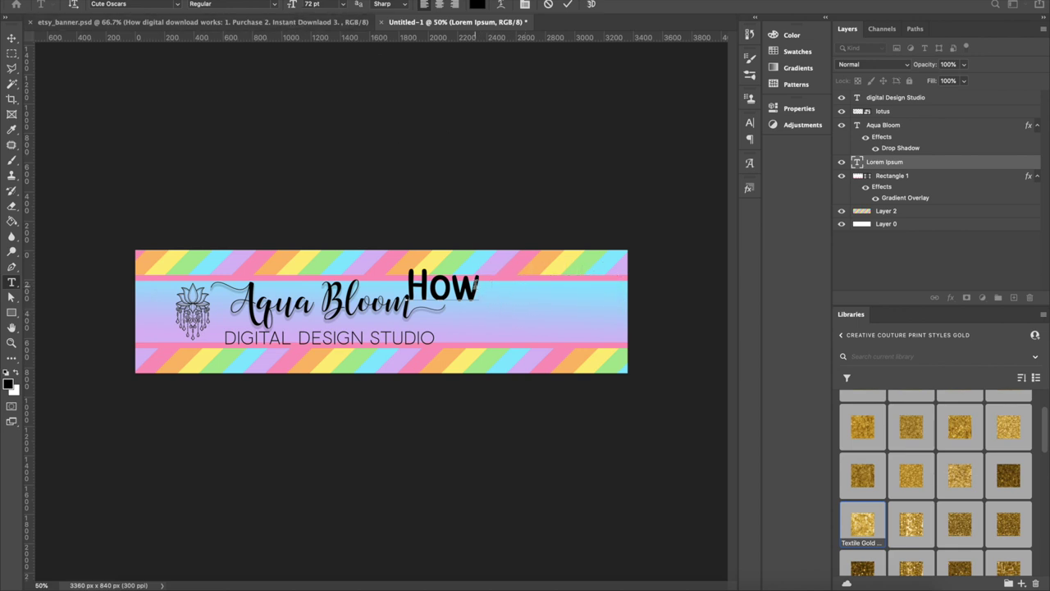
pyautogui.hotkey('shift', 'Left')
pyautogui.hotkey('shift', 'Left')
pyautogui.hotkey('shift', 'Left')
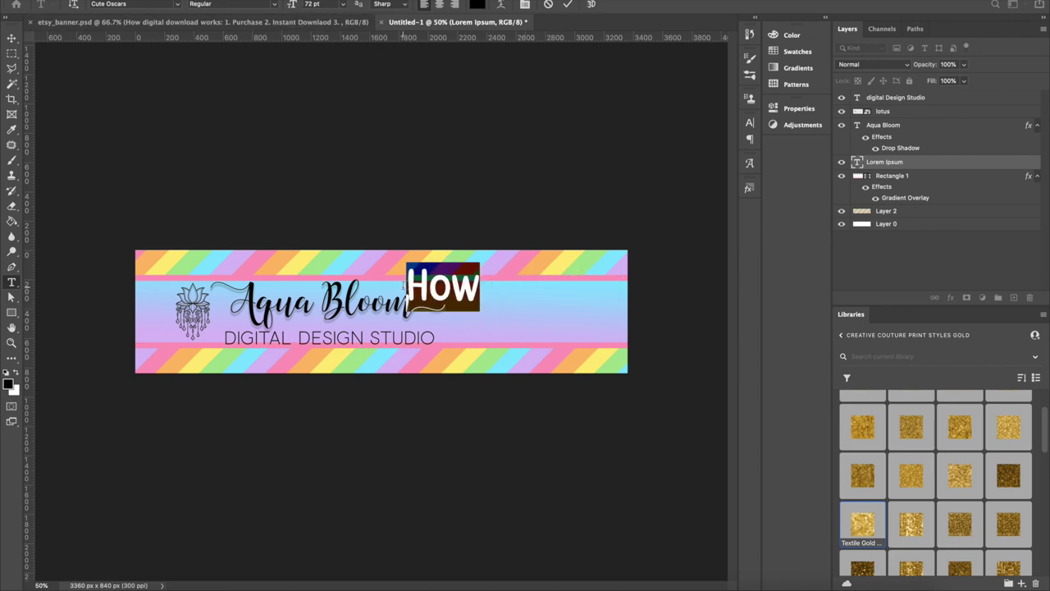
# Step: Set 'How' to 30 pt, commit it, and try nudging it right on the canvas
pyautogui.click(343, 4)
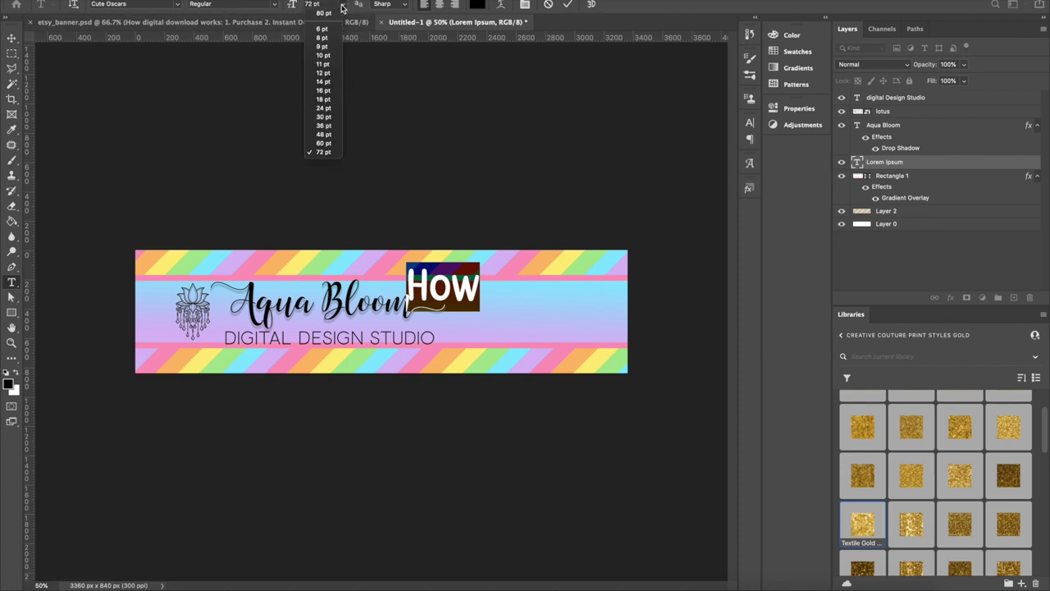
pyautogui.click(322, 126)
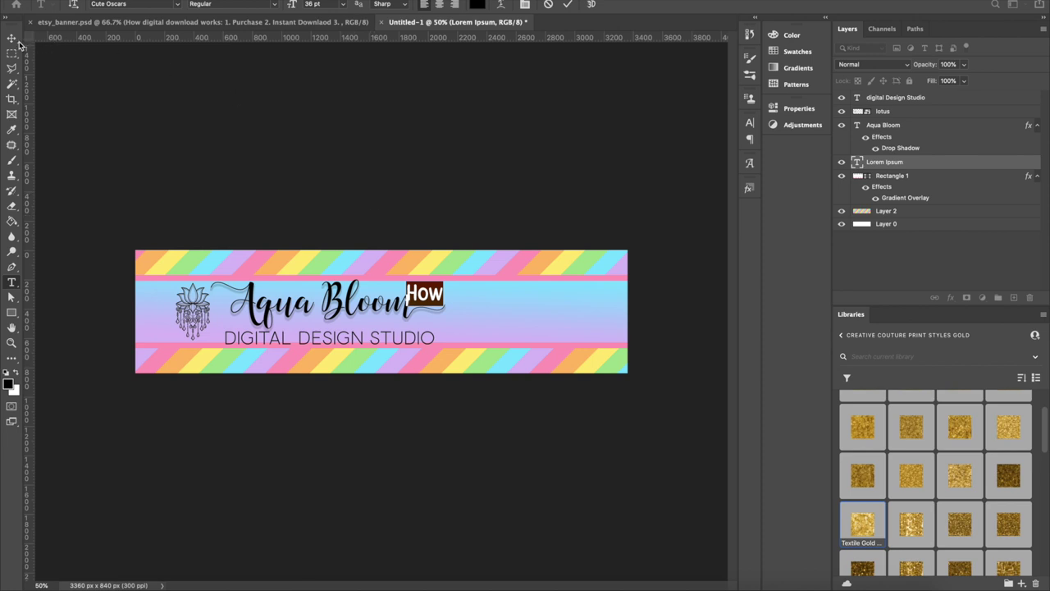
pyautogui.click(342, 5)
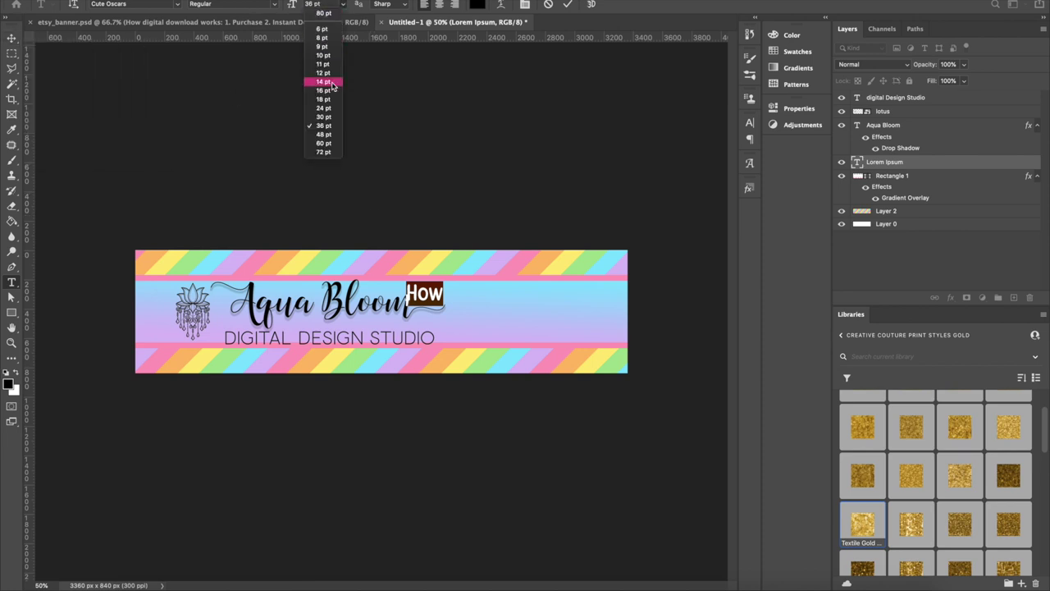
pyautogui.click(325, 116)
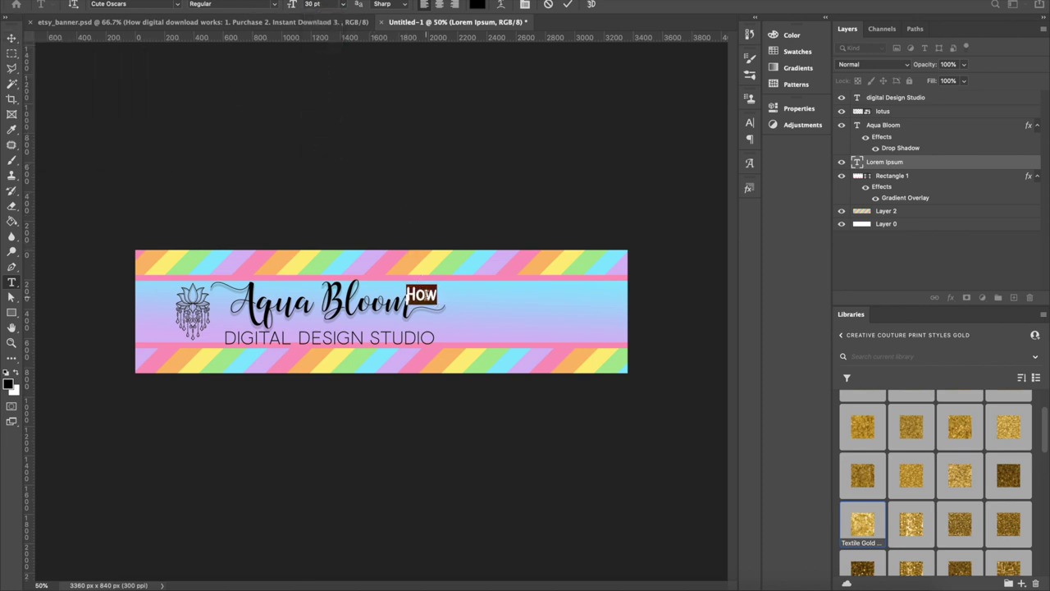
pyautogui.click(11, 38)
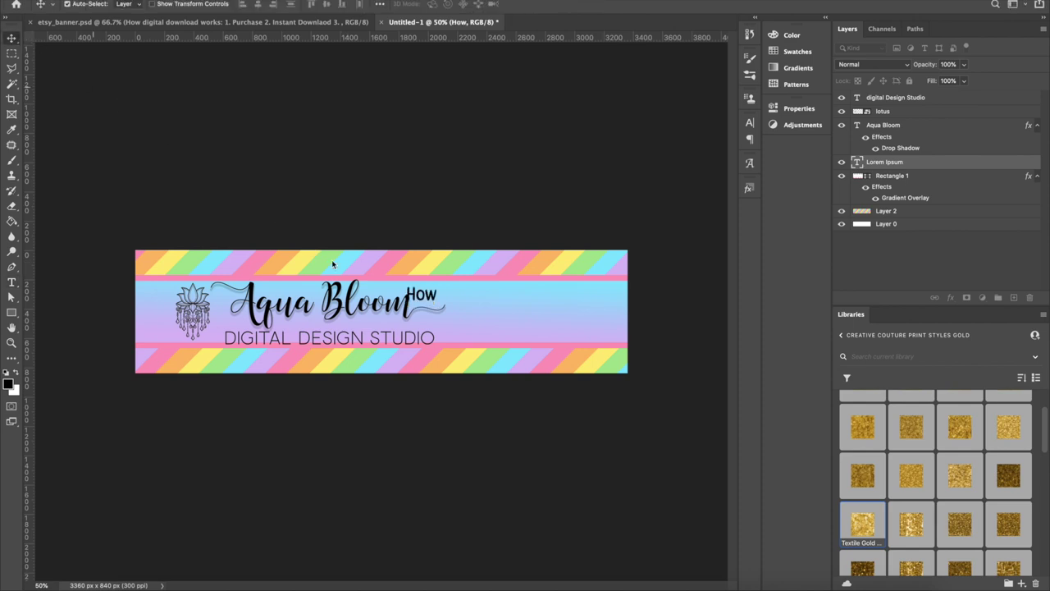
pyautogui.click(432, 301)
pyautogui.moveTo(432, 301)
pyautogui.mouseDown()
pyautogui.moveTo(443, 279)
pyautogui.moveTo(441, 302)
pyautogui.mouseUp()
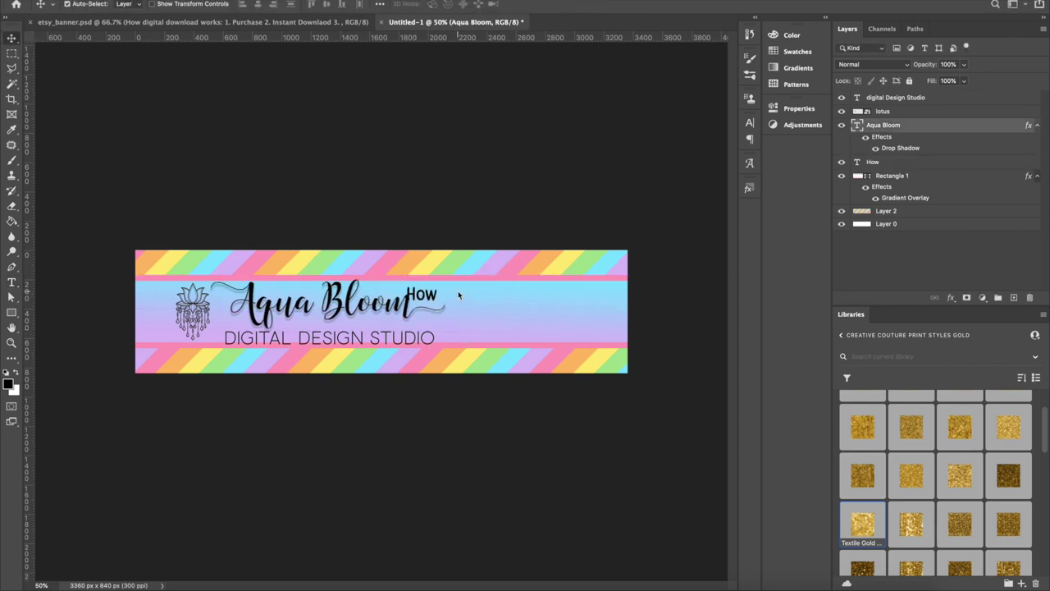
# Step: Lock the Aqua Bloom layer and drag 'How' to the right of the title
pyautogui.click(888, 164)
pyautogui.moveTo(427, 294); pyautogui.dragTo(451, 289)
pyautogui.press('super+z')
pyautogui.click(909, 80)
pyautogui.moveTo(427, 296); pyautogui.dragTo(484, 291)
# Step: Fine-tune the position of 'How' beside Aqua Bloom
pyautogui.doubleClick(484, 291)
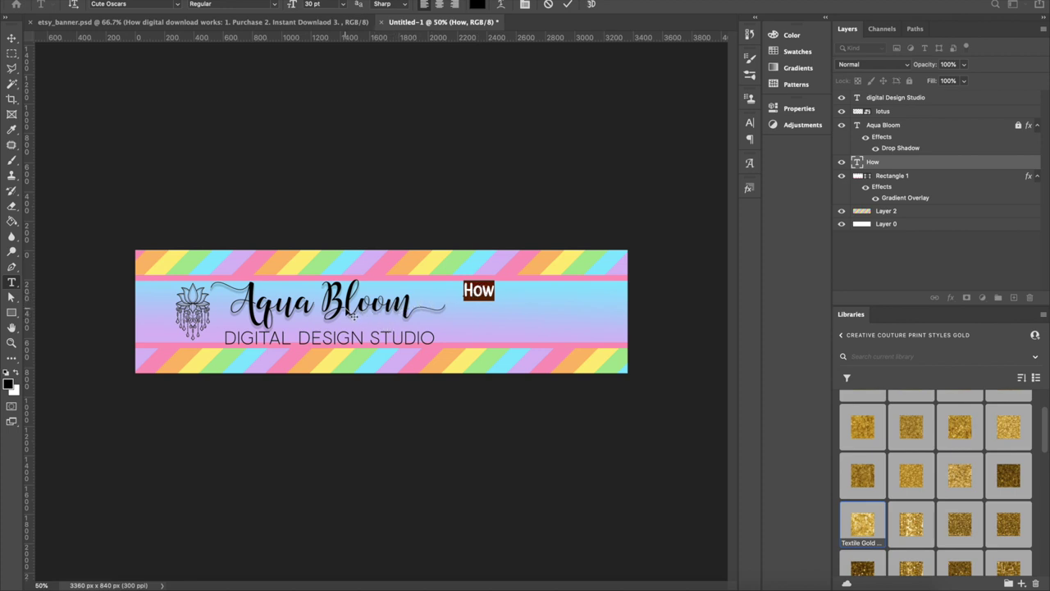
pyautogui.hotkey('ctrl', 'Return')
pyautogui.press('v')
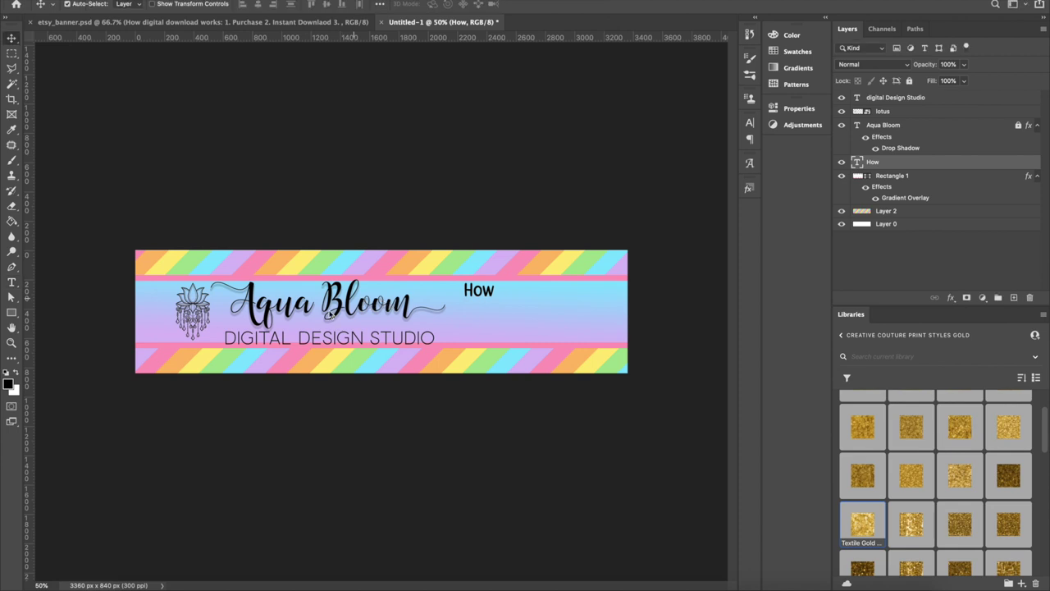
pyautogui.moveTo(486, 297); pyautogui.dragTo(484, 294)
# Step: Compare against the etsy_banner.psd reference and place the text cursor after 'How'
pyautogui.doubleClick(481, 292)
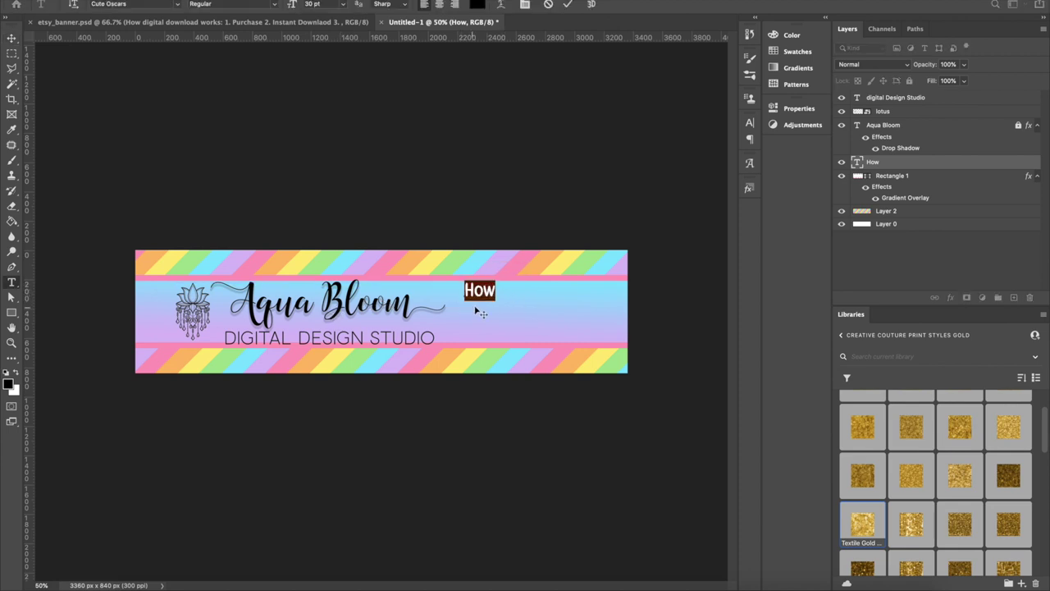
pyautogui.click(287, 25)
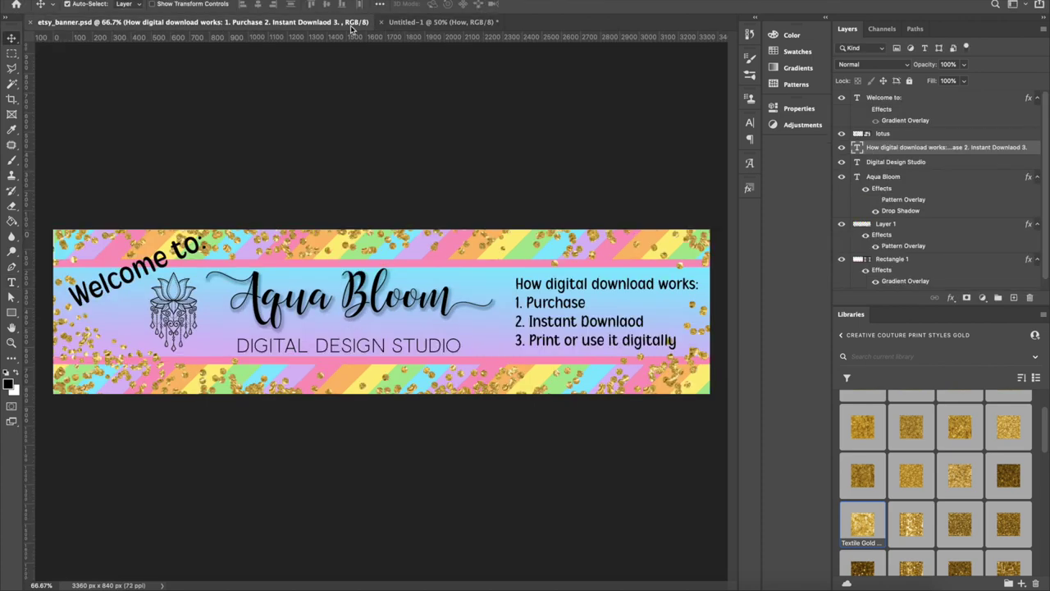
pyautogui.click(455, 23)
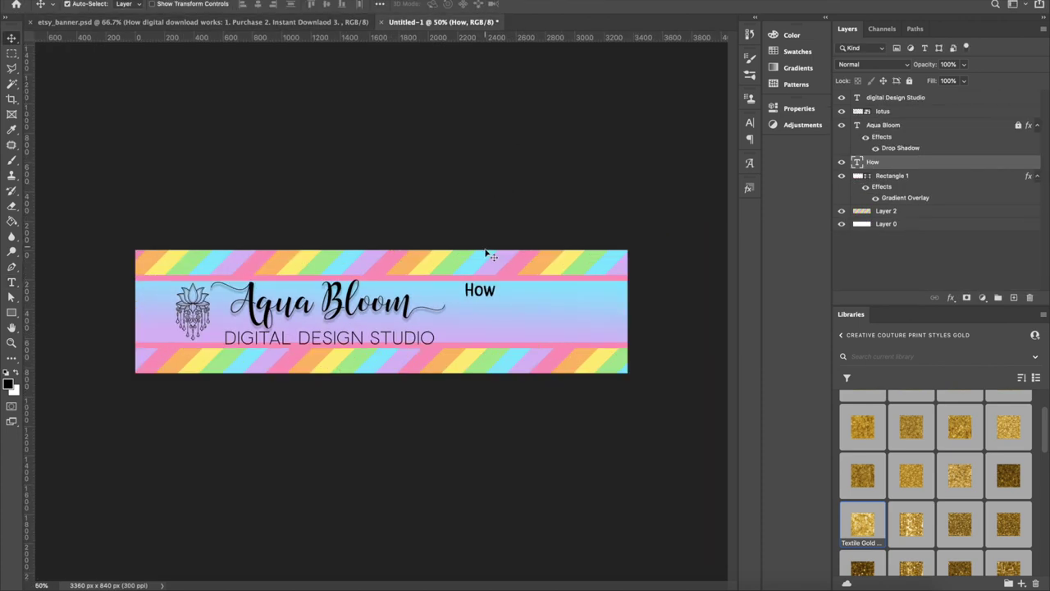
pyautogui.doubleClick(491, 294)
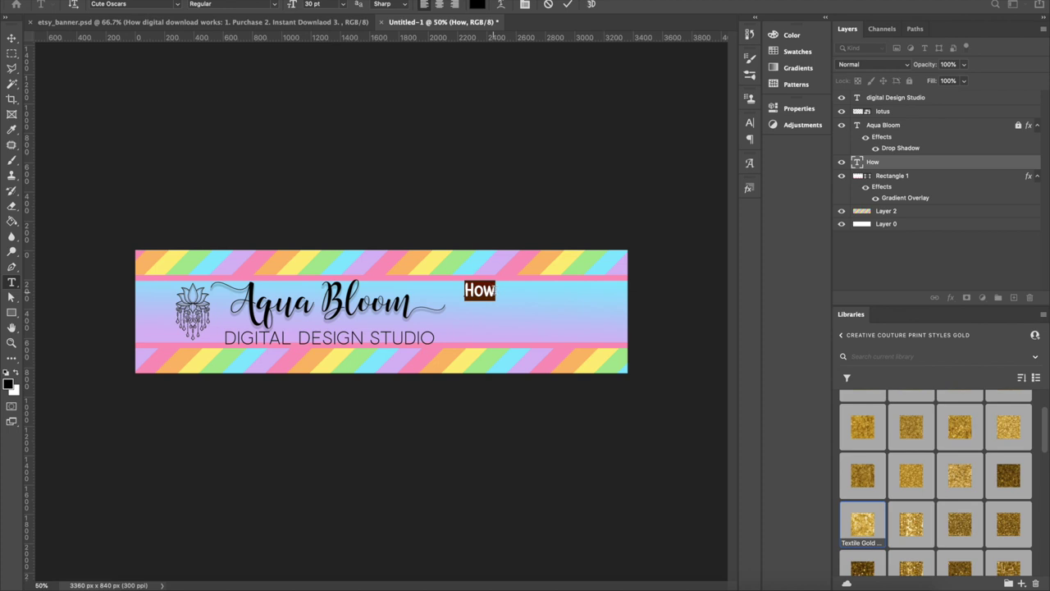
pyautogui.click(495, 290)
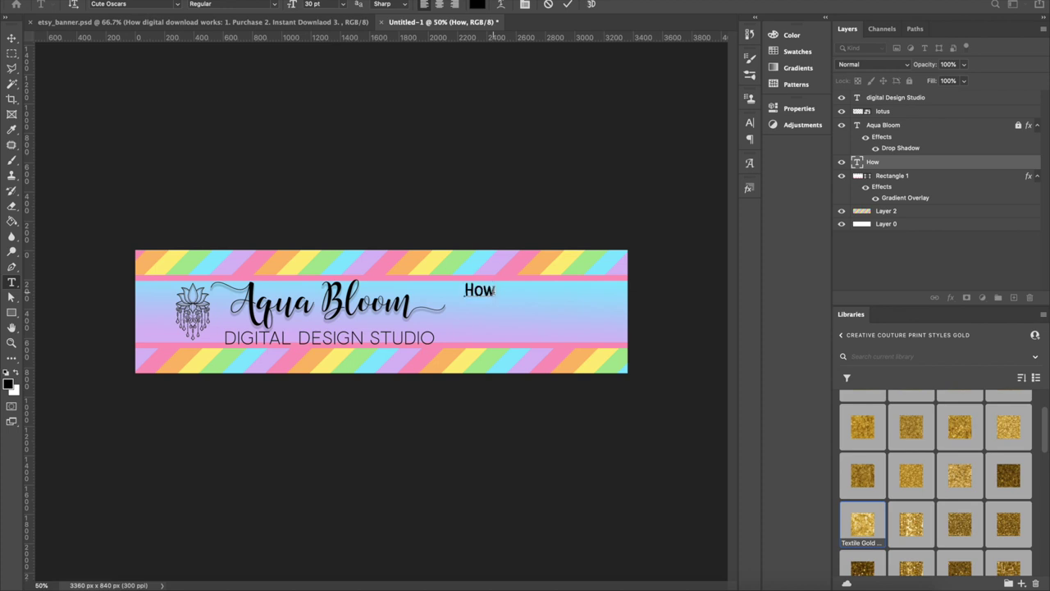
# Step: Extend the text to 'How digital download works:' and move it left onto the banner
pyautogui.write('digital download')
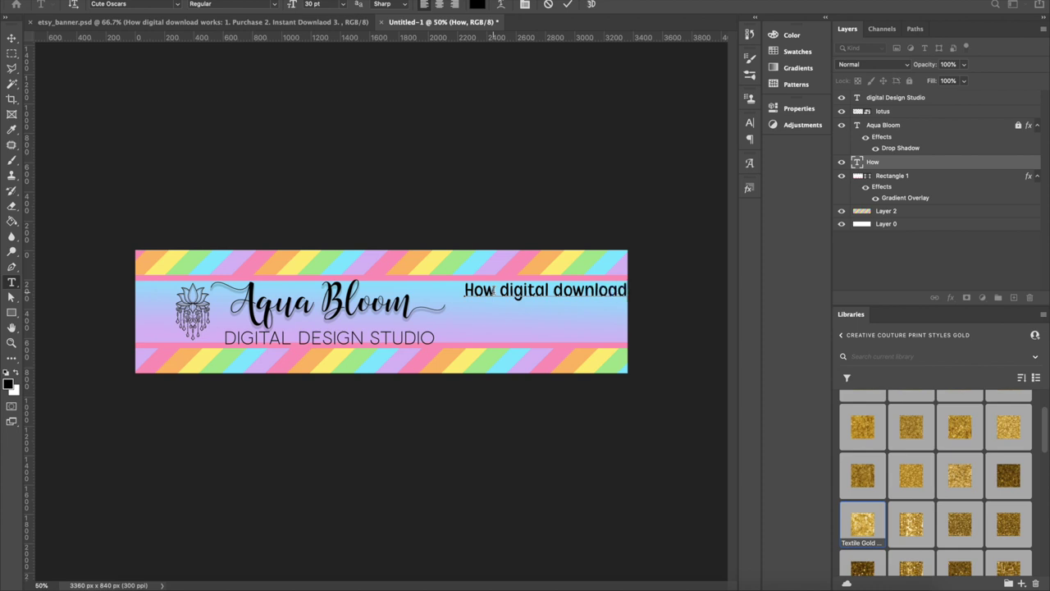
pyautogui.write(' wo')
pyautogui.press('BackSpace')
pyautogui.write('works')
pyautogui.click(11, 39)
pyautogui.moveTo(480, 289); pyautogui.dragTo(448, 292)
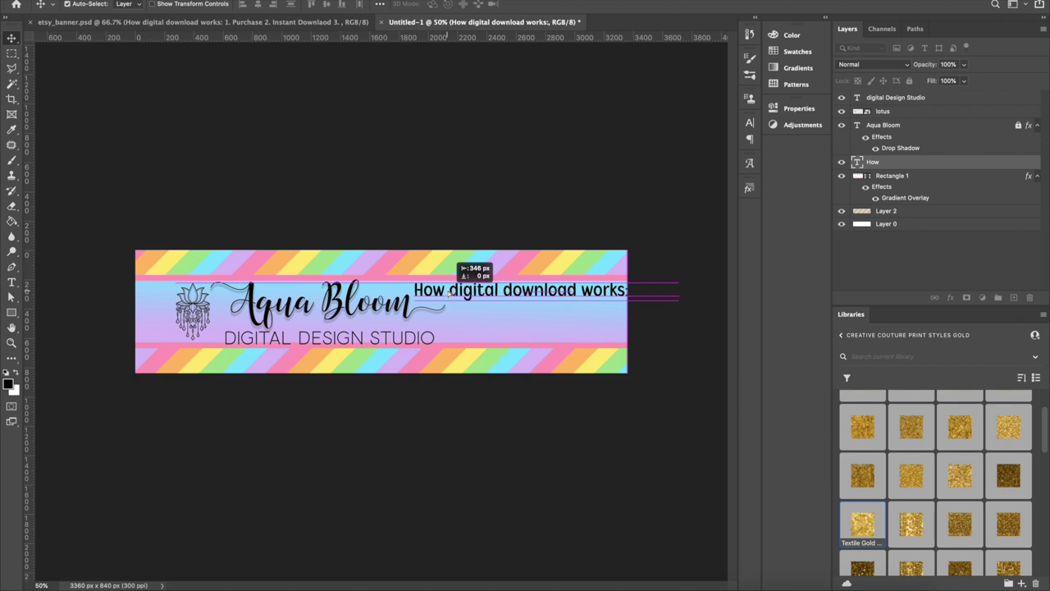
pyautogui.doubleClick(448, 292)
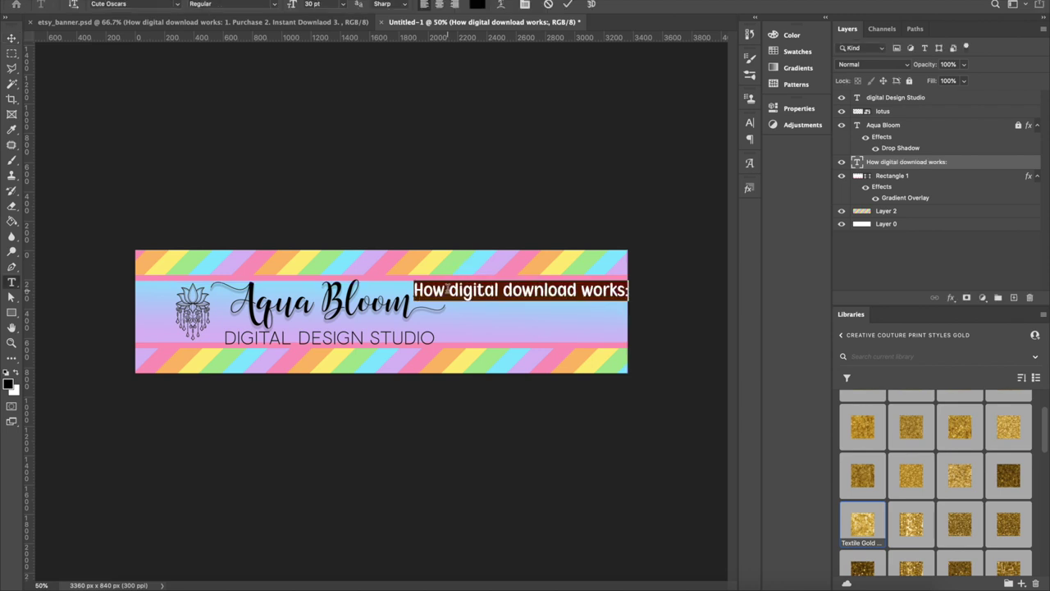
# Step: Set the heading to 24 pt and shift it right to fit the banner
pyautogui.click(344, 6)
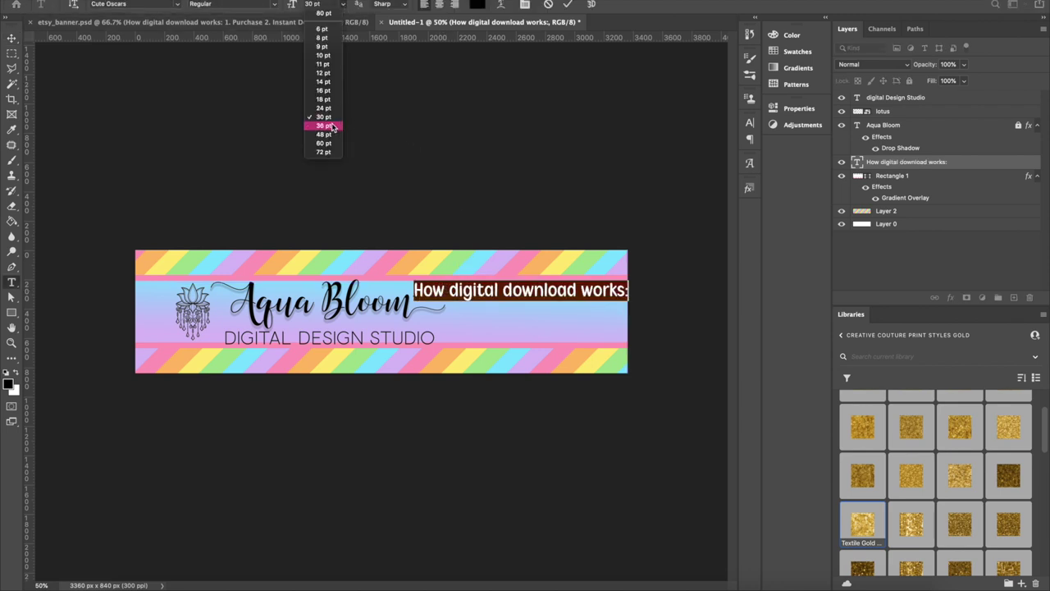
pyautogui.click(328, 125)
pyautogui.click(343, 6)
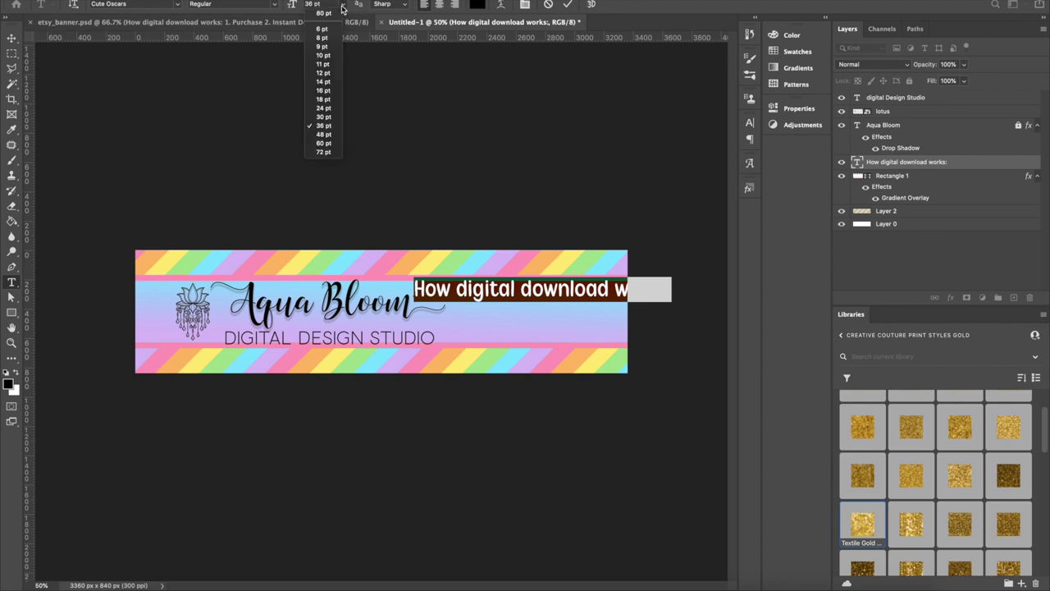
pyautogui.click(324, 107)
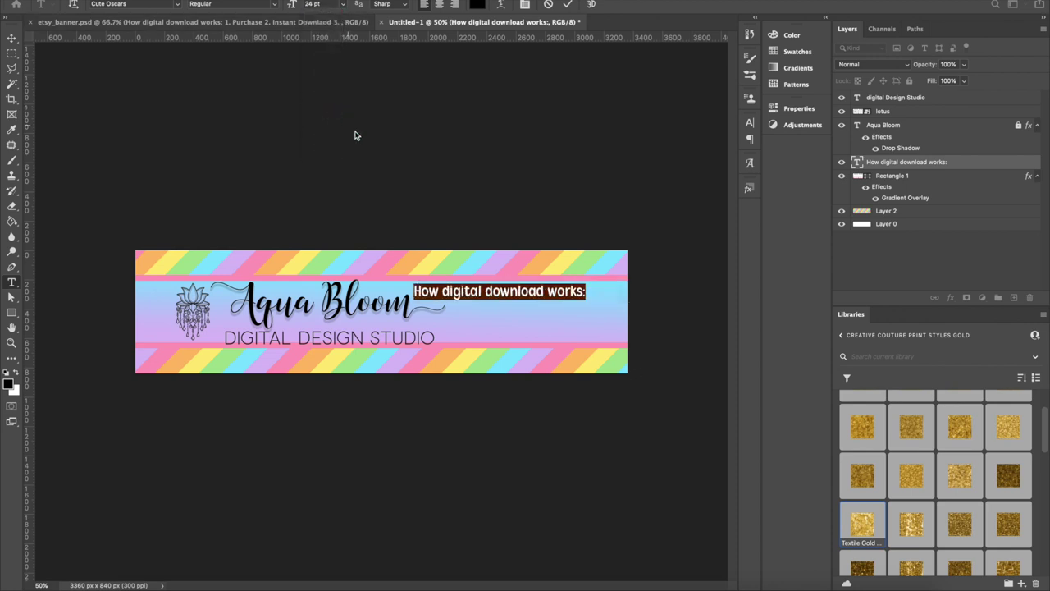
pyautogui.click(11, 39)
pyautogui.moveTo(431, 288); pyautogui.dragTo(476, 293)
pyautogui.doubleClick(501, 294)
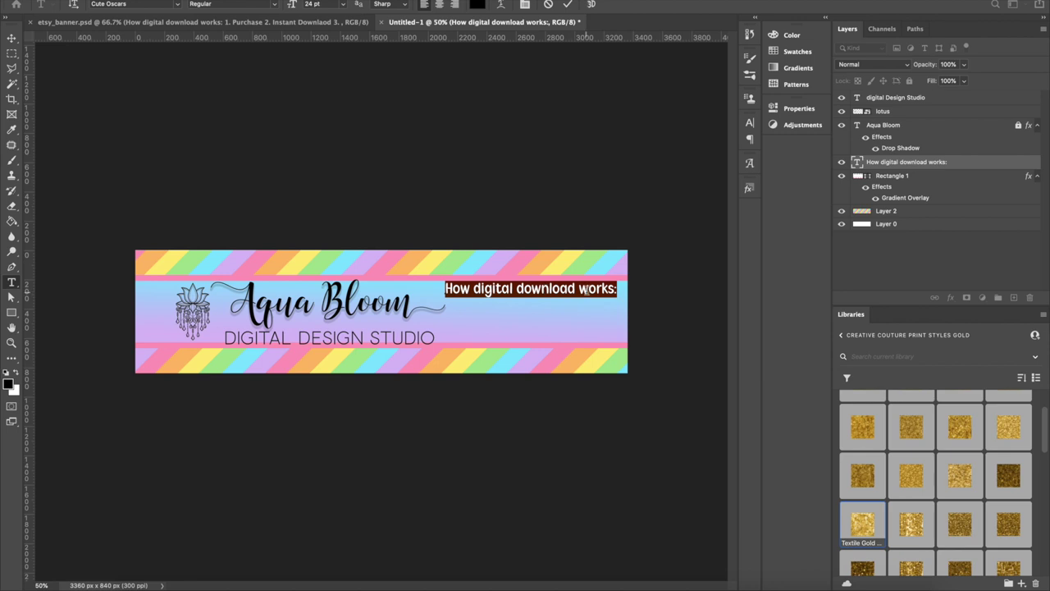
# Step: Type the list '1. Purchase', '2. Instant Download', '3. Print or use it digitally' below the heading
pyautogui.click(616, 289)
pyautogui.press('BackSpace')
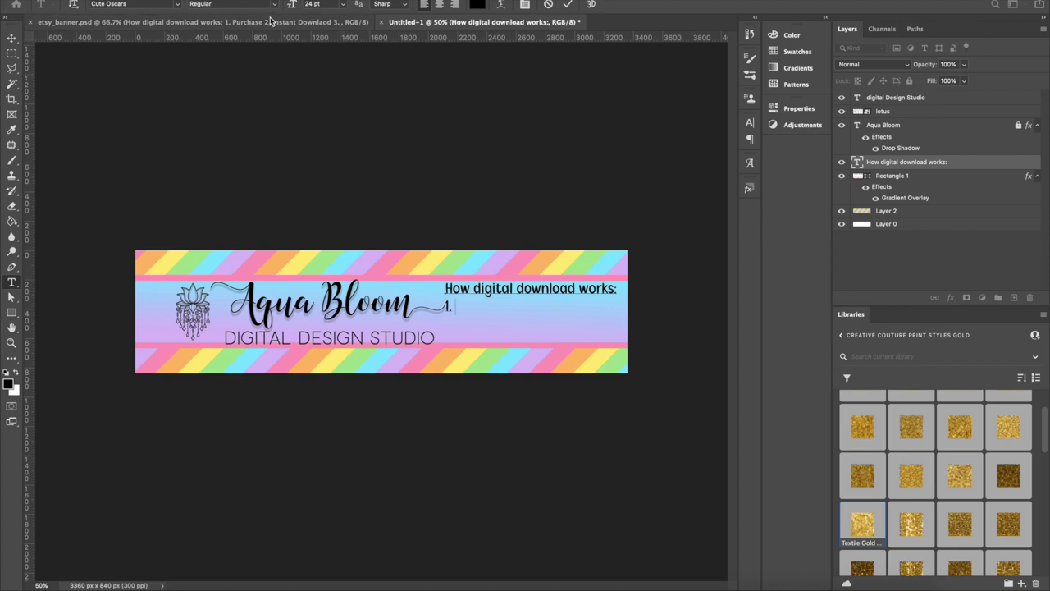
pyautogui.write('Purchas')
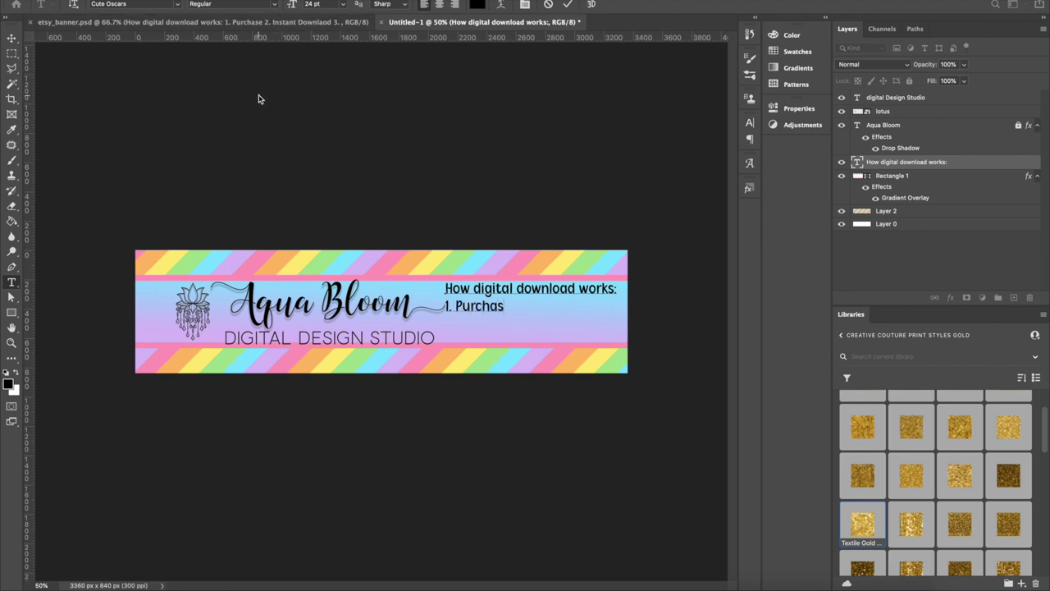
pyautogui.write('e 2. Insa')
pyautogui.write('ant Downlo')
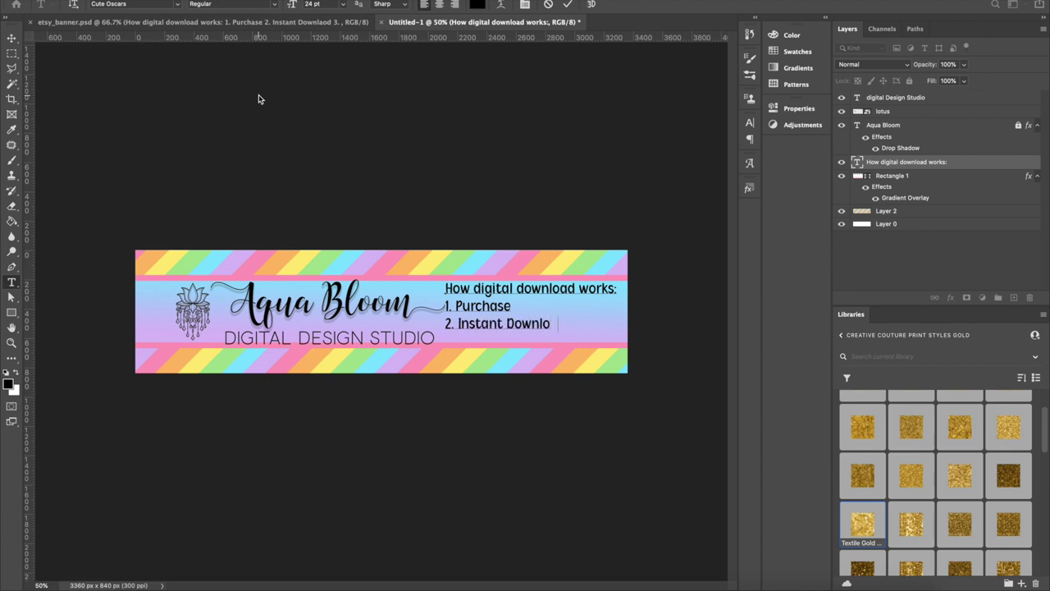
pyautogui.write('ad 3. Print or use it digita')
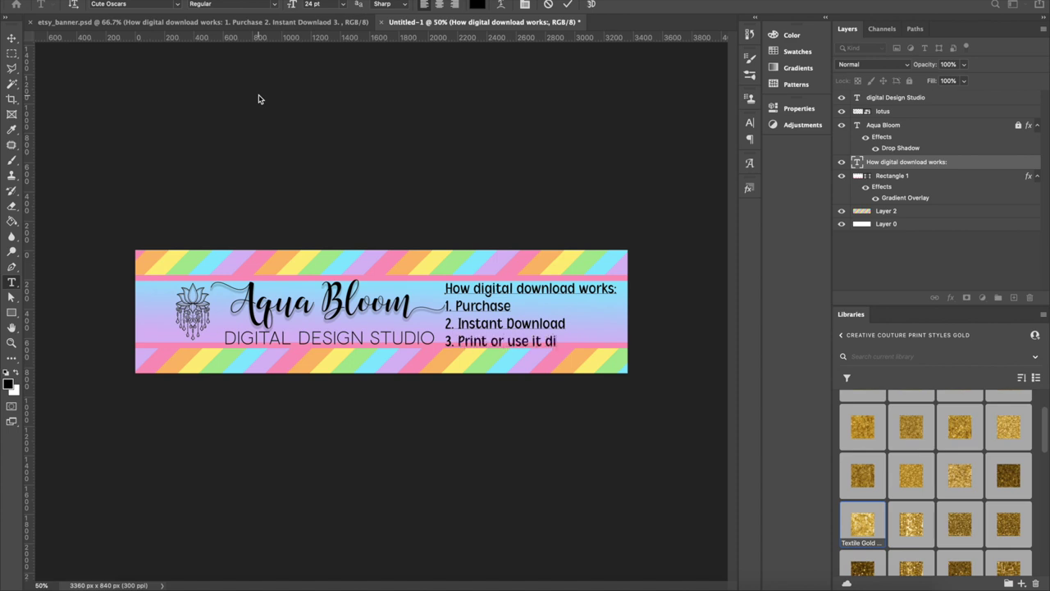
pyautogui.write('lly')
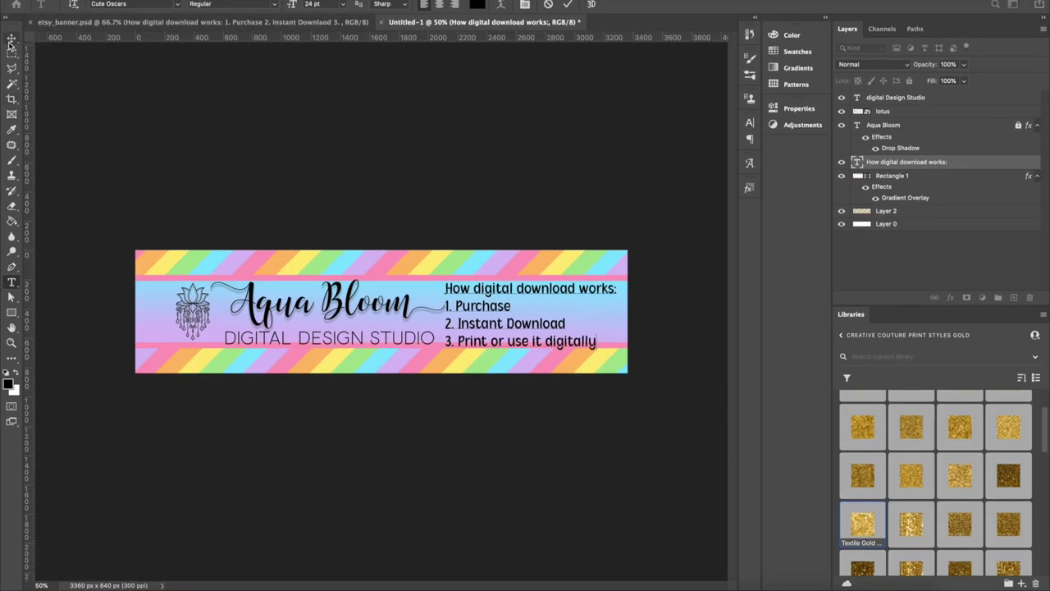
# Step: Commit the list, nudge it slightly right, and move the lotus icon left
pyautogui.click(12, 41)
pyautogui.moveTo(467, 312); pyautogui.dragTo(473, 312)
pyautogui.moveTo(197, 310); pyautogui.dragTo(172, 310)
# Step: Unlock Aqua Bloom and shift it and the DIGITAL DESIGN STUDIO subtitle left
pyautogui.click(259, 315)
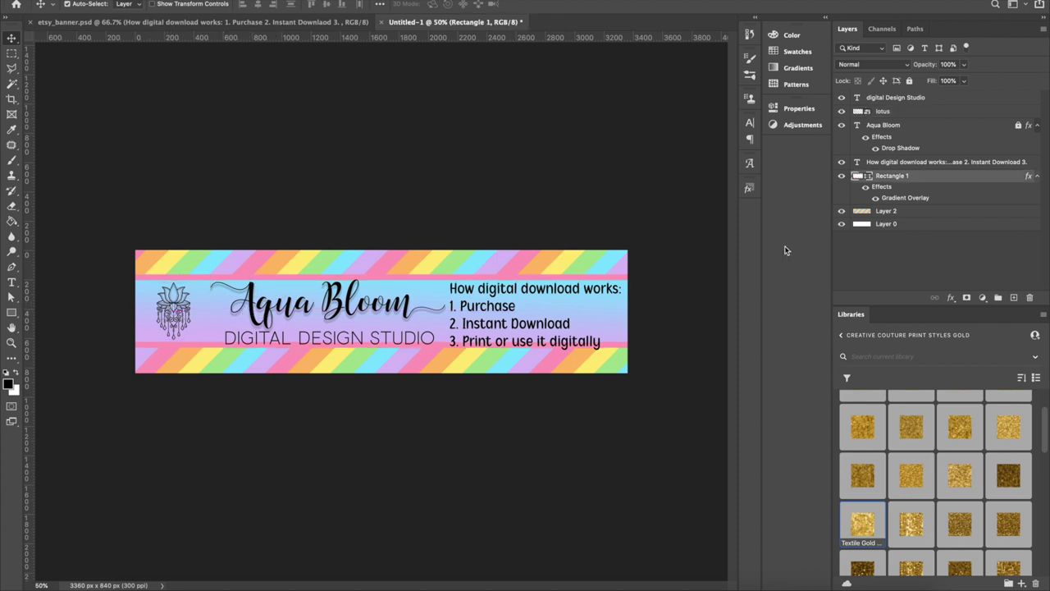
pyautogui.click(1018, 125)
pyautogui.moveTo(308, 315); pyautogui.dragTo(289, 312)
pyautogui.moveTo(328, 344)
pyautogui.mouseDown()
pyautogui.moveTo(274, 345)
pyautogui.moveTo(307, 344)
pyautogui.mouseUp()
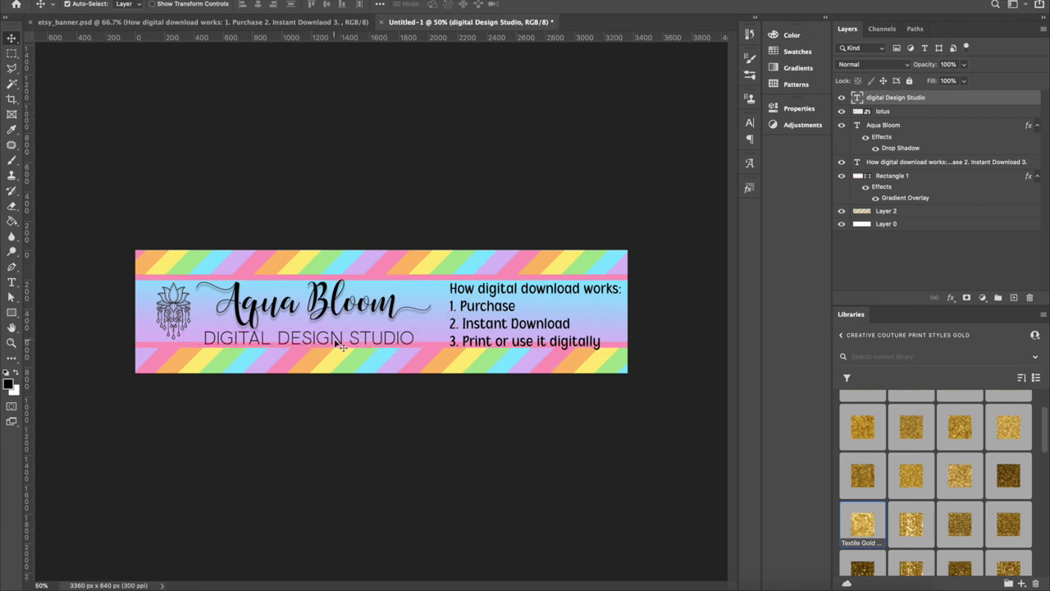
pyautogui.moveTo(321, 344); pyautogui.dragTo(317, 342)
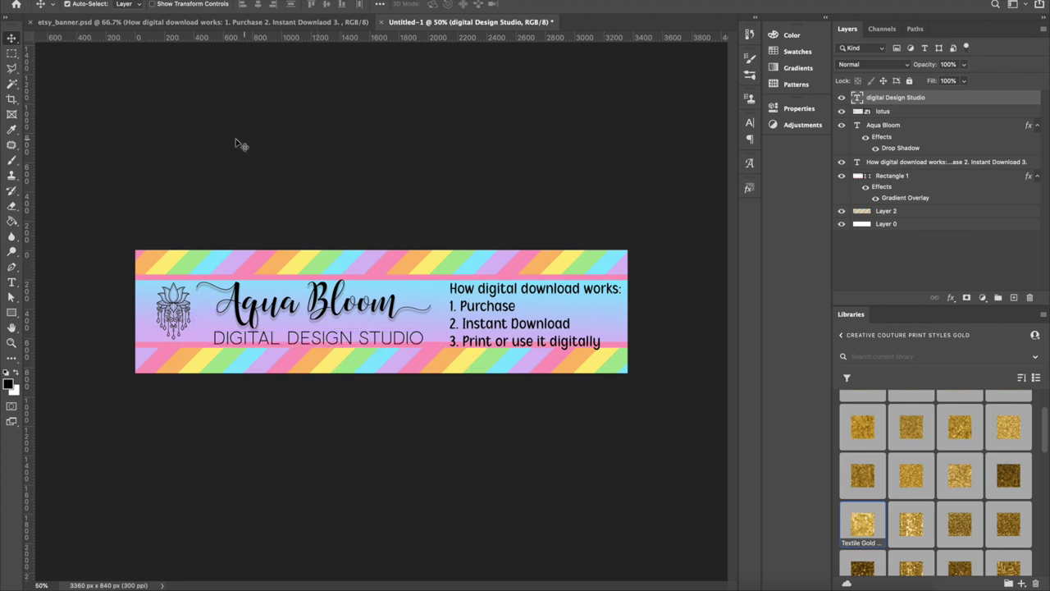
pyautogui.click(241, 22)
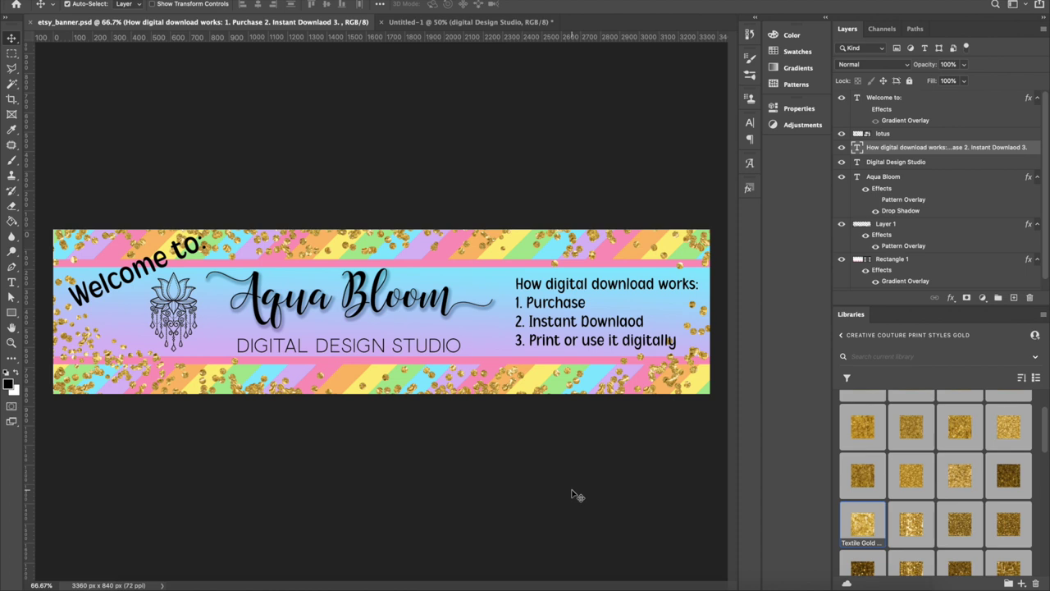
pyautogui.click(447, 24)
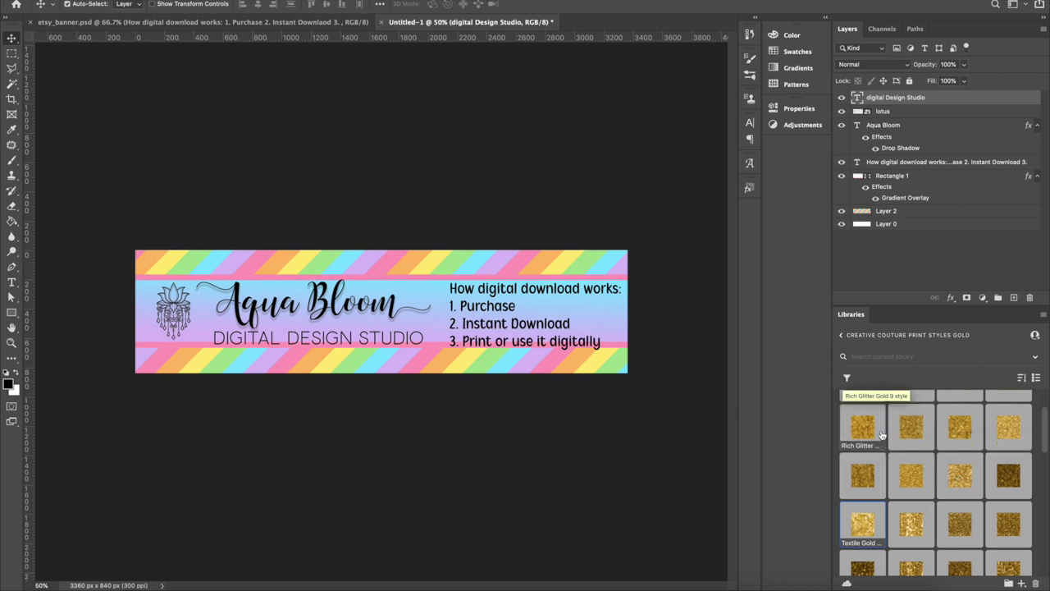
pyautogui.click(279, 22)
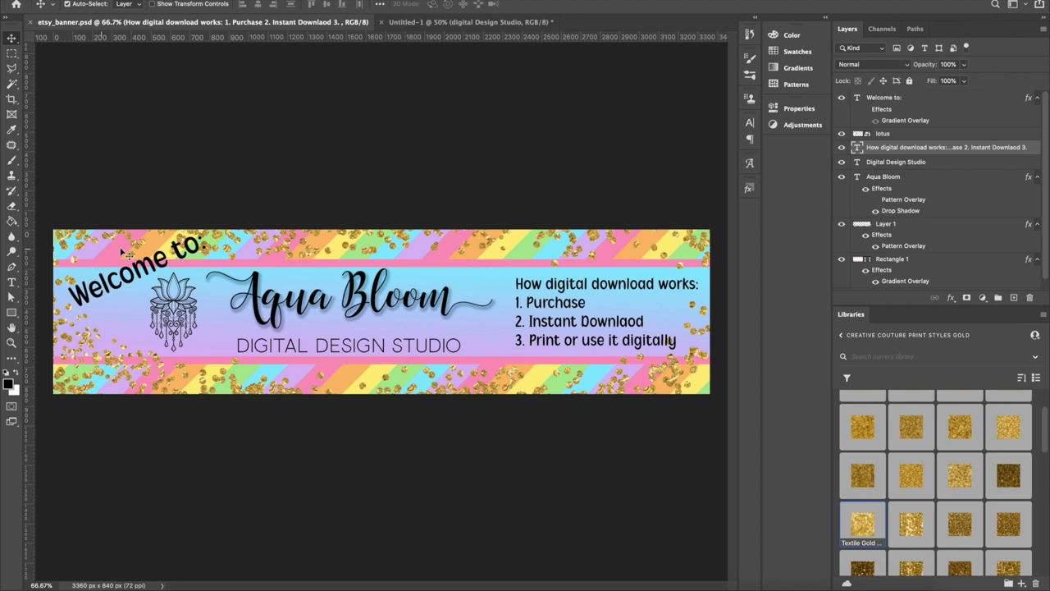
pyautogui.click(424, 23)
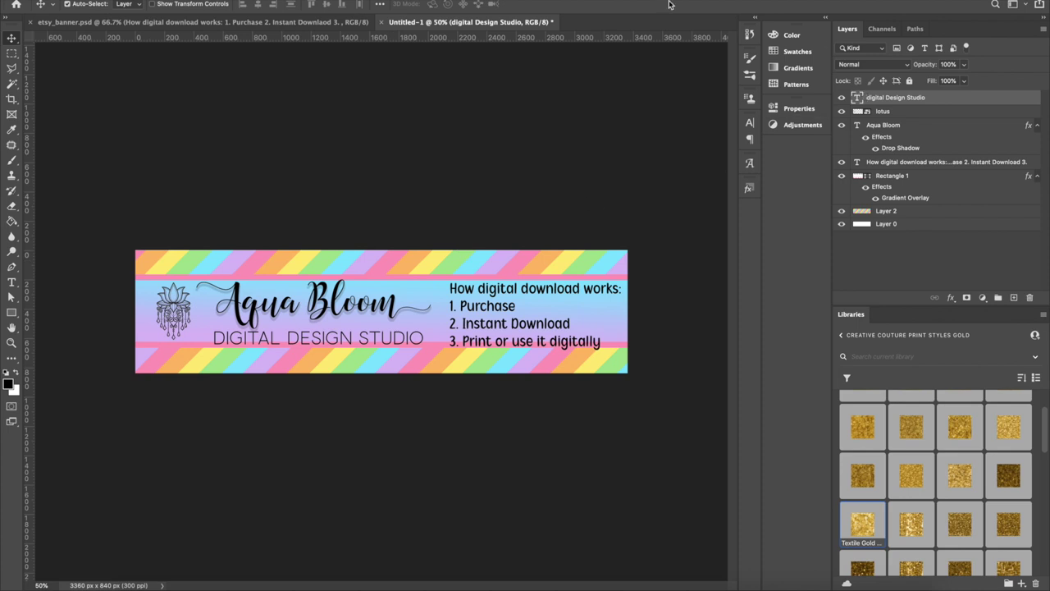
# Step: Choose the Brush tool with the confetti gun 1 flat preset at 24 px
pyautogui.click(10, 164)
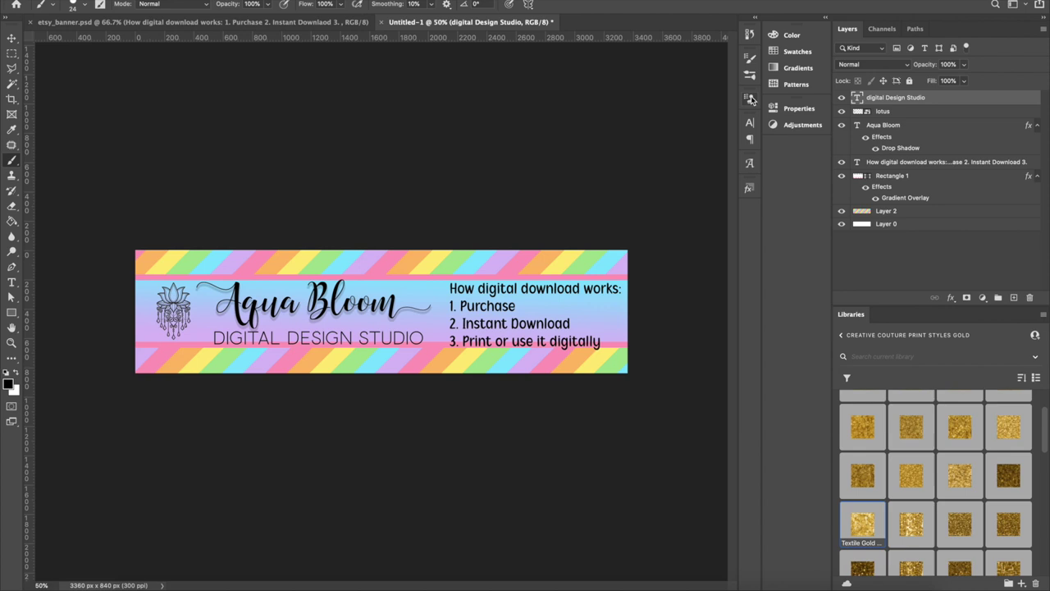
pyautogui.click(749, 59)
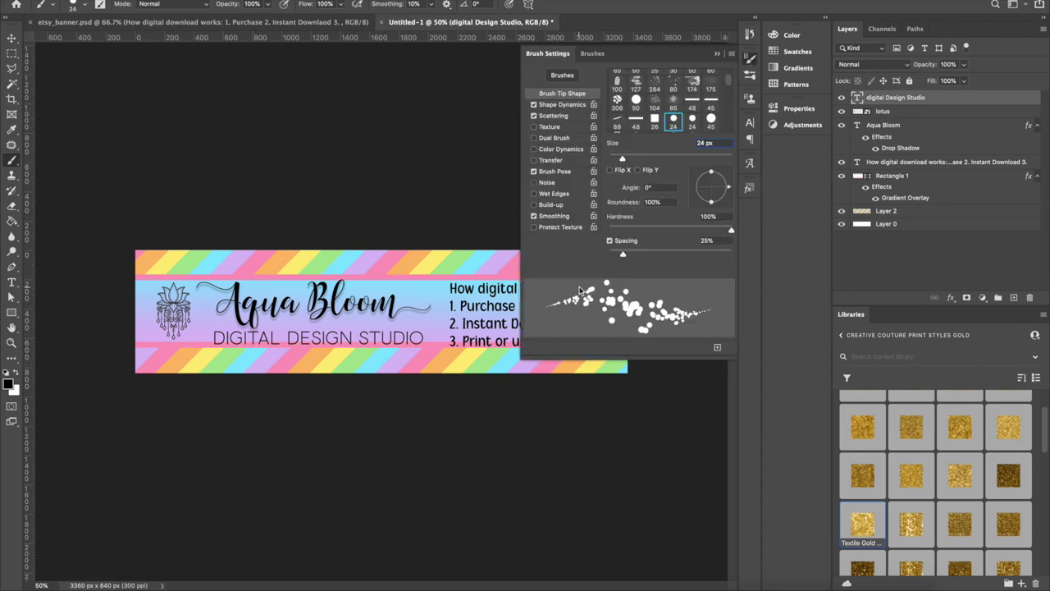
pyautogui.scroll(2, 671, 121)
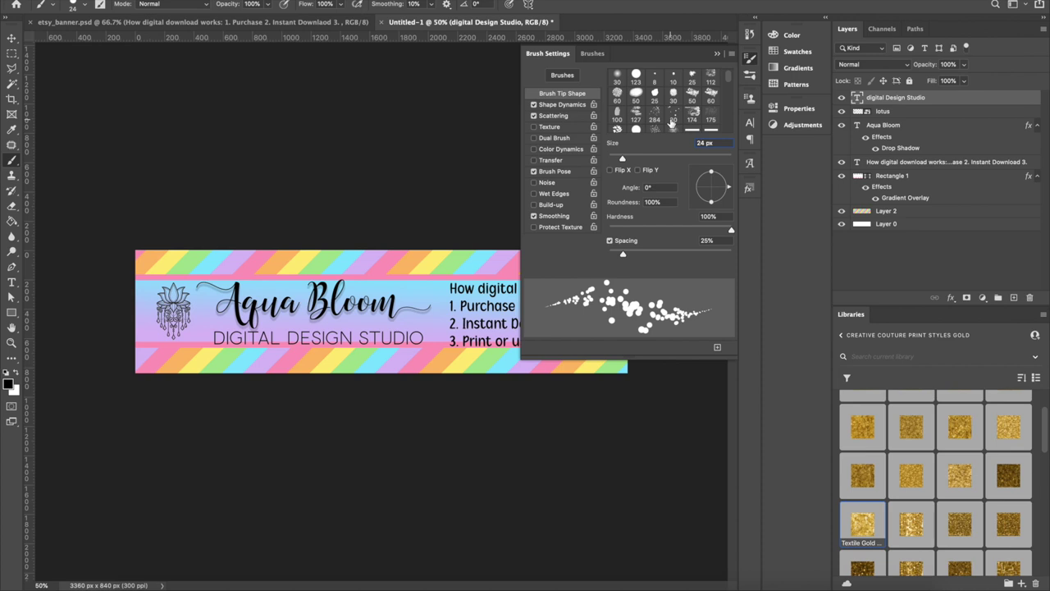
pyautogui.scroll(-3, 671, 121)
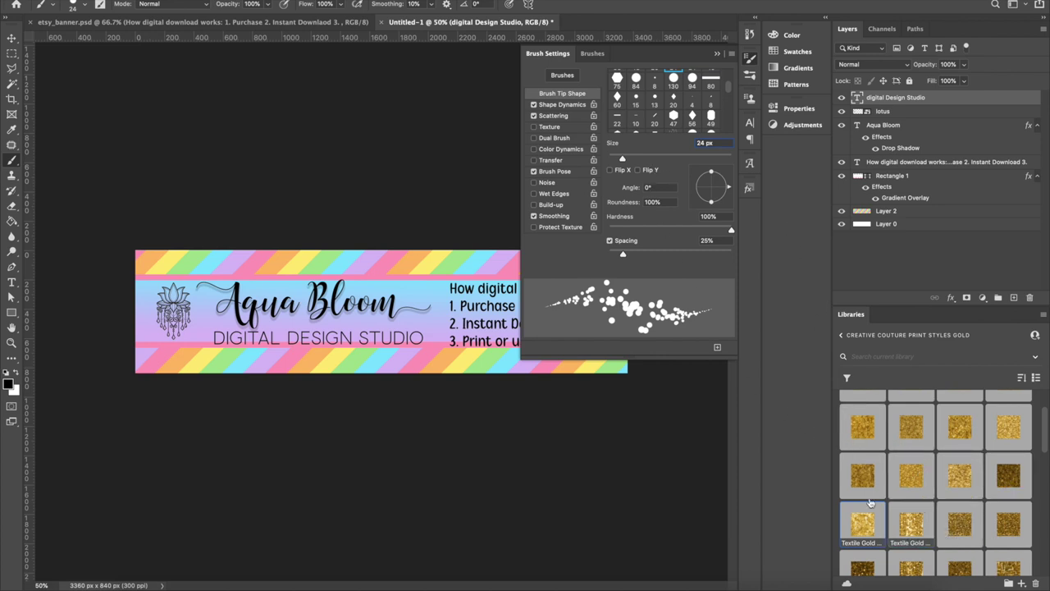
pyautogui.scroll(-5, 651, 122)
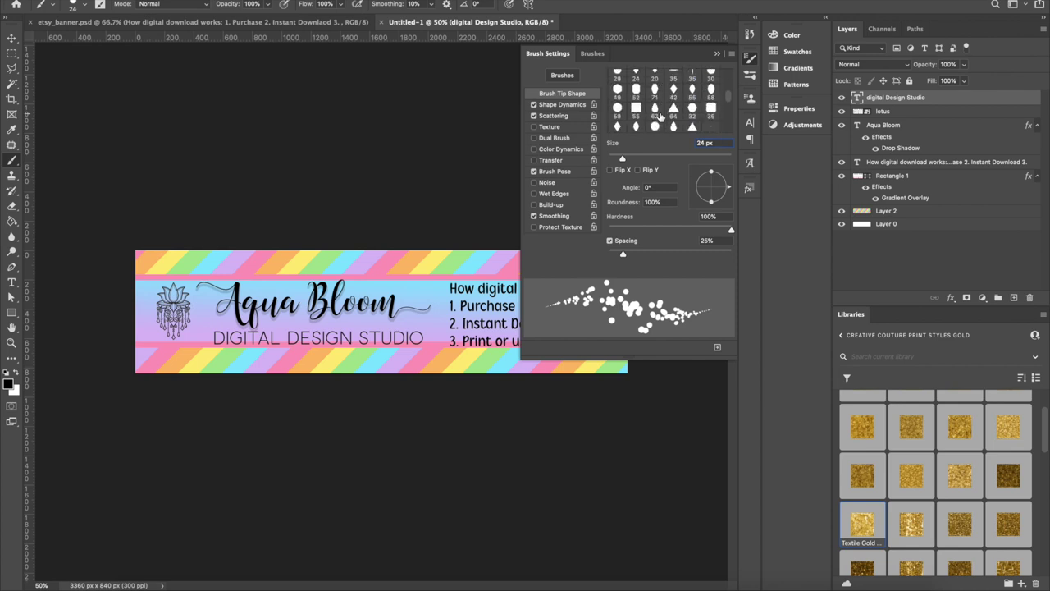
pyautogui.click(592, 54)
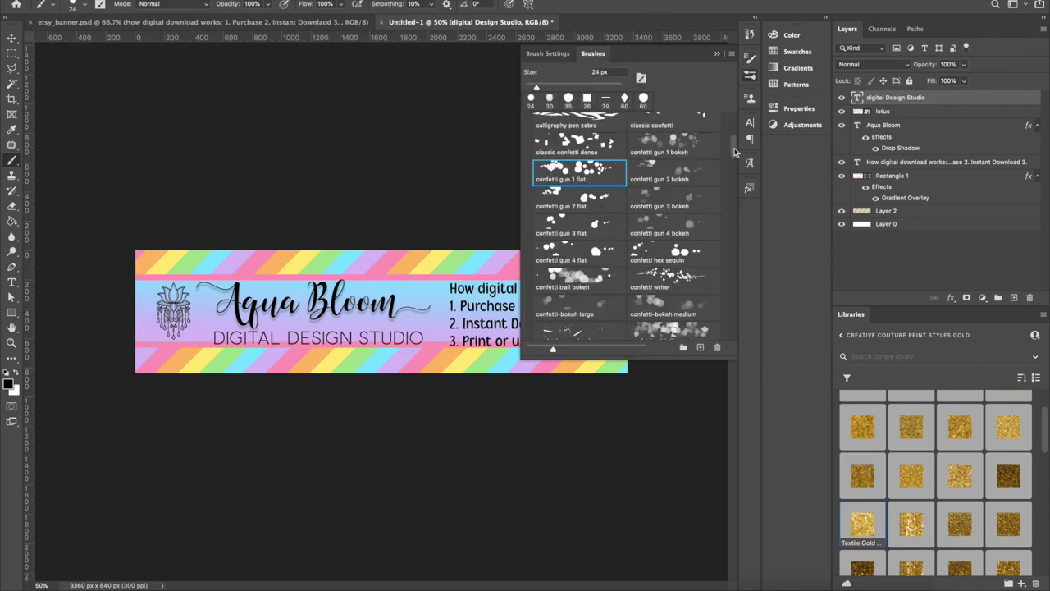
pyautogui.scroll(5, 732, 149)
pyautogui.scroll(-3, 733, 148)
pyautogui.moveTo(732, 148)
pyautogui.mouseDown()
pyautogui.moveTo(730, 192)
pyautogui.moveTo(726, 146)
pyautogui.mouseUp()
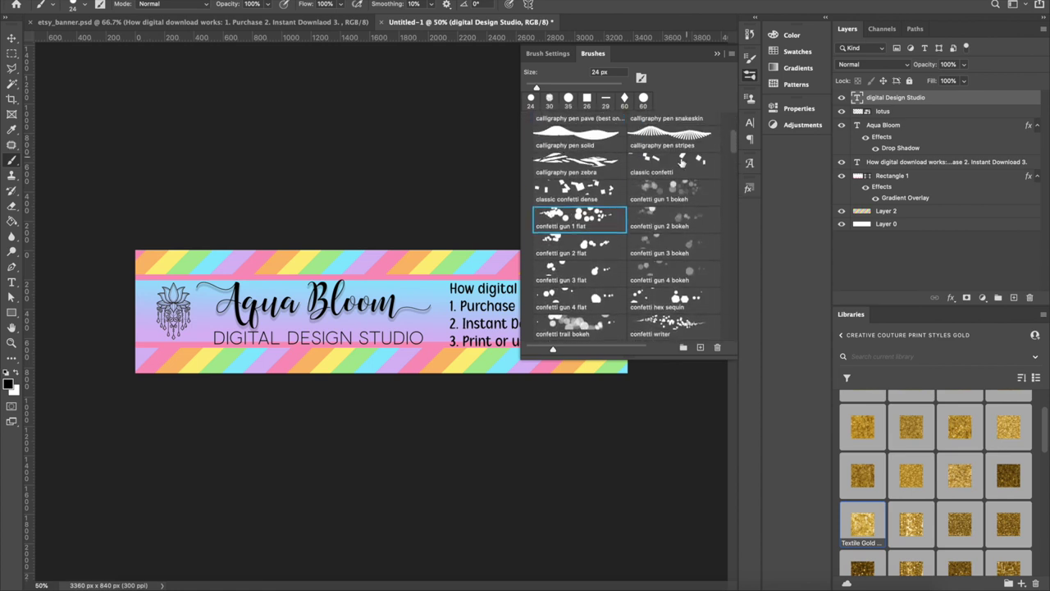
pyautogui.click(718, 54)
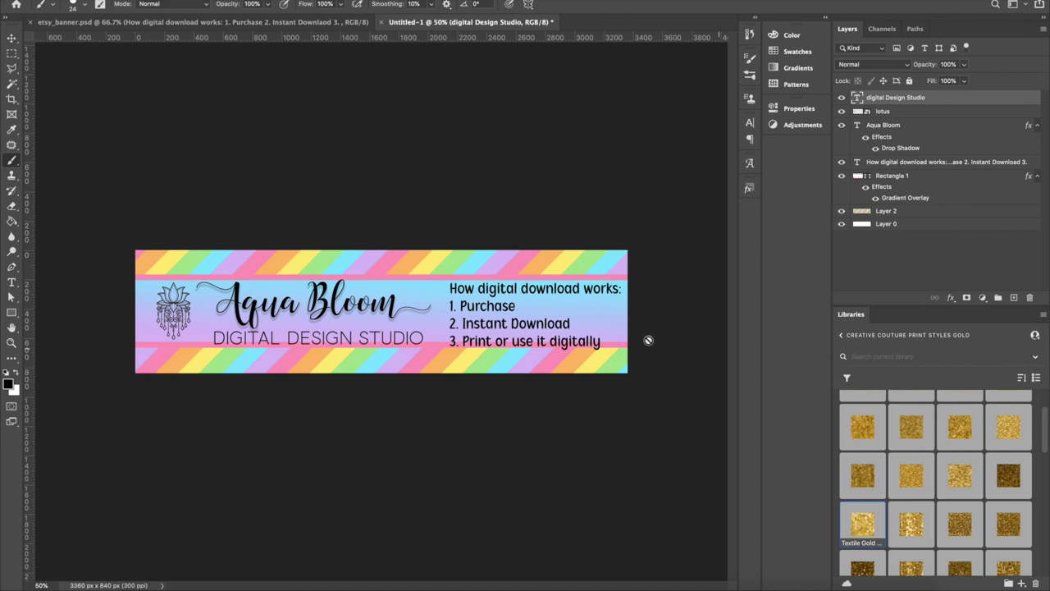
# Step: Shift the 'How digital download works' text layer slightly upward with the Move tool
pyautogui.click(12, 39)
pyautogui.click(475, 344)
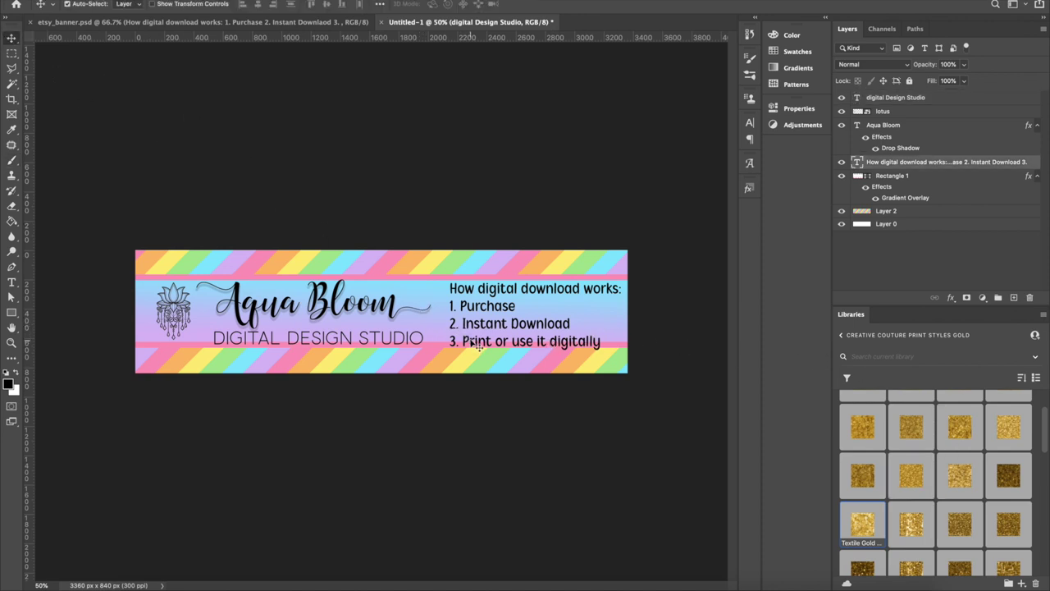
pyautogui.moveTo(472, 341); pyautogui.dragTo(473, 339)
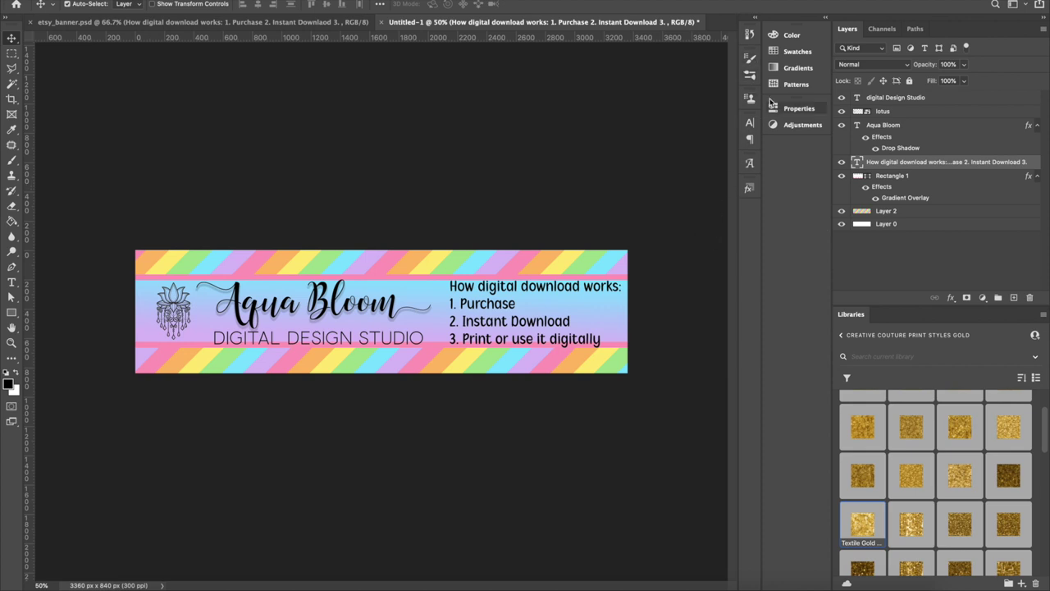
# Step: Set the Brush tool to the 'confetti gun 1 flat' preset with default black and white colours
pyautogui.click(752, 63)
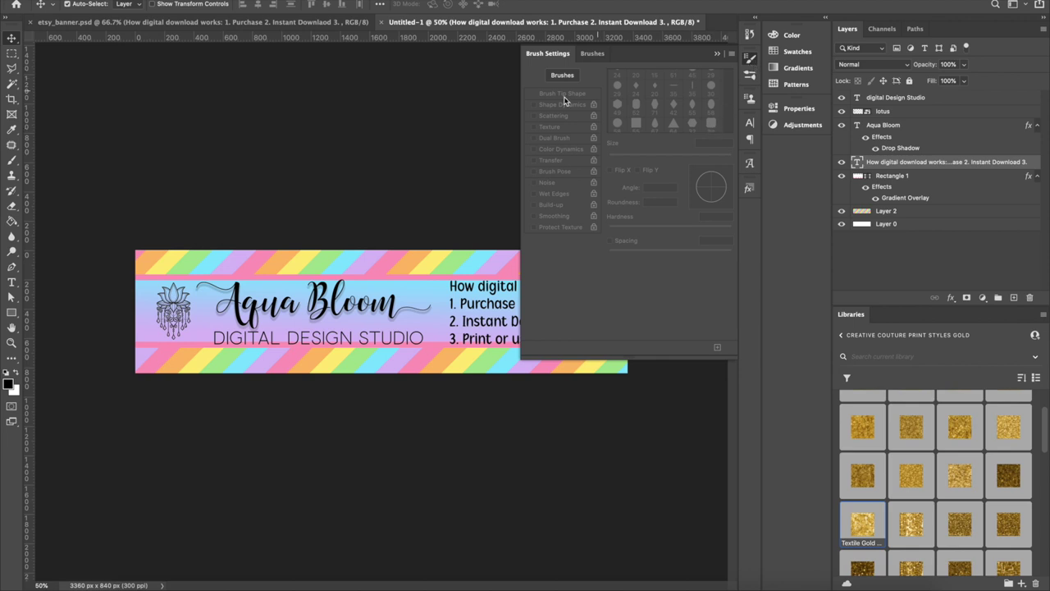
pyautogui.click(12, 161)
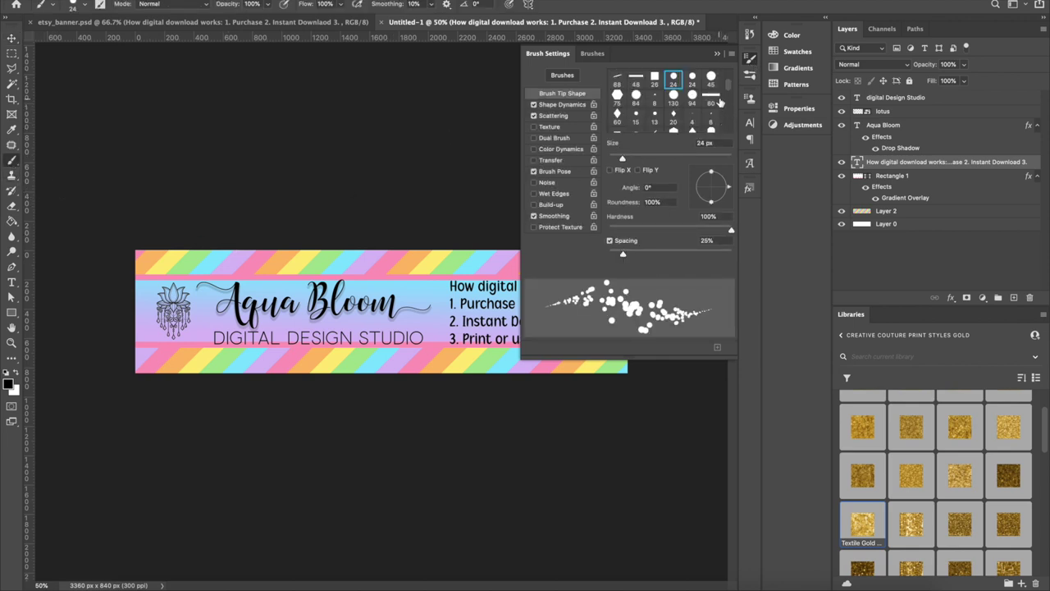
pyautogui.click(593, 53)
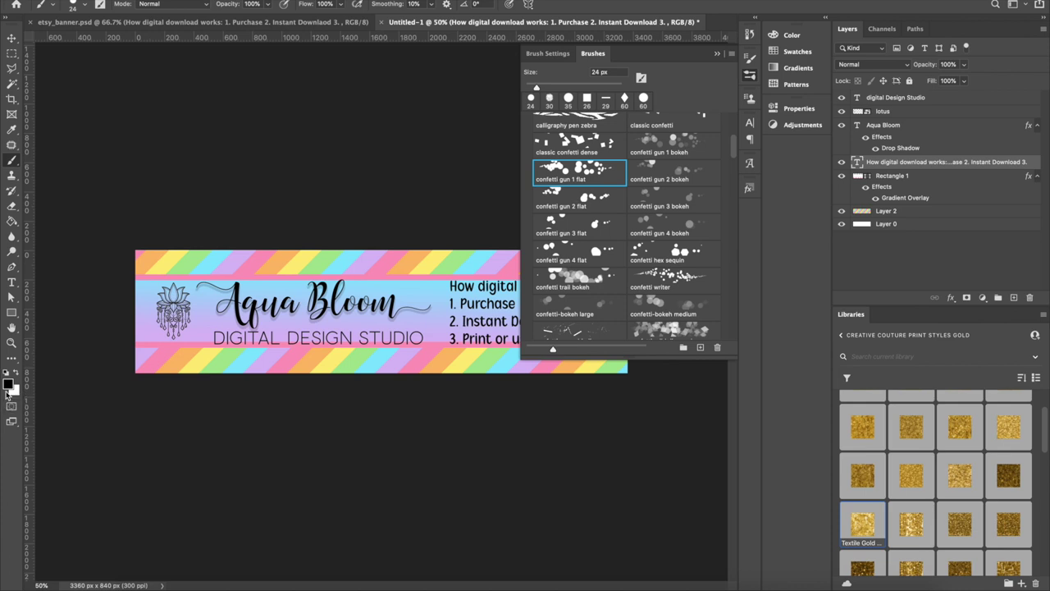
pyautogui.press('x')
pyautogui.press('x')
pyautogui.press('x')
pyautogui.press('x')
pyautogui.click(716, 56)
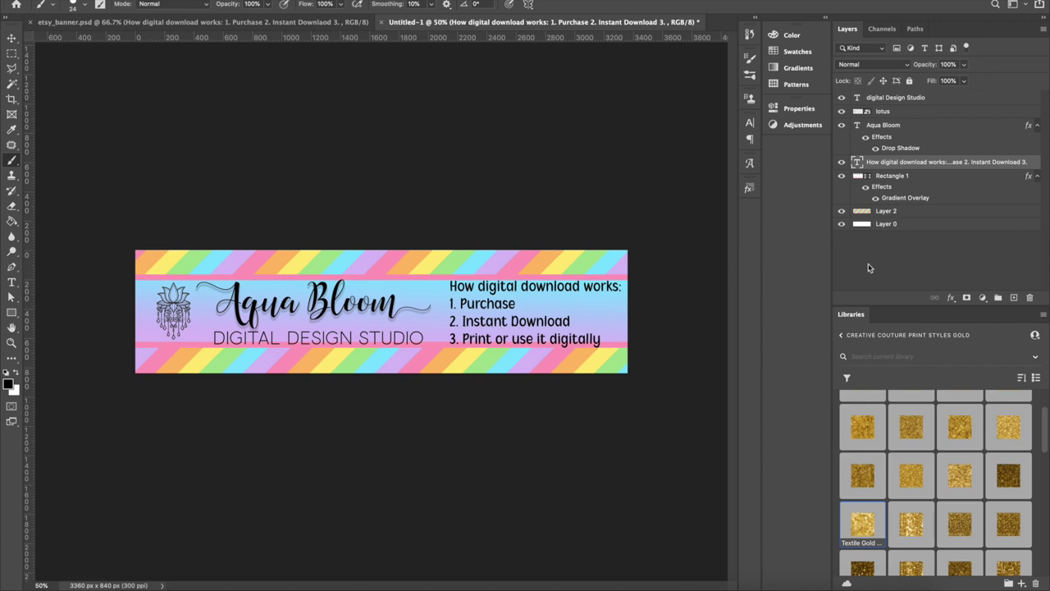
# Step: Create Layer 3 beneath the 'How digital download works' text layer and select it
pyautogui.click(1014, 299)
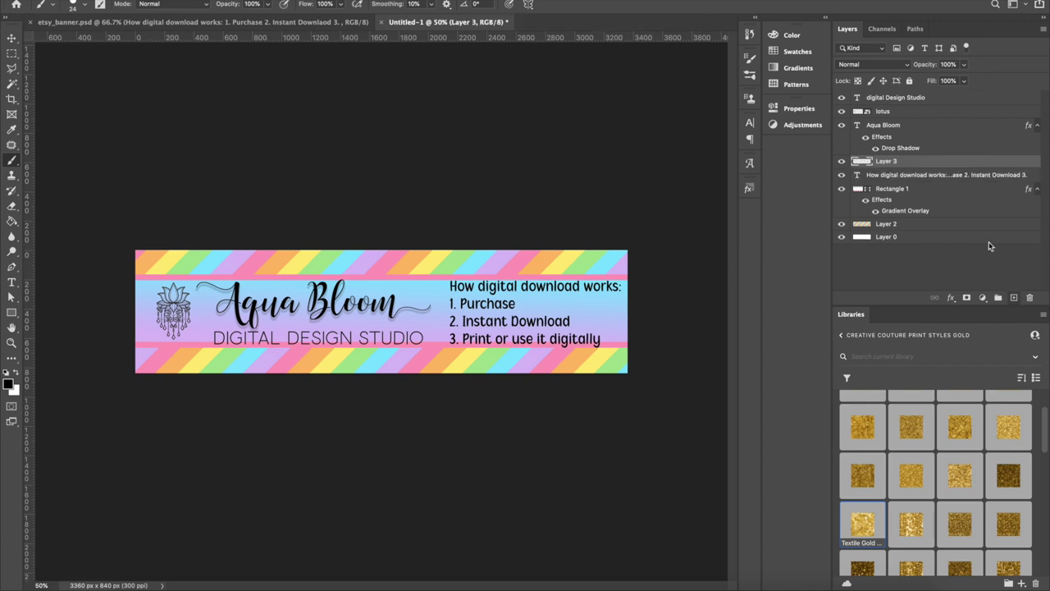
pyautogui.moveTo(892, 164); pyautogui.dragTo(894, 181)
pyautogui.click(899, 163)
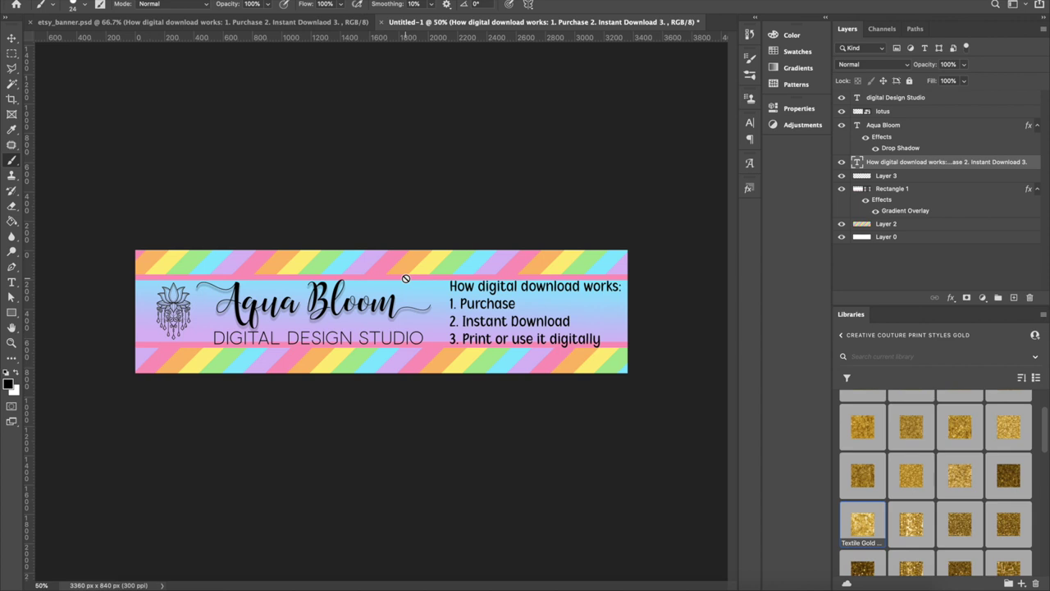
pyautogui.click(899, 176)
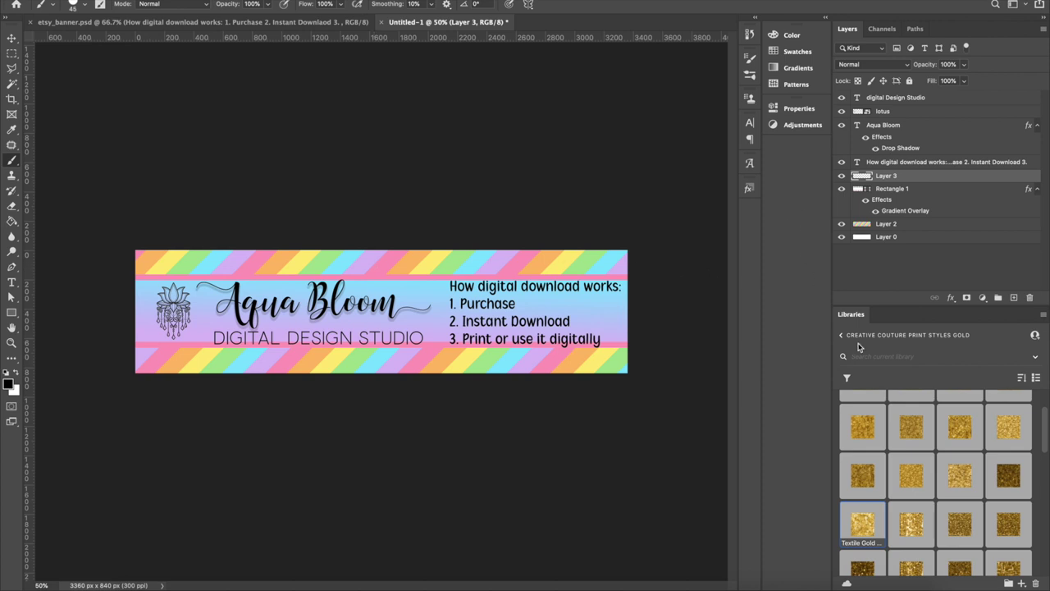
# Step: Apply the Deeply Encrusted Gold 20 library style to Layer 3
pyautogui.scroll(-2, 977, 536)
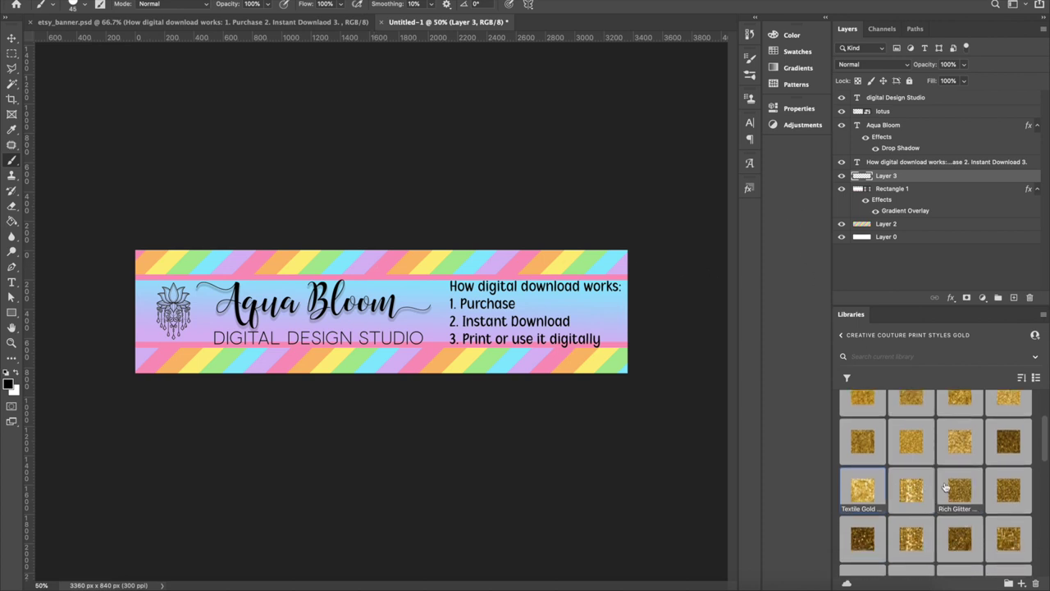
pyautogui.scroll(1, 958, 425)
pyautogui.scroll(-5, 958, 426)
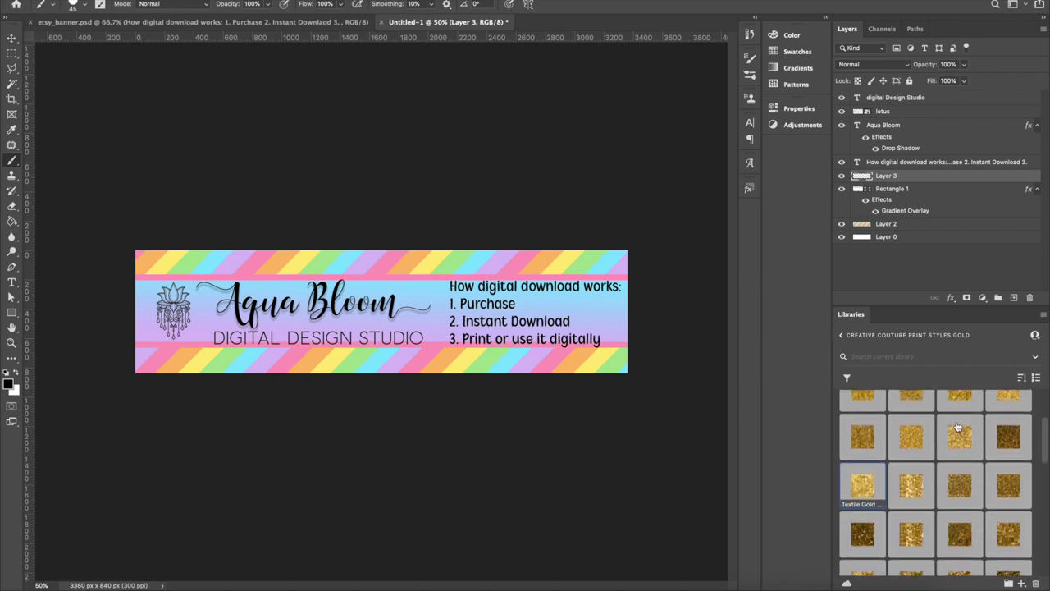
pyautogui.scroll(-3, 958, 426)
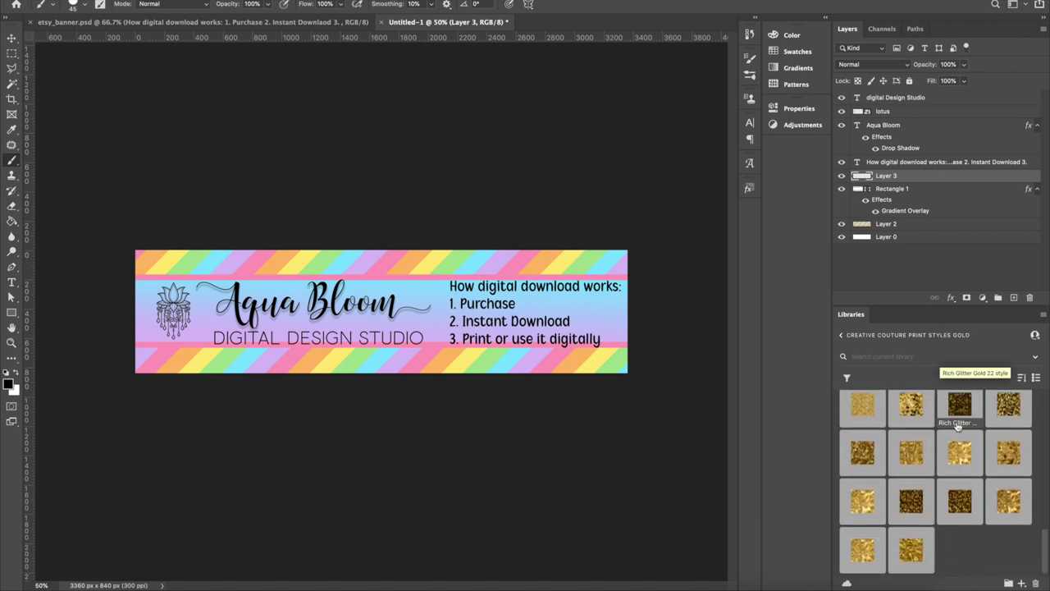
pyautogui.scroll(3, 957, 426)
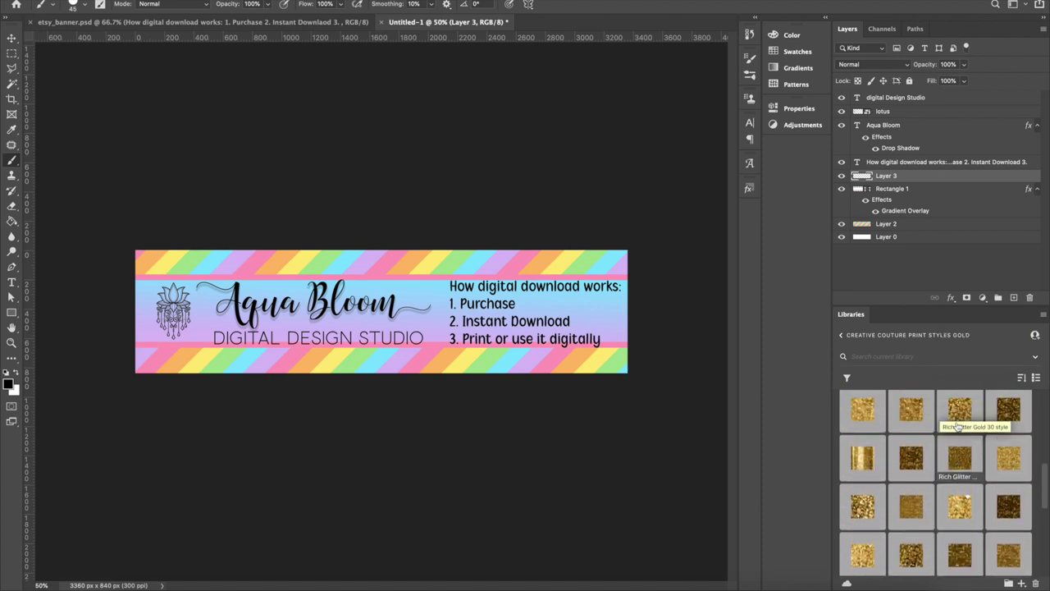
pyautogui.click(1015, 465)
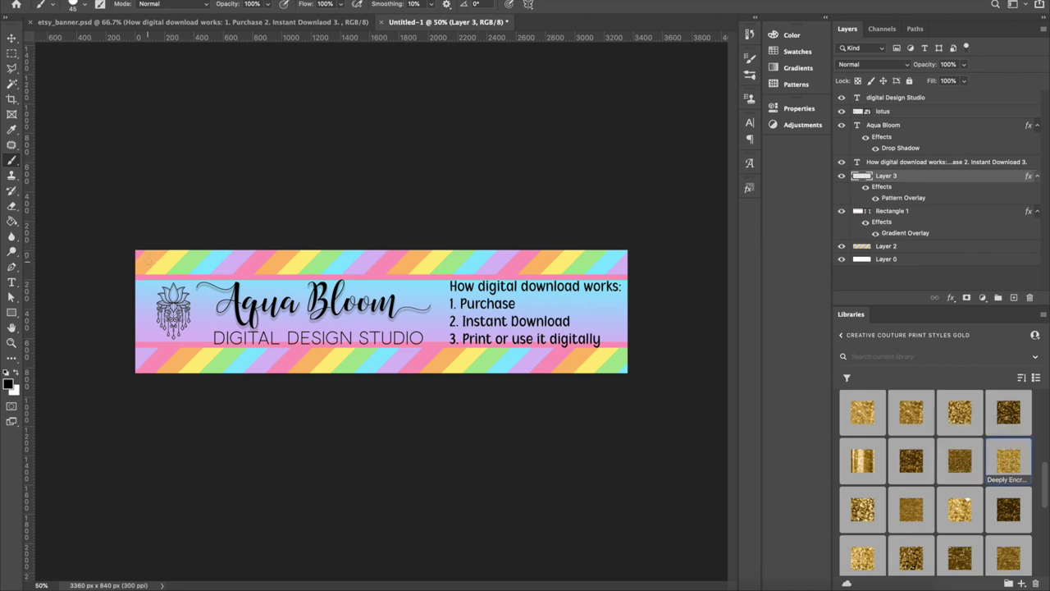
# Step: Paint trial confetti strokes, undo the last two, and shrink the brush from 45 to 30
pyautogui.moveTo(139, 260)
pyautogui.mouseDown()
pyautogui.moveTo(163, 269)
pyautogui.moveTo(172, 254)
pyautogui.mouseUp()
pyautogui.moveTo(274, 246)
pyautogui.mouseDown()
pyautogui.moveTo(359, 240)
pyautogui.moveTo(347, 250)
pyautogui.moveTo(391, 238)
pyautogui.moveTo(436, 251)
pyautogui.moveTo(599, 249)
pyautogui.moveTo(637, 292)
pyautogui.moveTo(620, 322)
pyautogui.moveTo(615, 363)
pyautogui.mouseUp()
pyautogui.moveTo(194, 373)
pyautogui.mouseDown()
pyautogui.moveTo(139, 352)
pyautogui.moveTo(202, 369)
pyautogui.moveTo(394, 379)
pyautogui.moveTo(484, 366)
pyautogui.moveTo(624, 372)
pyautogui.mouseUp()
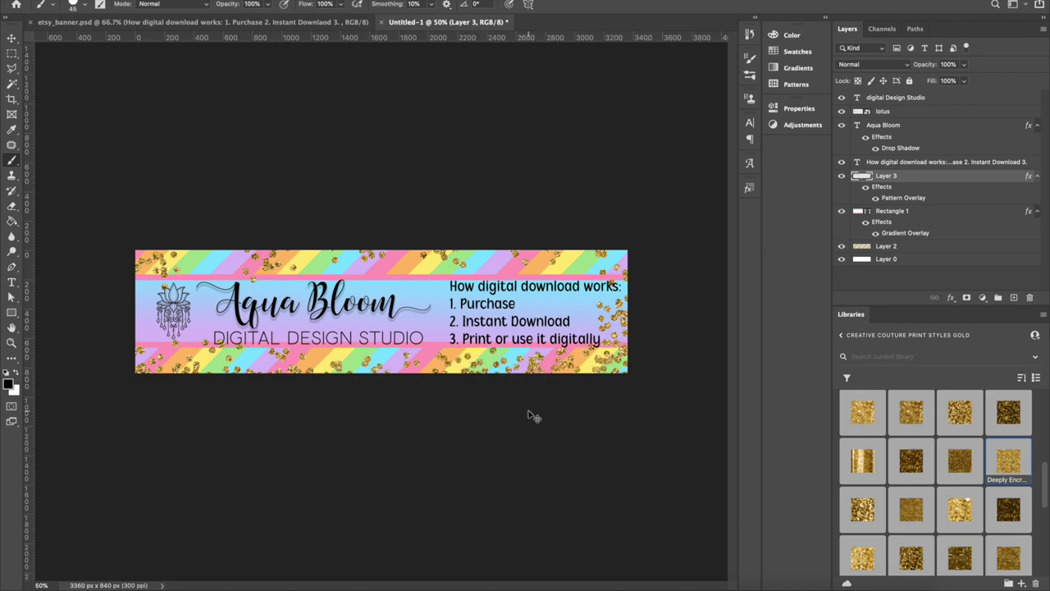
pyautogui.hotkey('ctrl', 'z')
pyautogui.hotkey('ctrl', 'z')
pyautogui.hotkey('ctrl', 'z')
pyautogui.hotkey('ctrl', 'z')
pyautogui.hotkey('ctrl', 'z')
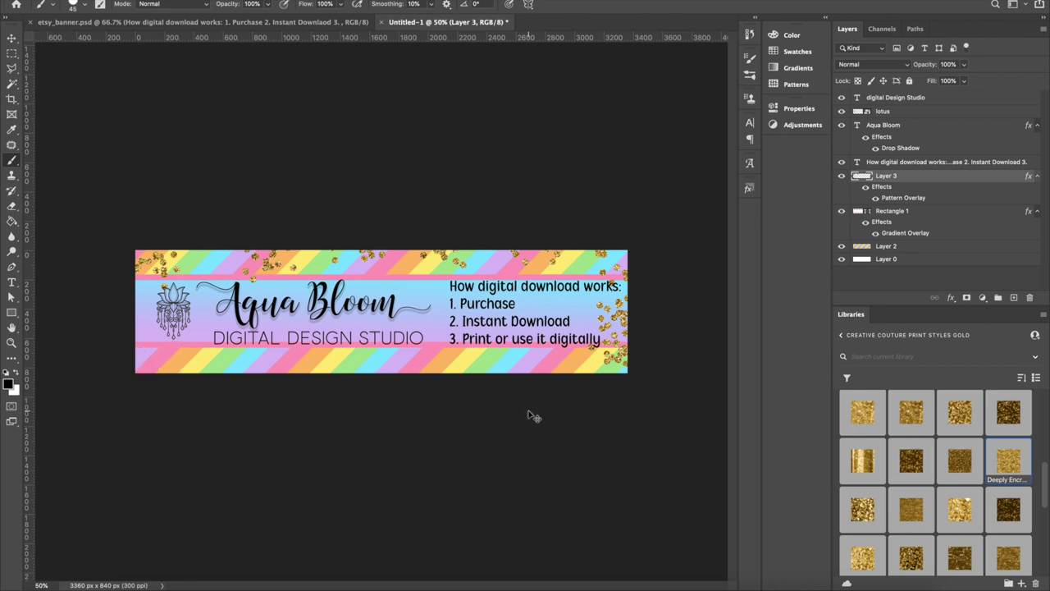
pyautogui.hotkey('ctrl', 'z')
pyautogui.hotkey('ctrl', 'z')
pyautogui.hotkey('ctrl', 'z')
pyautogui.hotkey('ctrl', 'z')
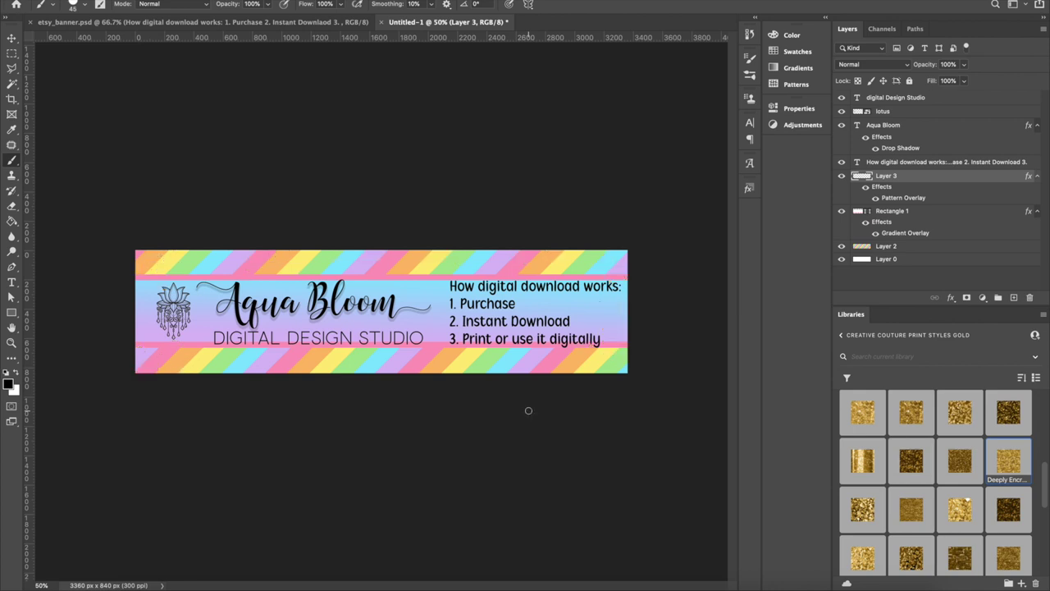
pyautogui.press('[')
pyautogui.press('[')
pyautogui.press('[')
# Step: Repaint gold confetti along the left, bottom, right and top edges and corners at size 30
pyautogui.moveTo(156, 253)
pyautogui.mouseDown()
pyautogui.moveTo(138, 329)
pyautogui.moveTo(143, 368)
pyautogui.mouseUp()
pyautogui.moveTo(225, 377)
pyautogui.mouseDown()
pyautogui.moveTo(340, 371)
pyautogui.moveTo(451, 384)
pyautogui.moveTo(543, 361)
pyautogui.mouseUp()
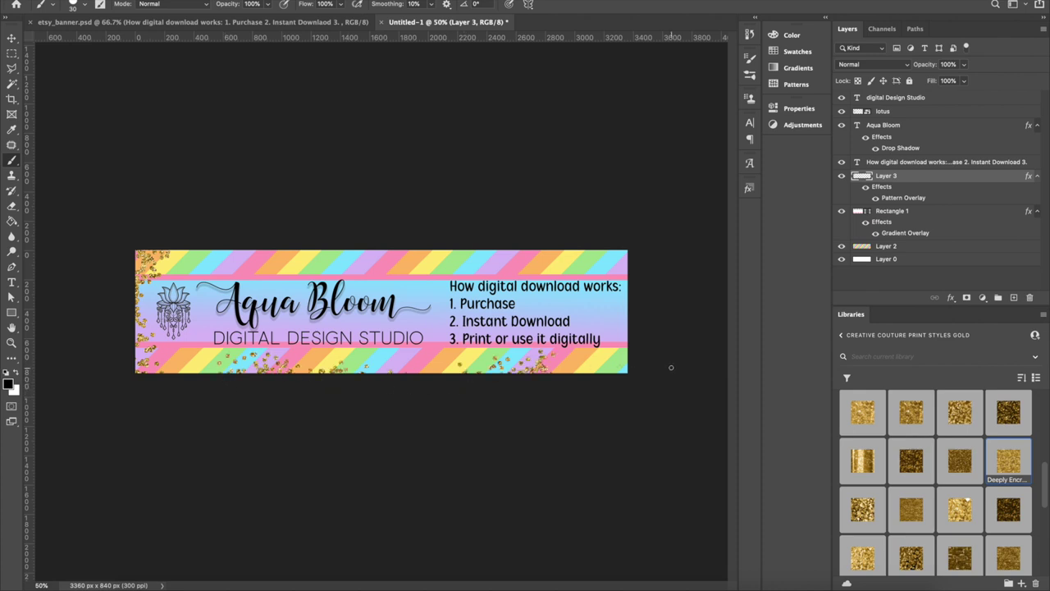
pyautogui.moveTo(624, 325); pyautogui.dragTo(599, 396)
pyautogui.moveTo(632, 264); pyautogui.dragTo(612, 253)
pyautogui.moveTo(517, 253); pyautogui.dragTo(448, 261)
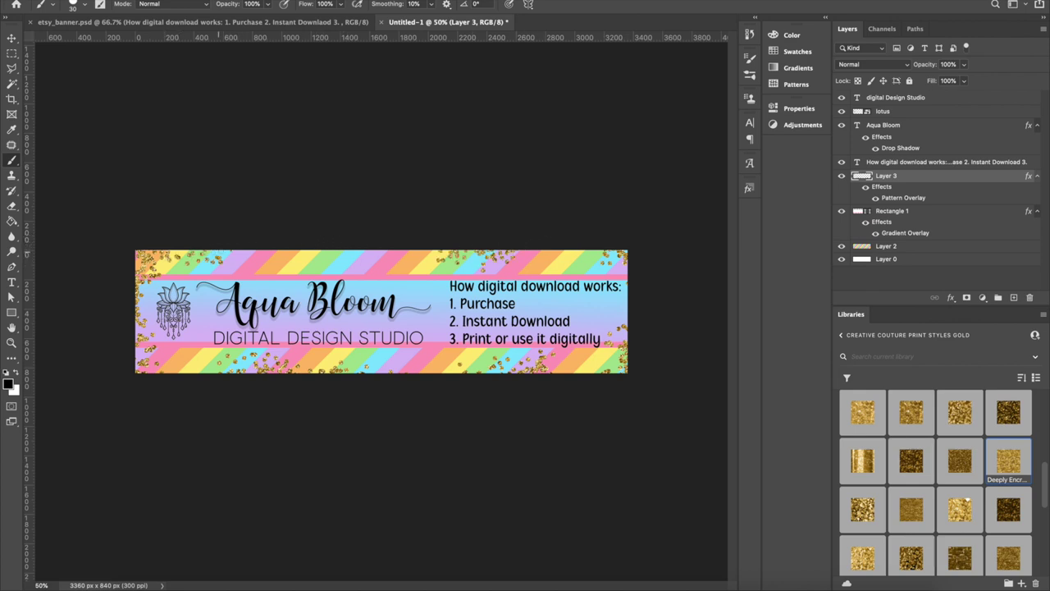
pyautogui.moveTo(276, 251); pyautogui.dragTo(262, 265)
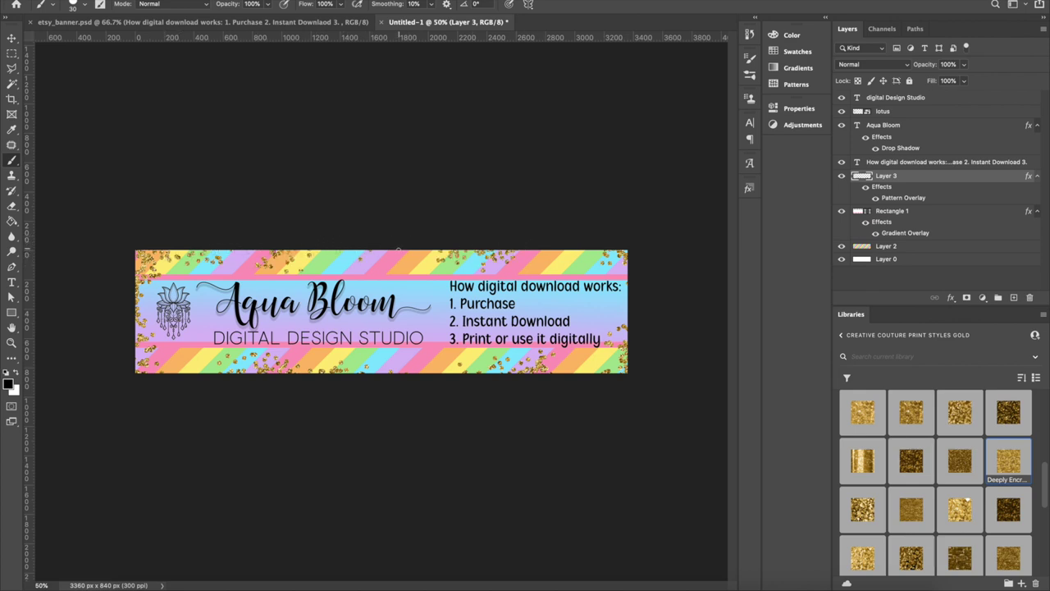